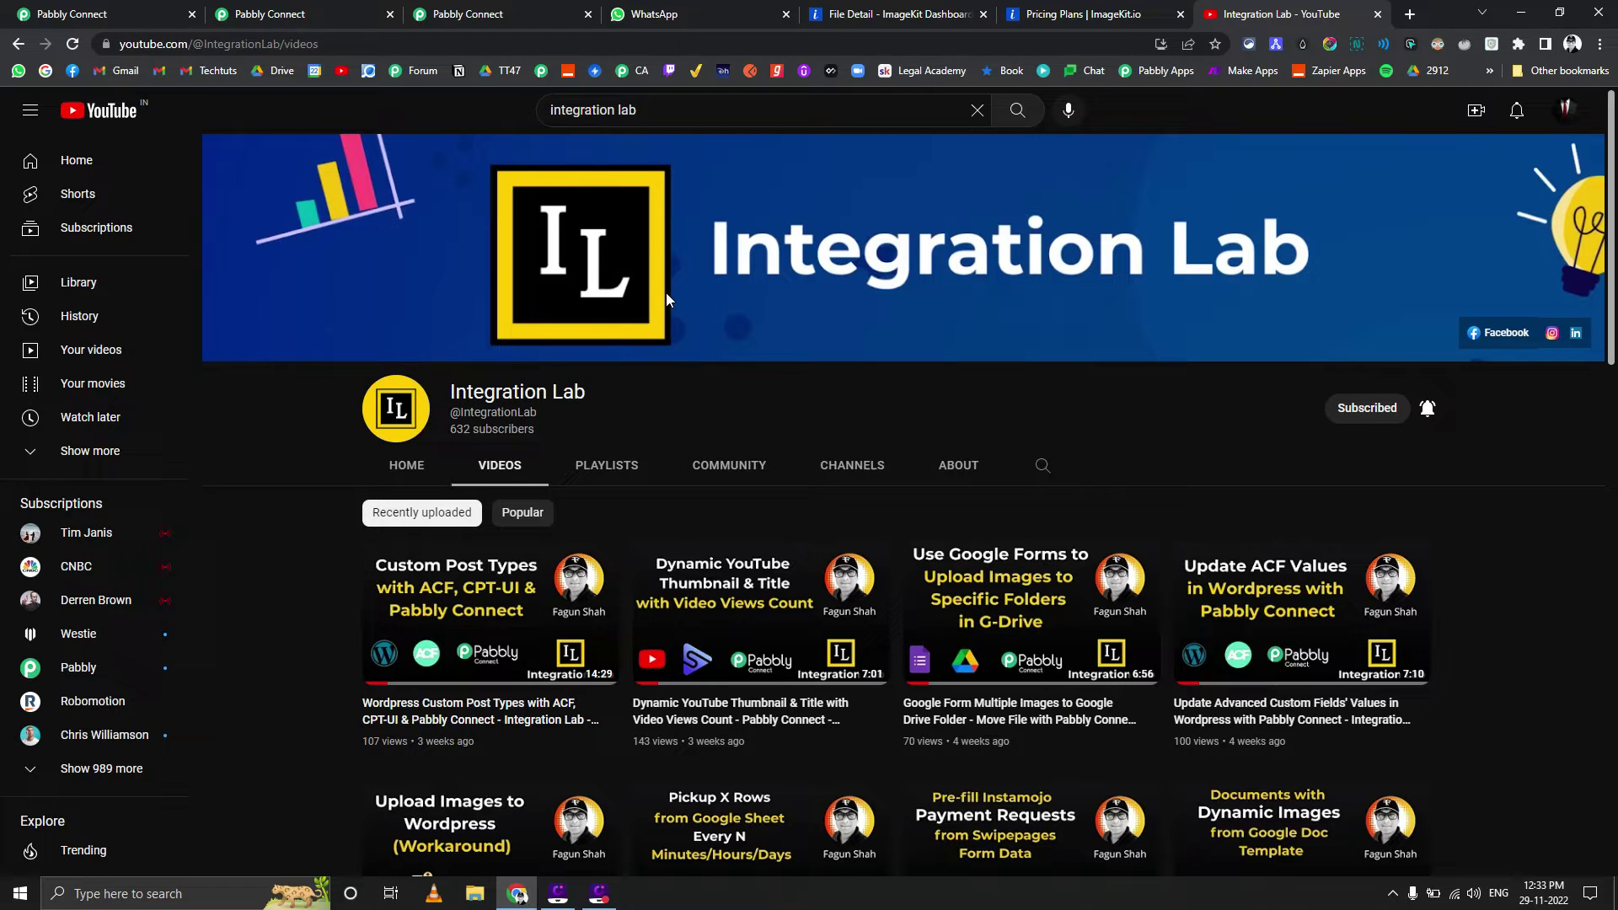
Compare ImageKit.io's Forever Free ($0), Premium ($49) and Enterprise ($500+) pricing plans
left_click(1096, 14)
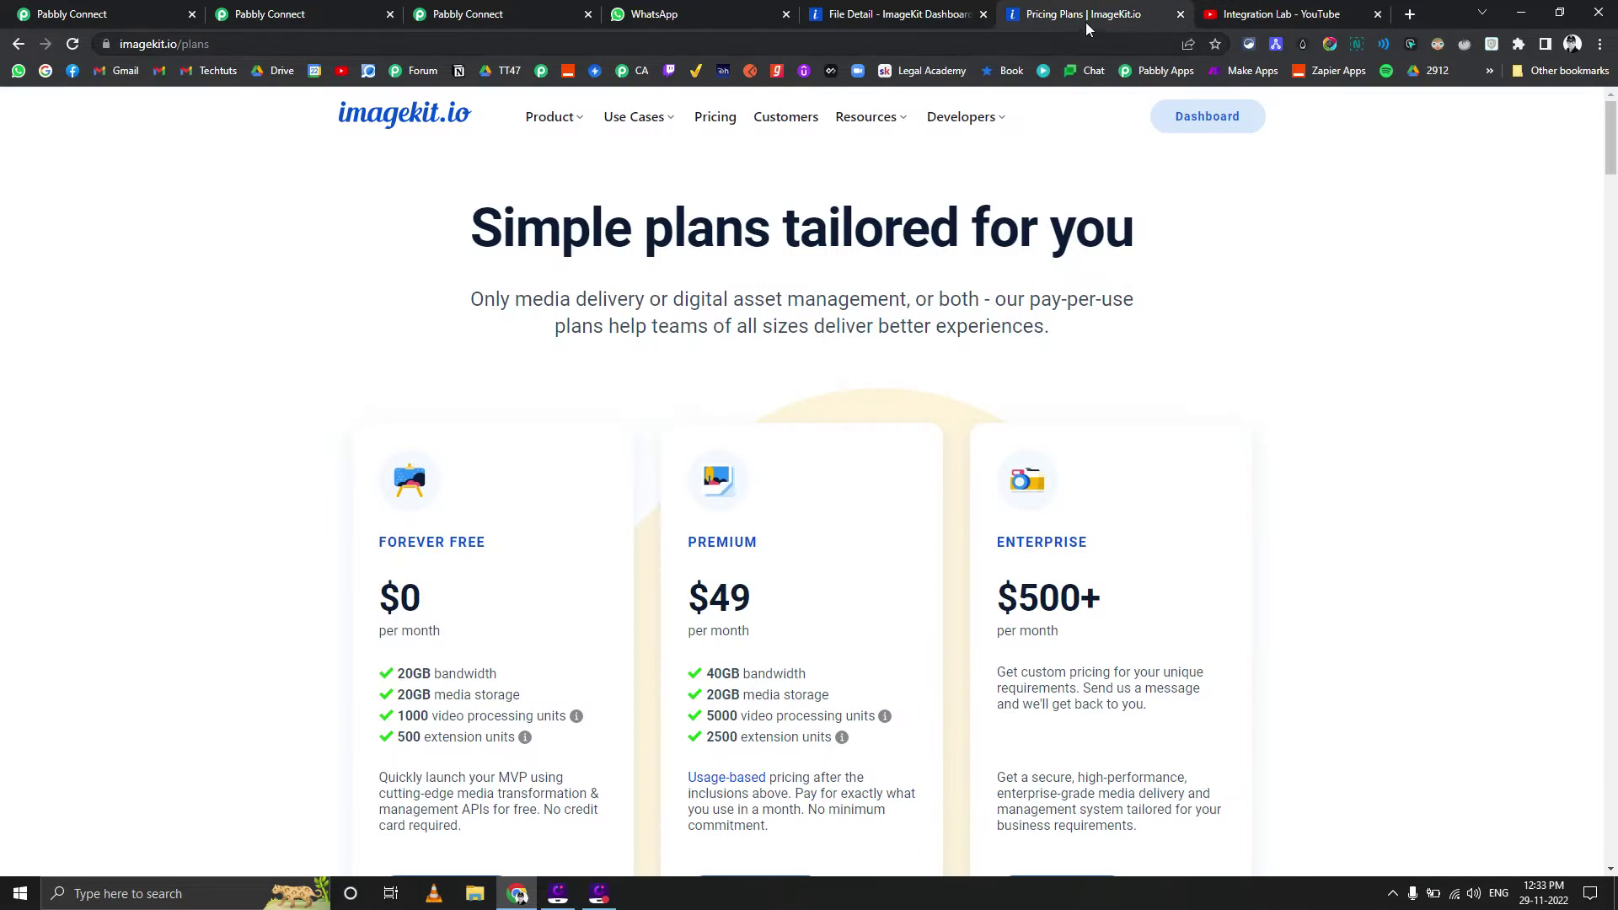
scroll(309, 605, "down", 1)
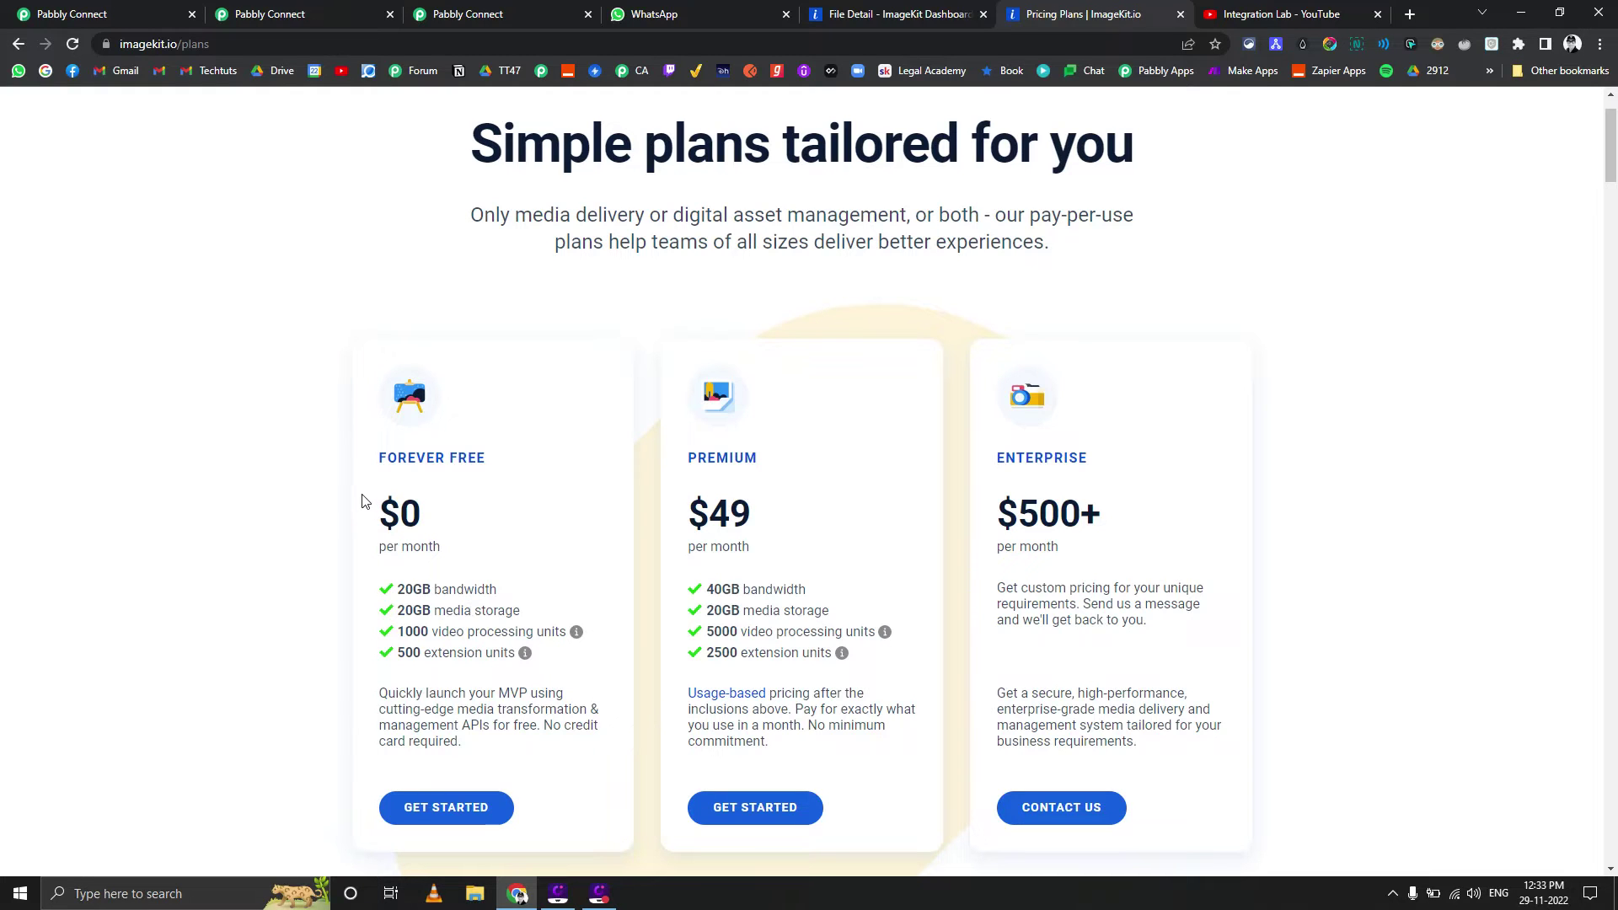
scroll(369, 504, "up", 1)
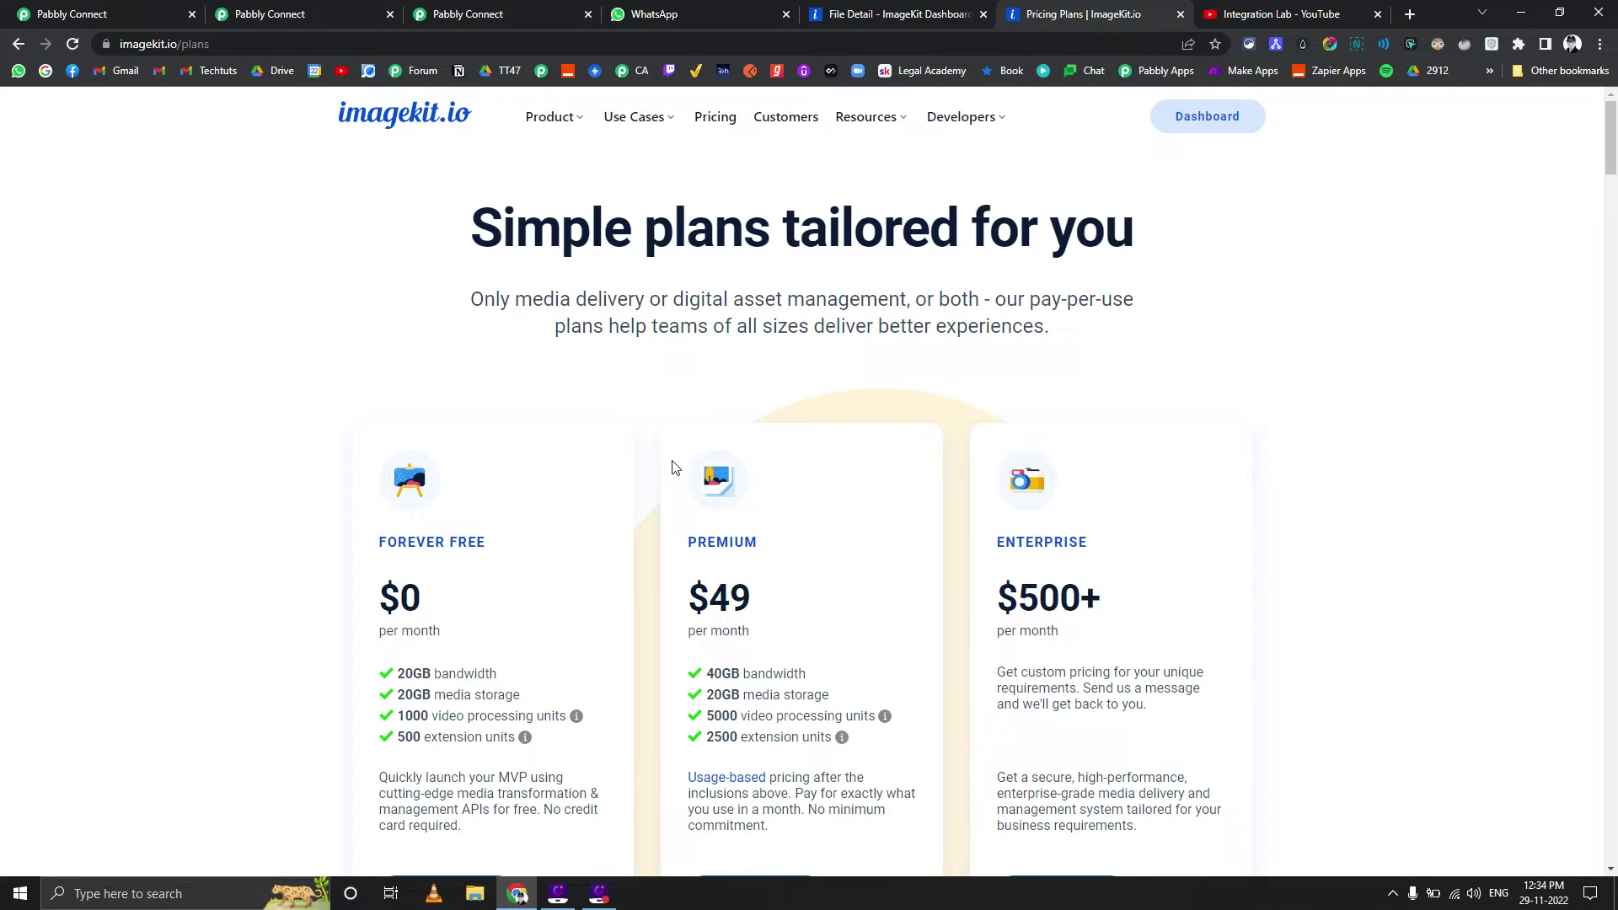
Close the extra Pabbly Connect actions page and look over the workflow's Google Drive step
left_click(474, 8)
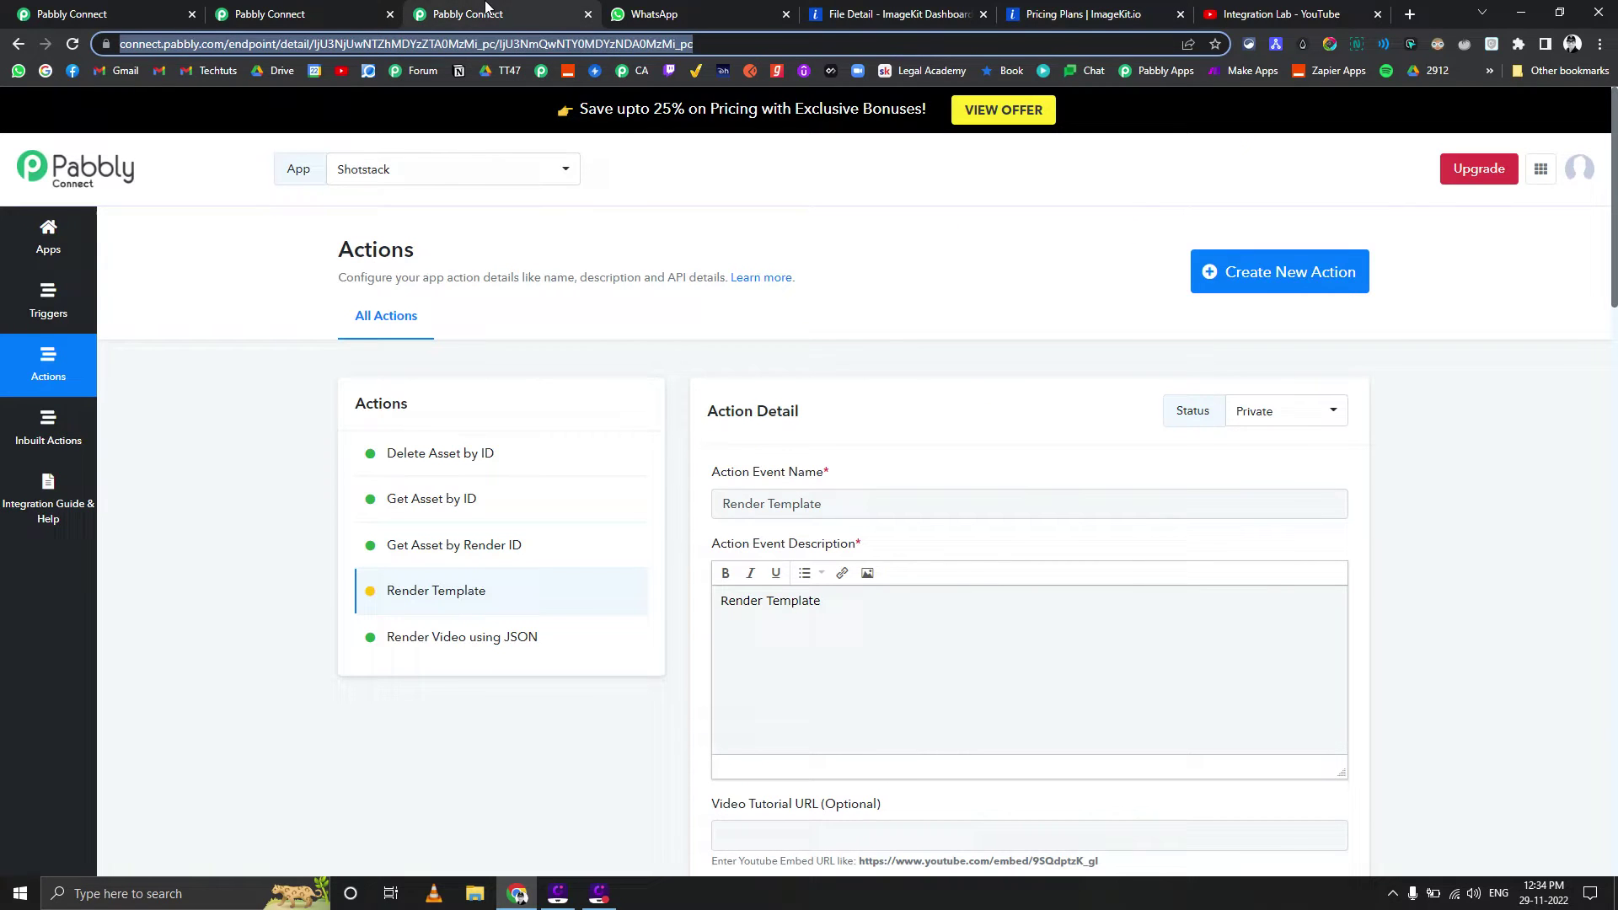
left_click(341, 8)
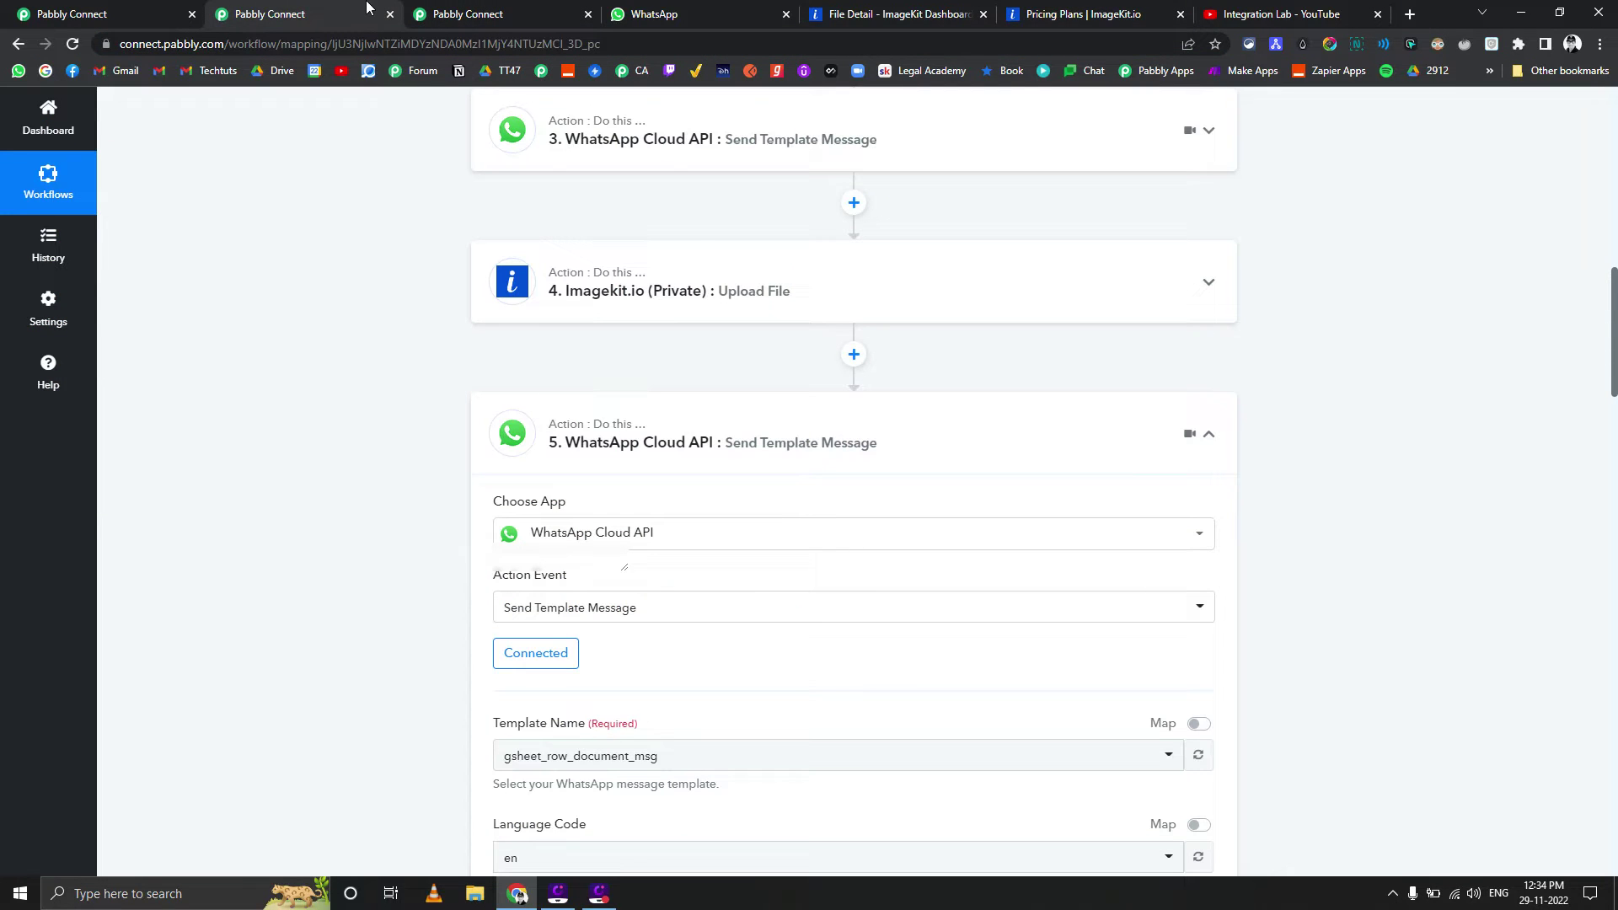
scroll(308, 265, "down", 4)
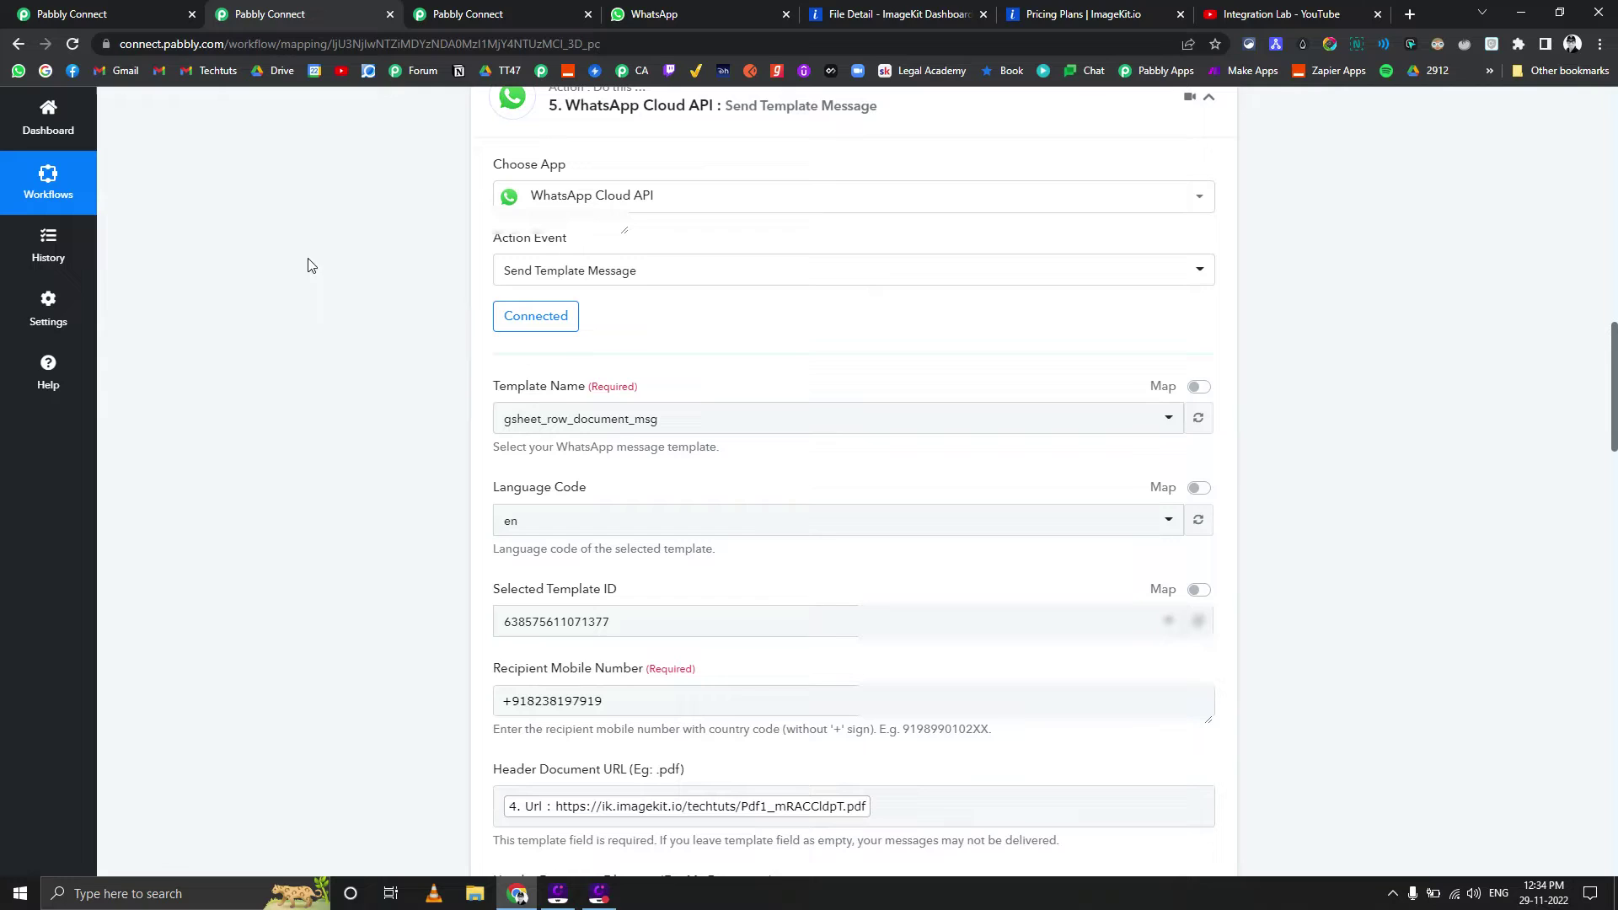
left_click(588, 14)
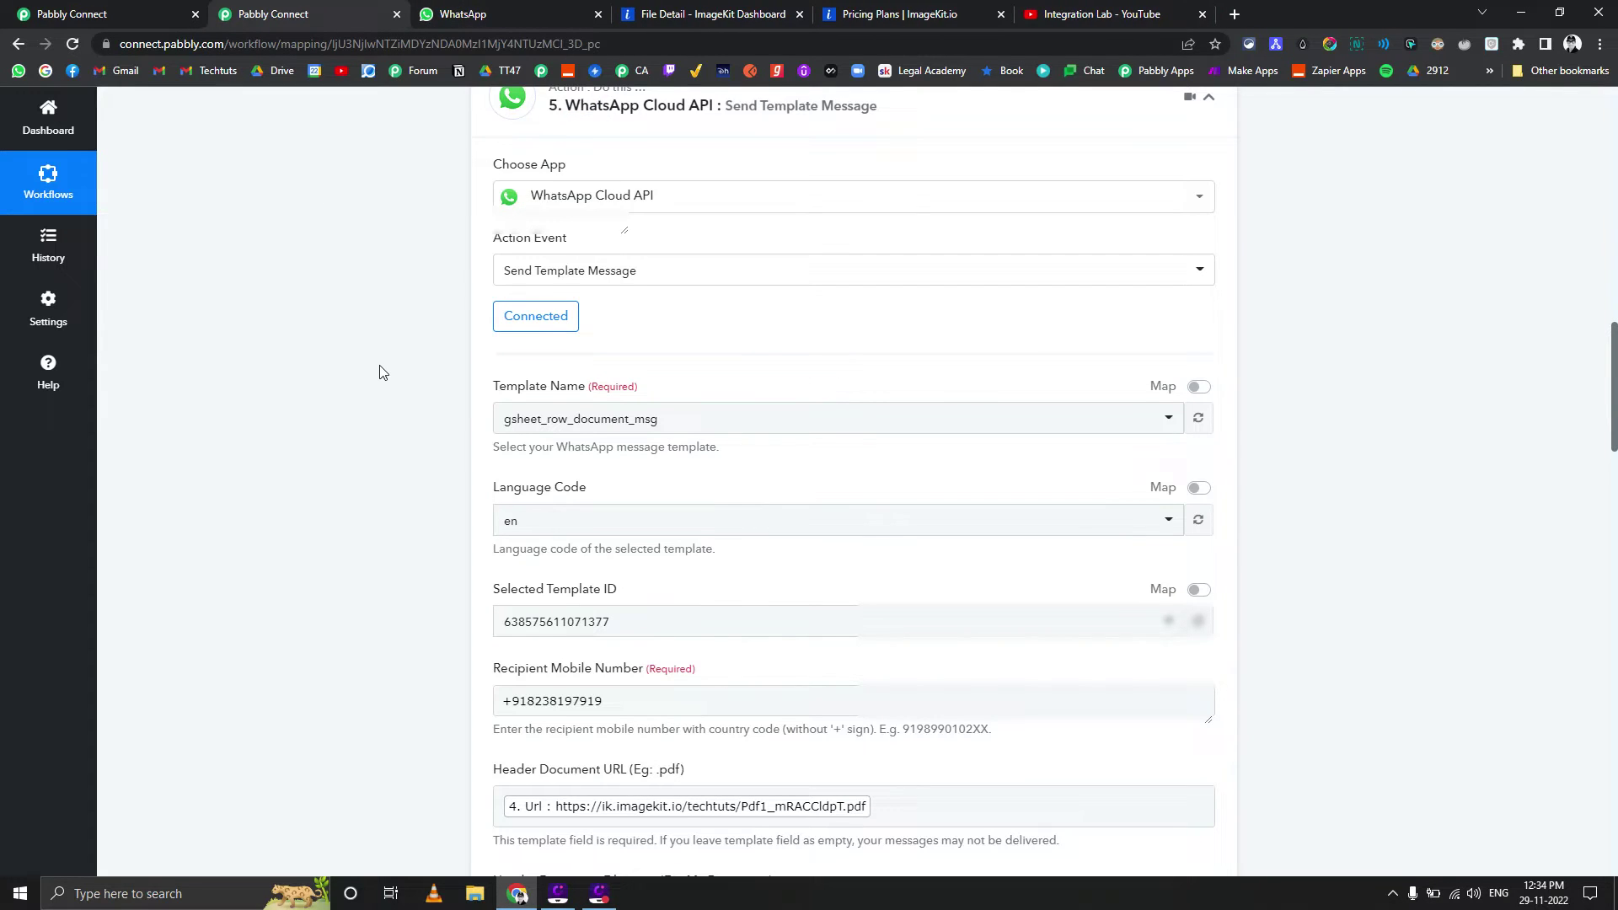
scroll(380, 368, "up", 1)
scroll(379, 373, "up", 10)
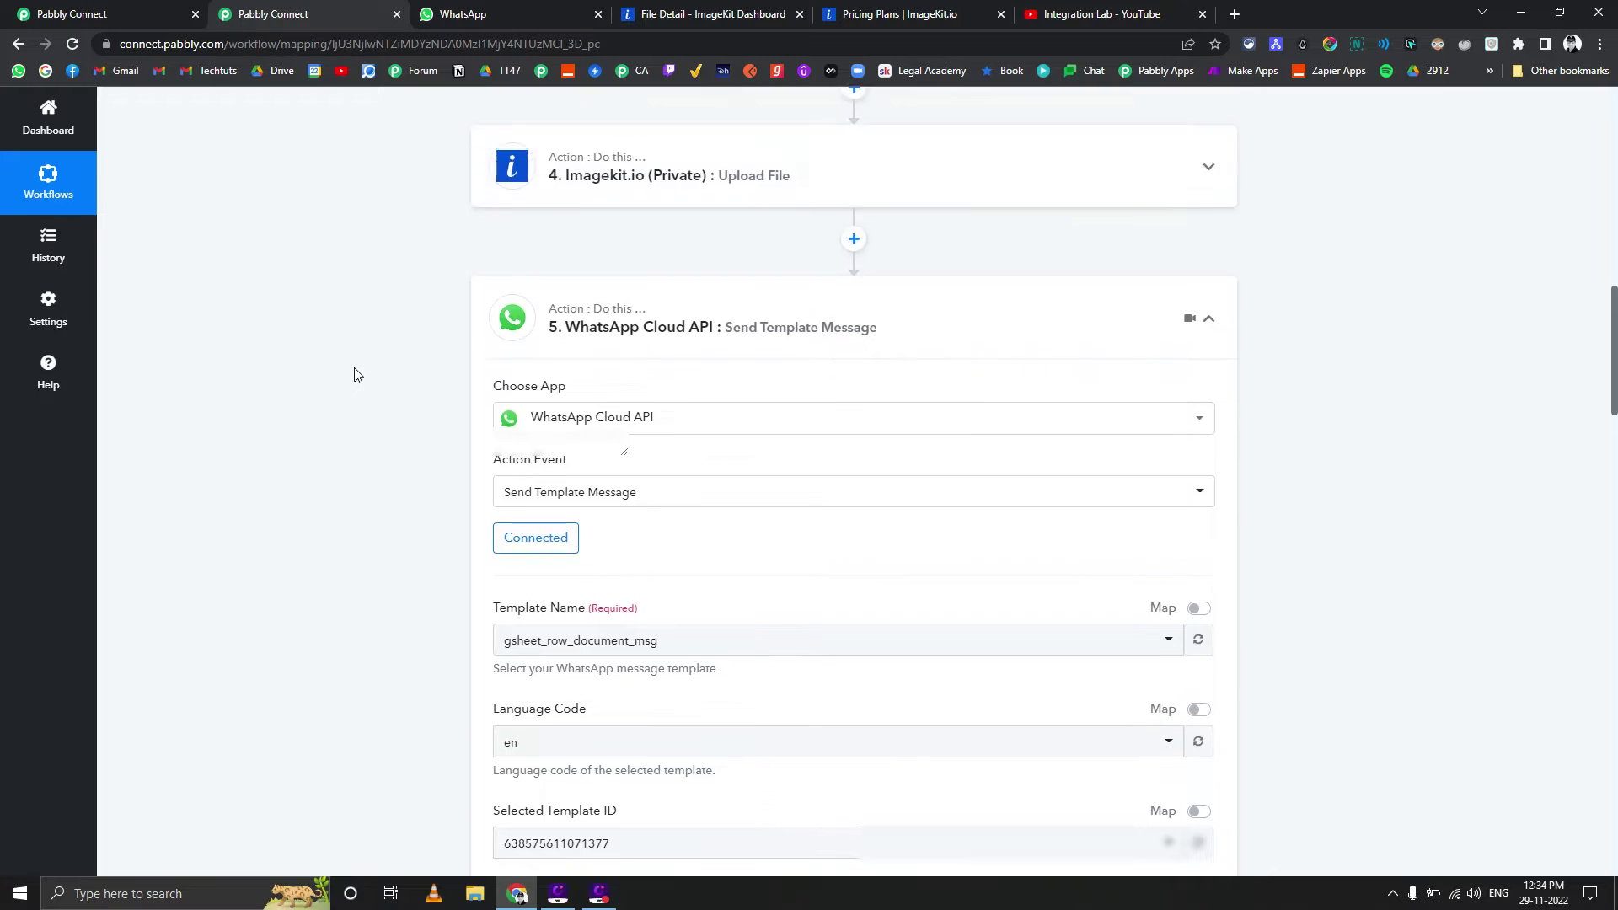
scroll(354, 372, "up", 4)
scroll(354, 372, "down", 12)
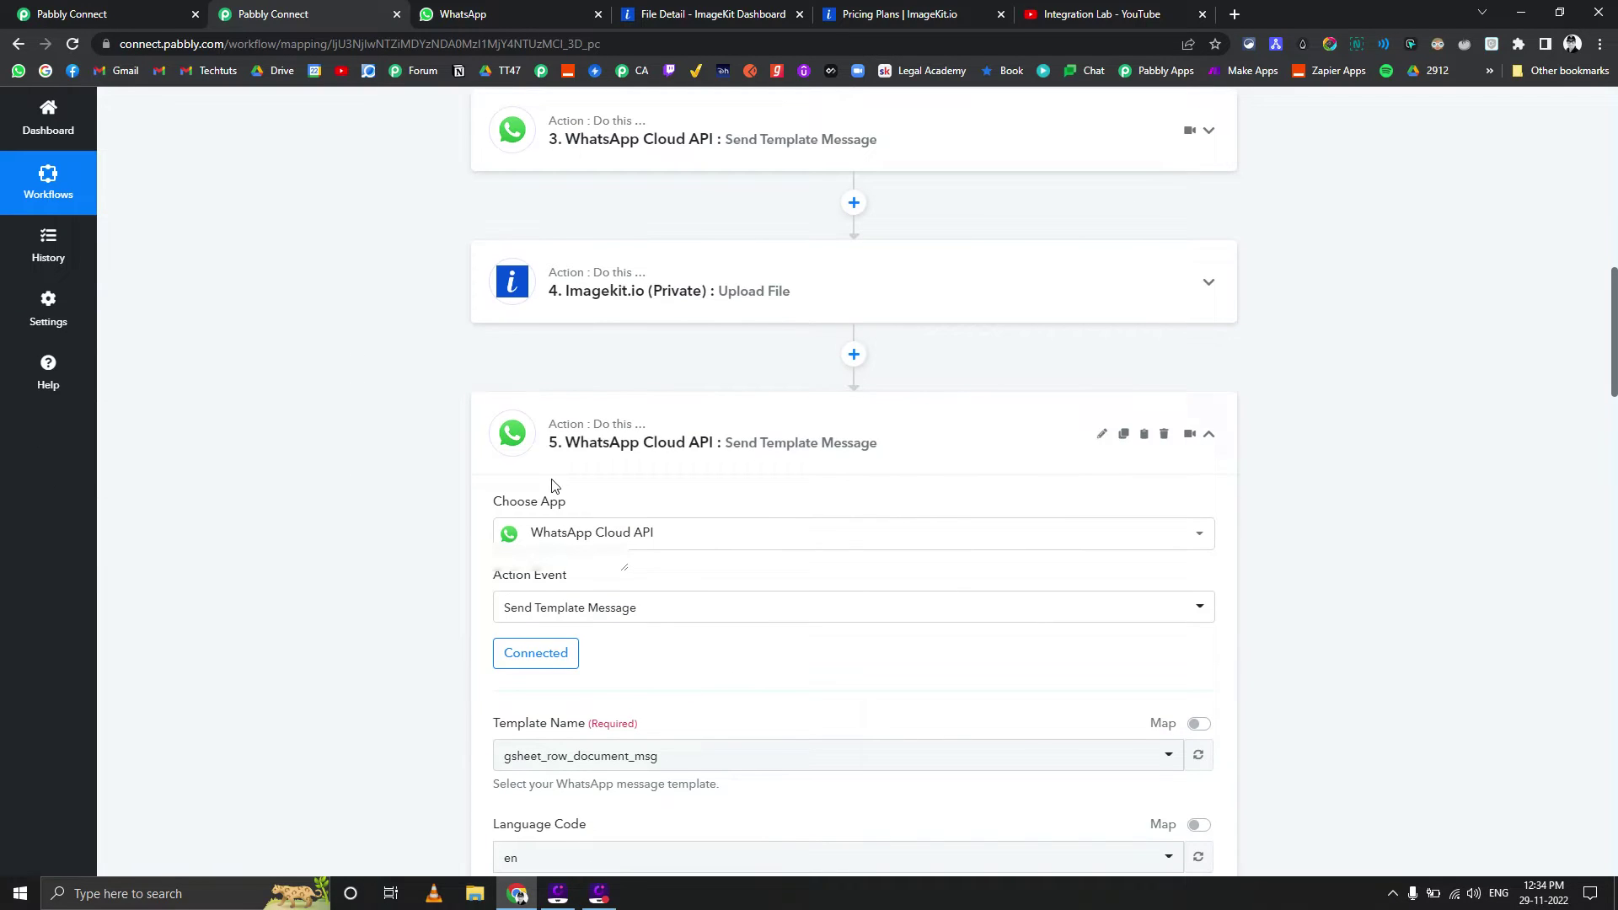
scroll(329, 303, "up", 5)
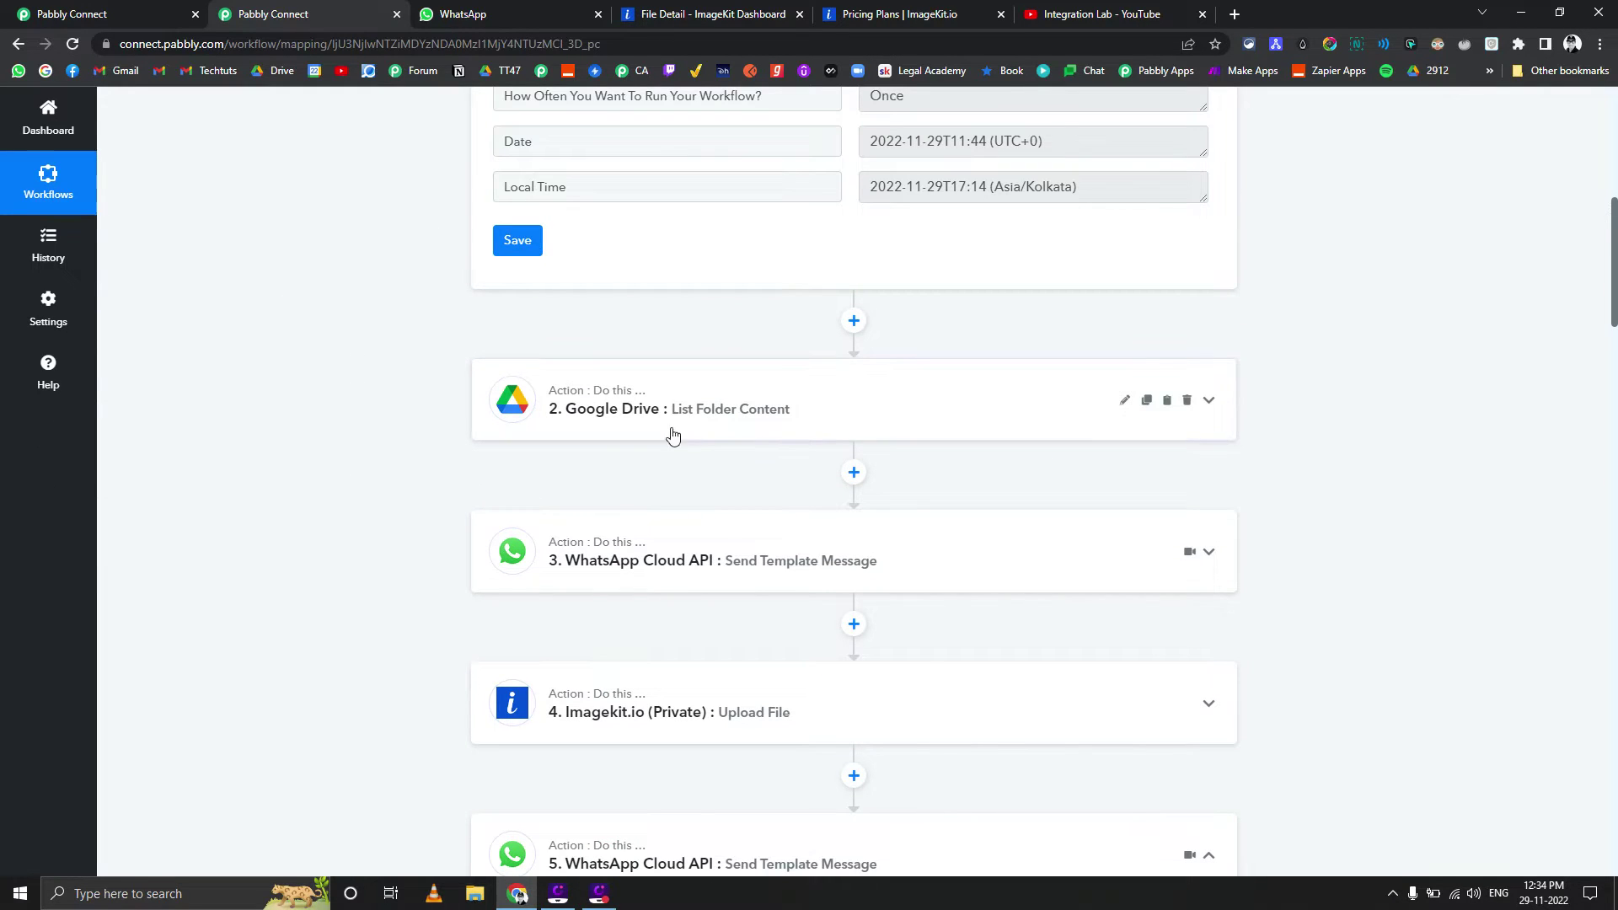
left_click(620, 411)
scroll(570, 430, "down", 6)
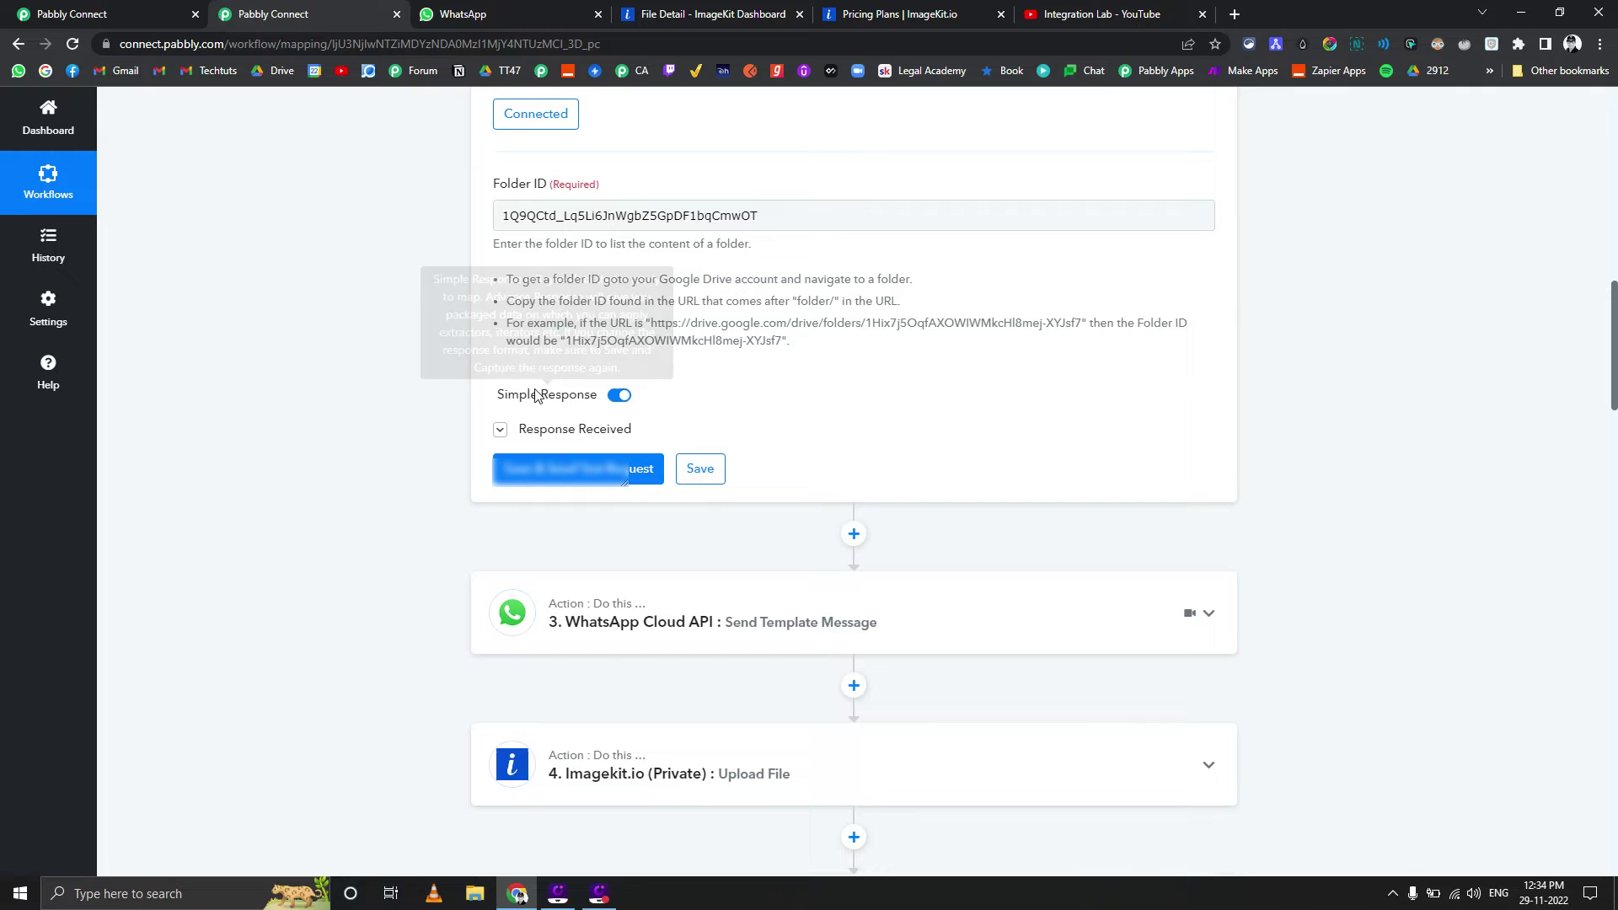
Disable the blurweb.app extension in Extensity and reload the workflow editor
left_click(1249, 43)
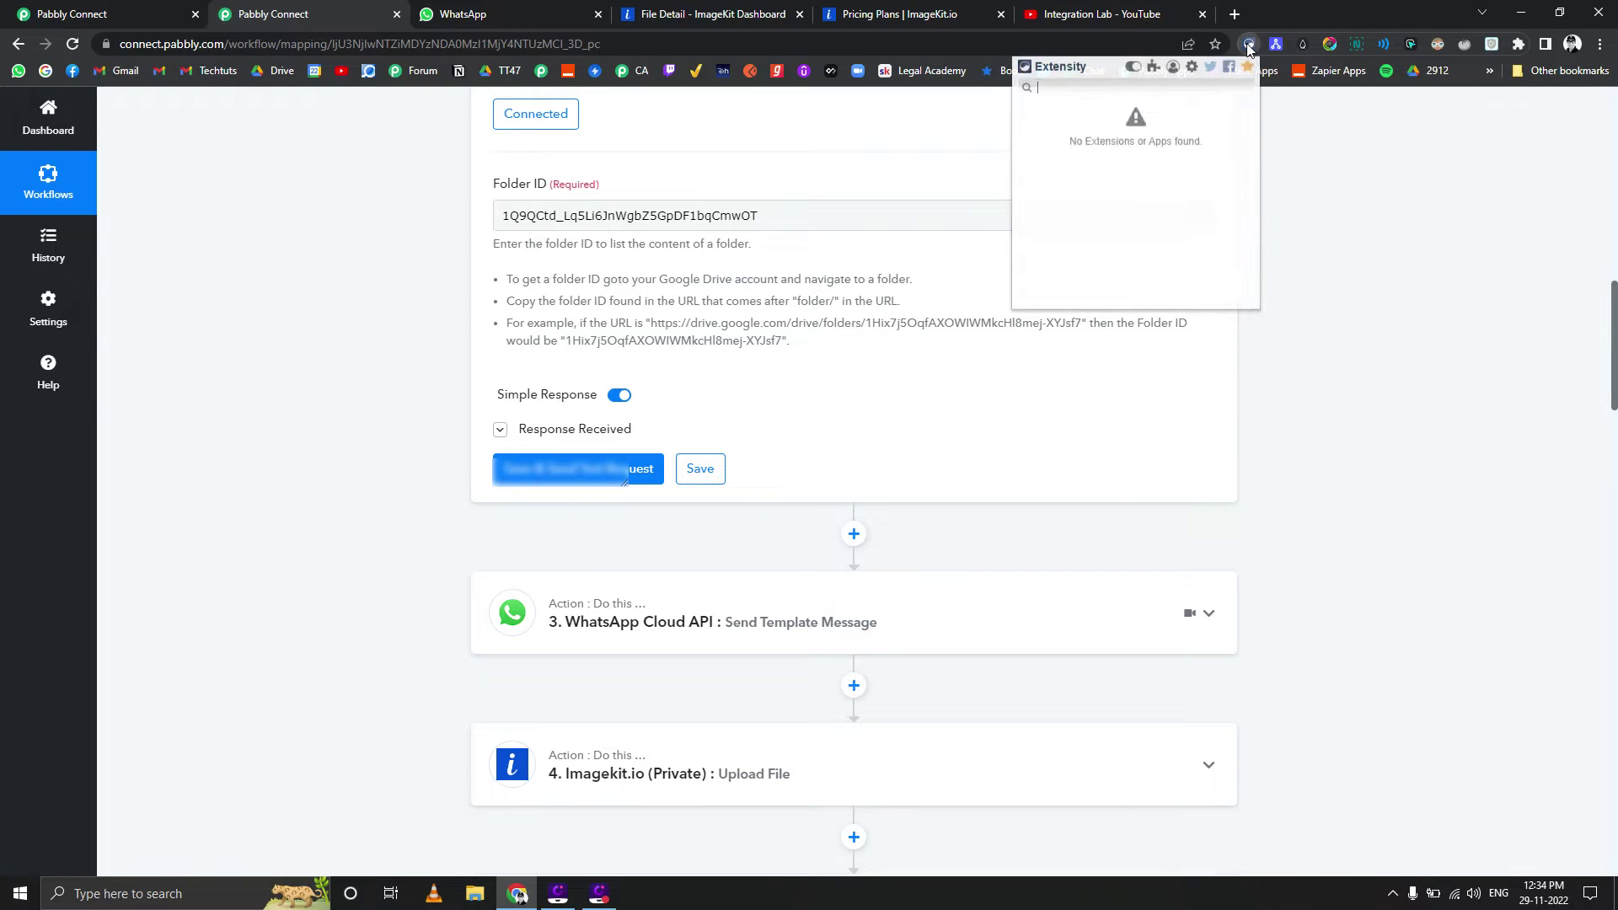
left_click(1049, 157)
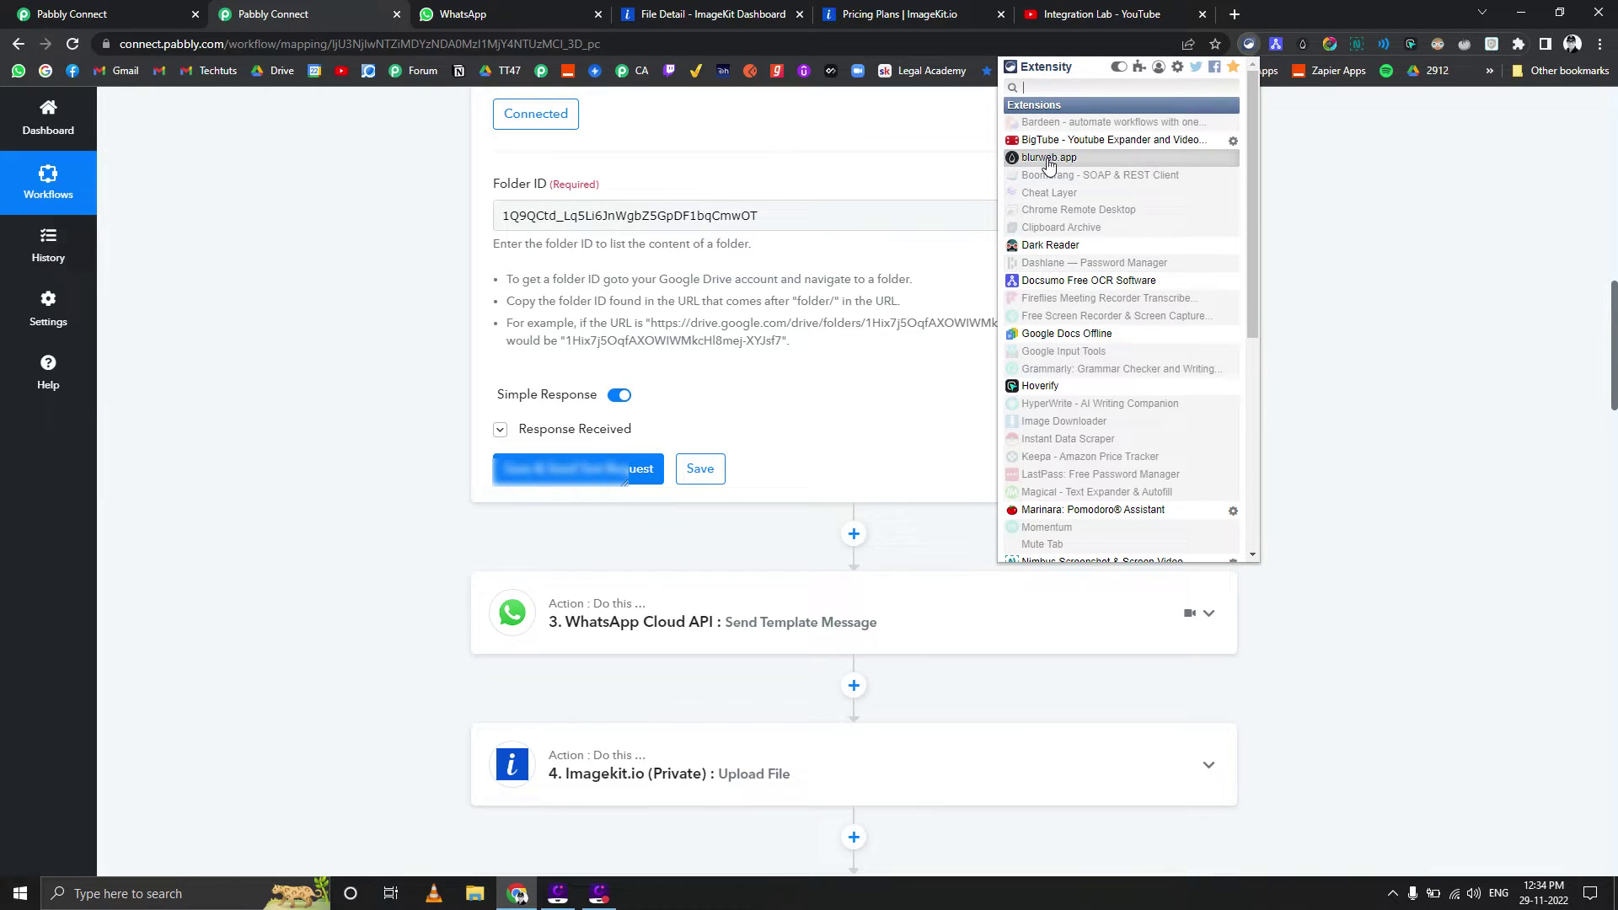
left_click(74, 44)
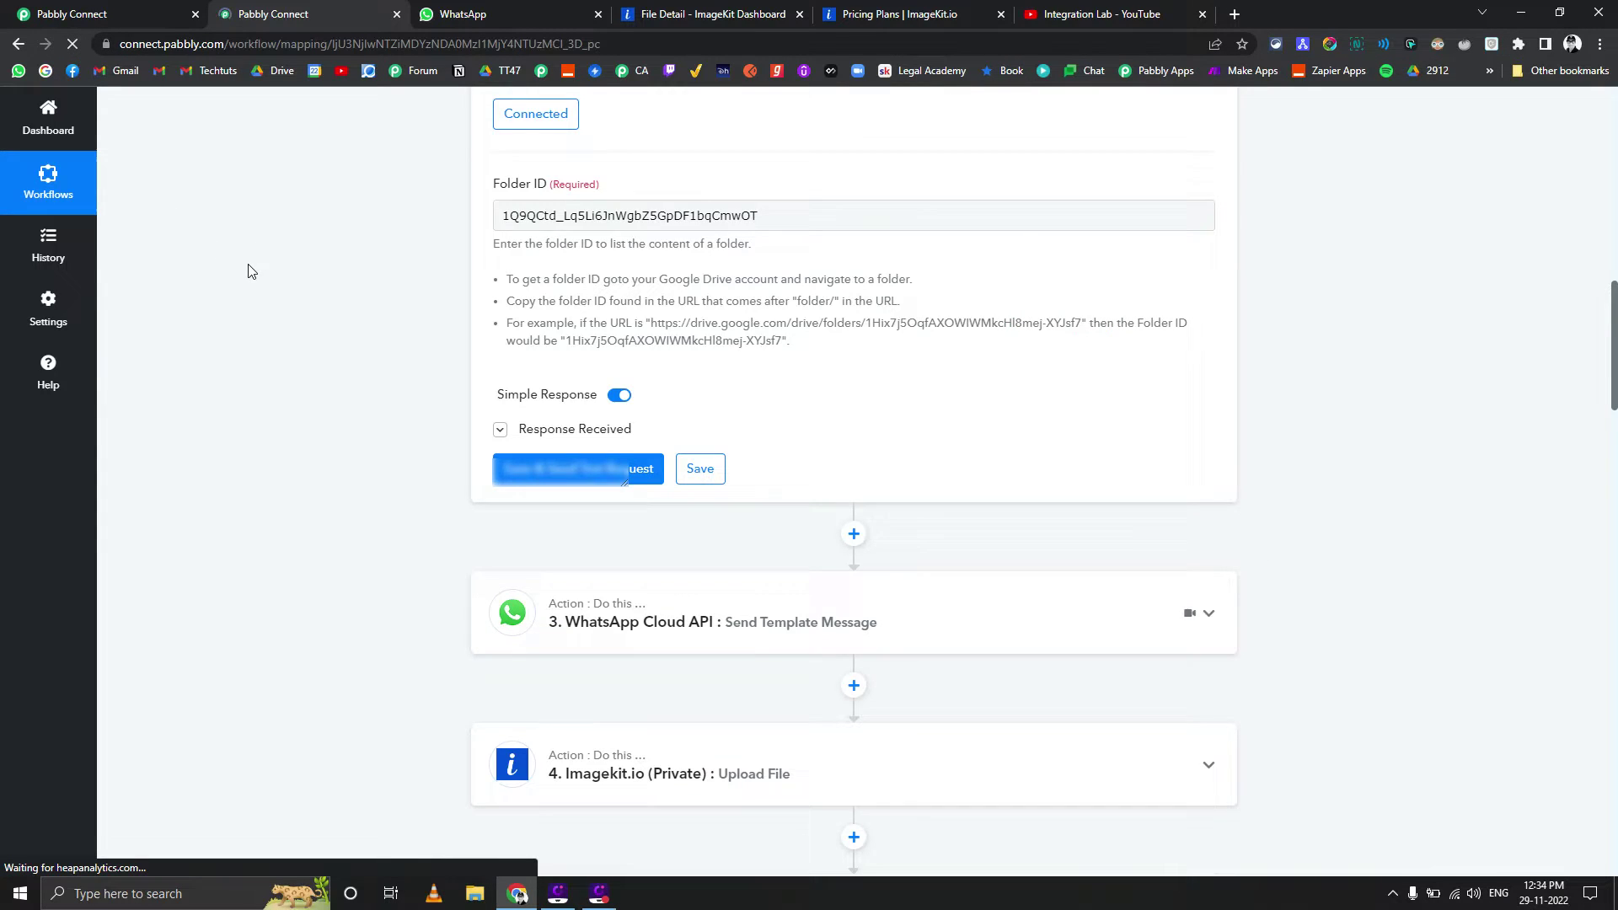
scroll(351, 430, "down", 5)
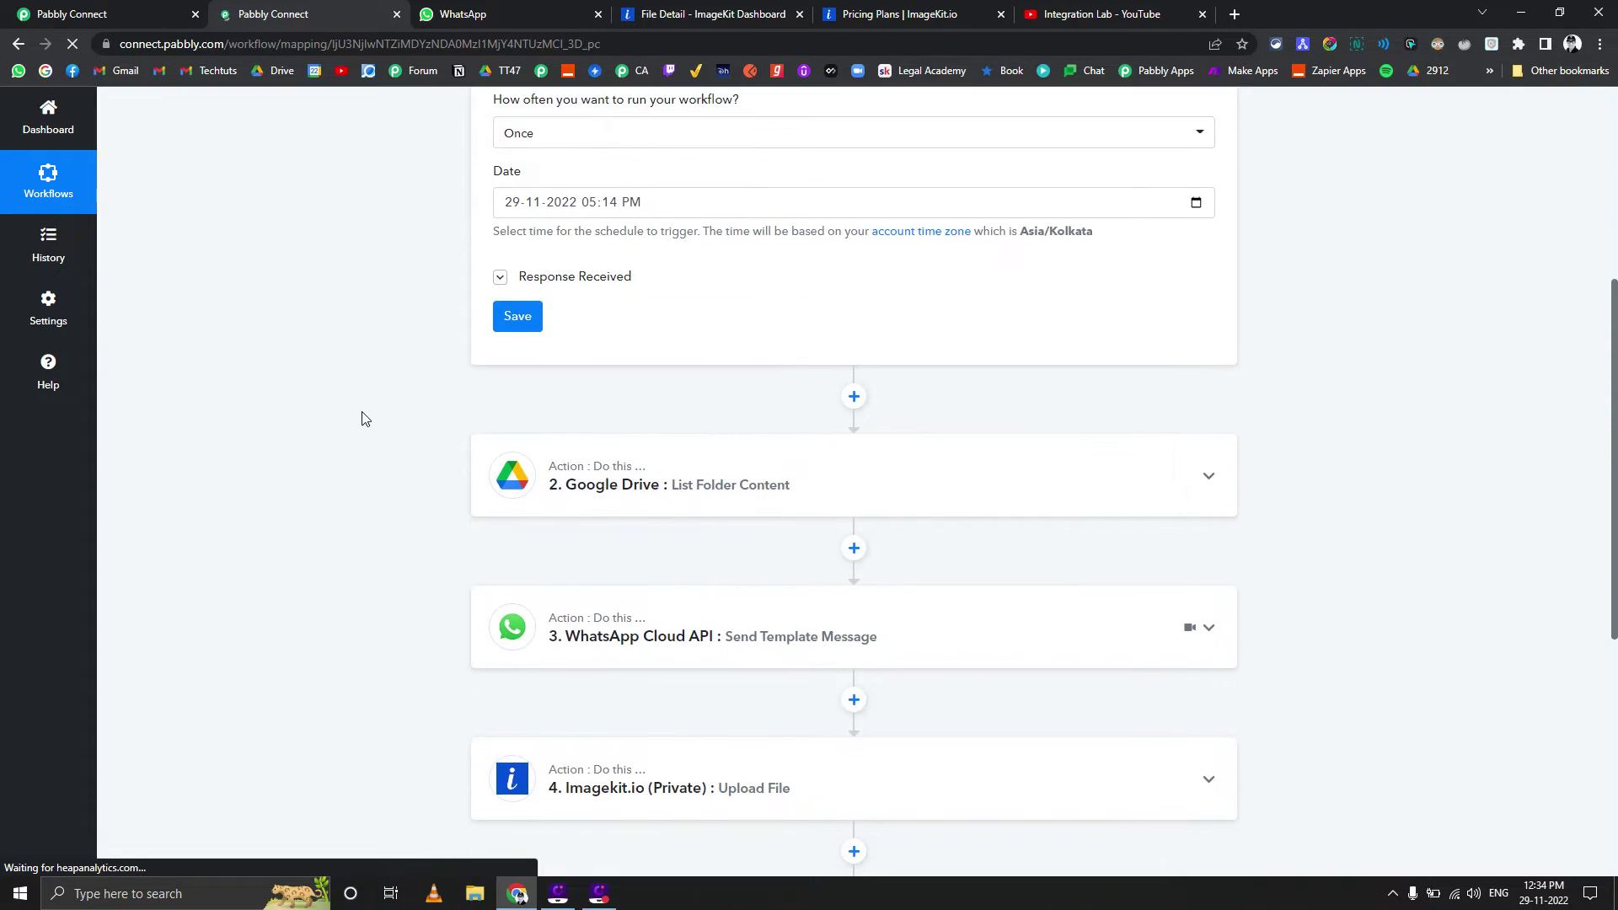
Expand the Google Drive step and view its received test response
scroll(437, 453, "up", 4)
scroll(451, 452, "down", 3)
left_click(654, 588)
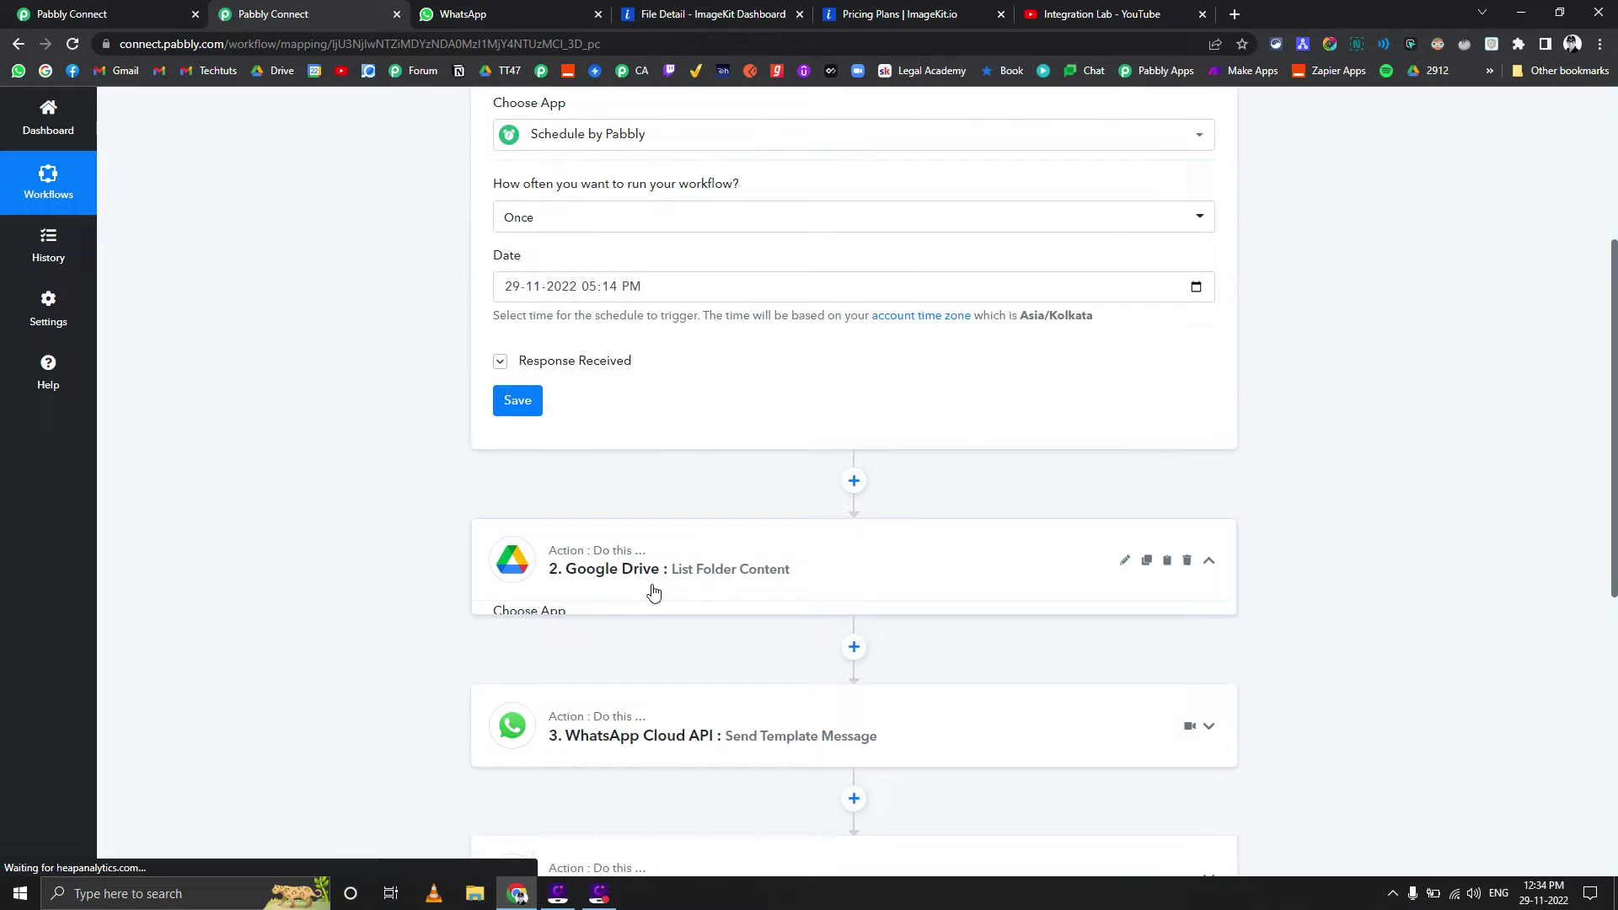
scroll(436, 487, "down", 5)
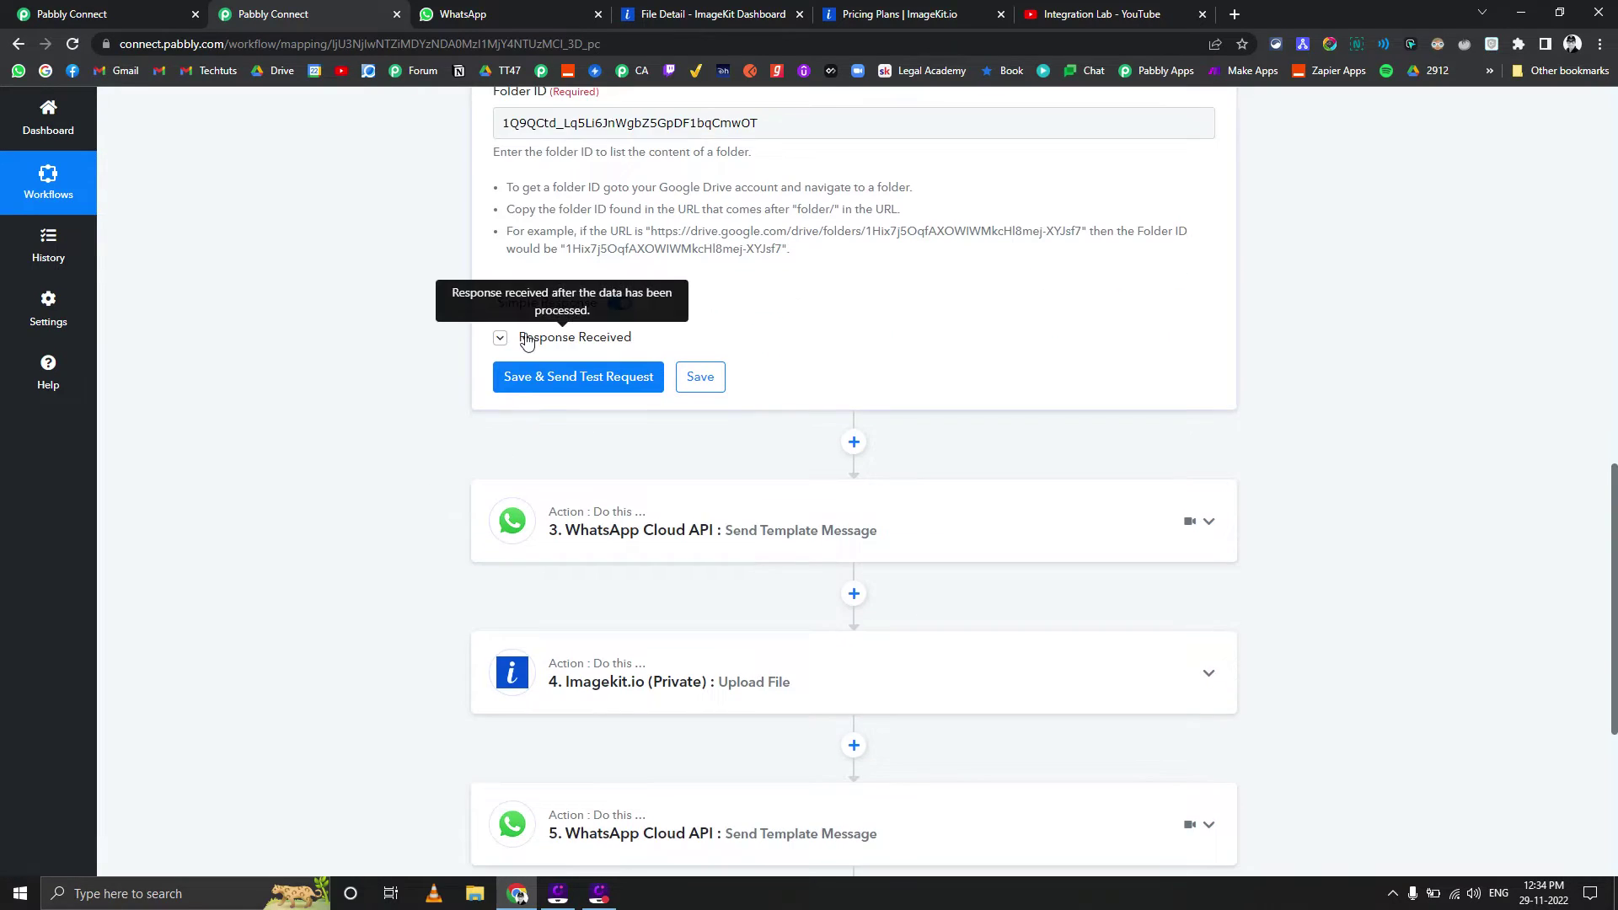
left_click(523, 337)
scroll(392, 451, "down", 2)
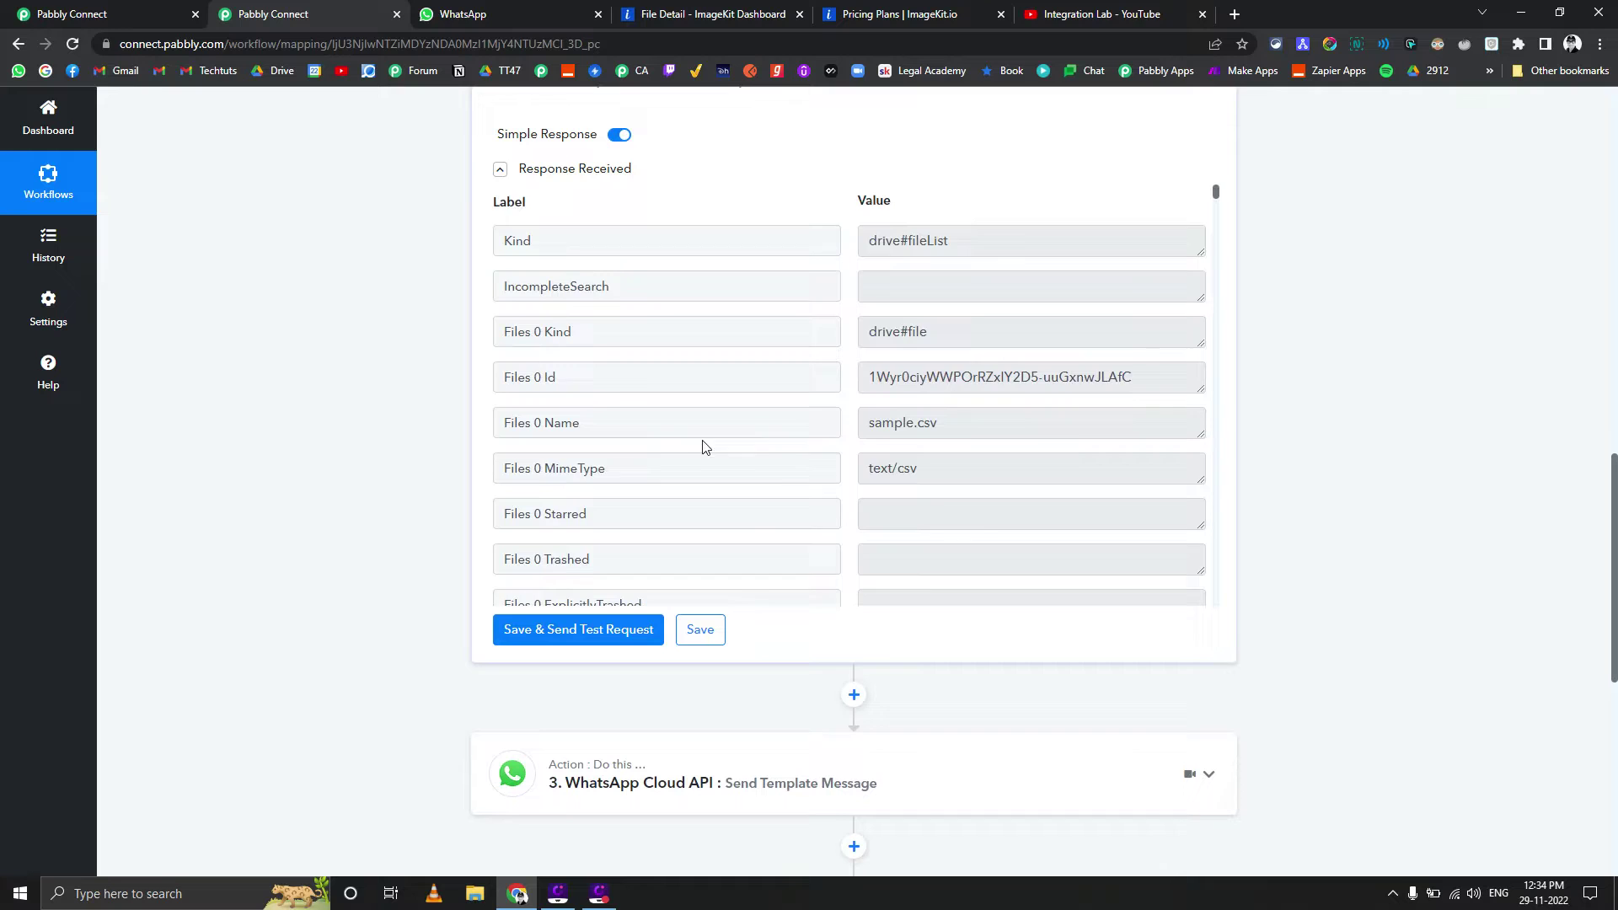
scroll(590, 459, "down", 3)
scroll(404, 470, "down", 3)
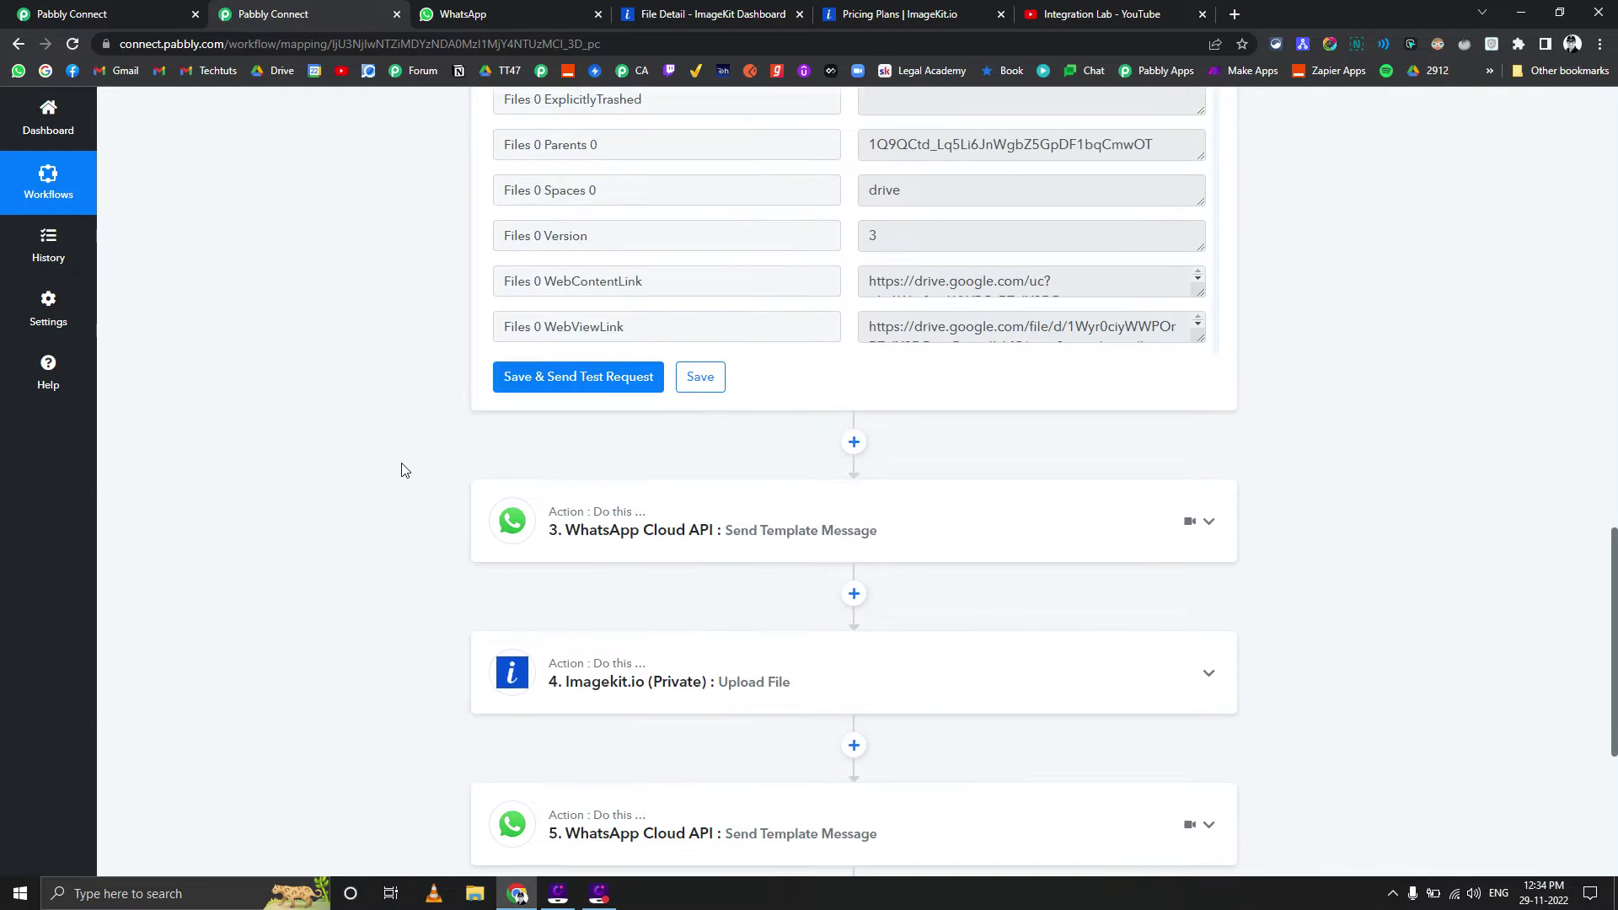
Check the WhatsApp image message step's mapped Header Image URL
left_click(610, 514)
scroll(236, 502, "down", 9)
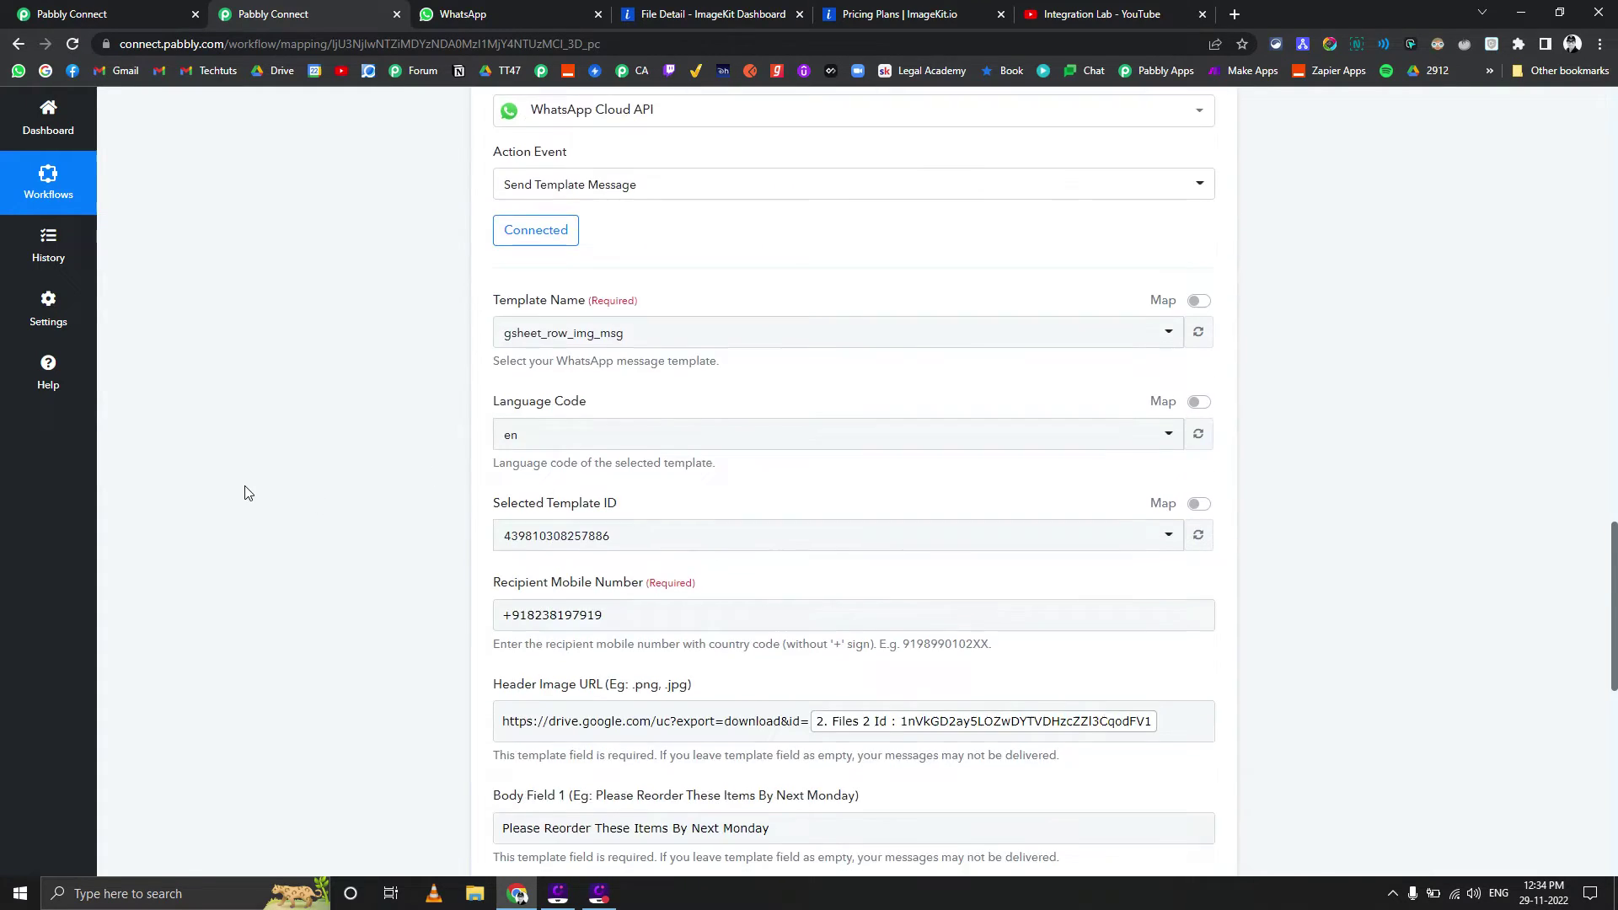
left_click(701, 377)
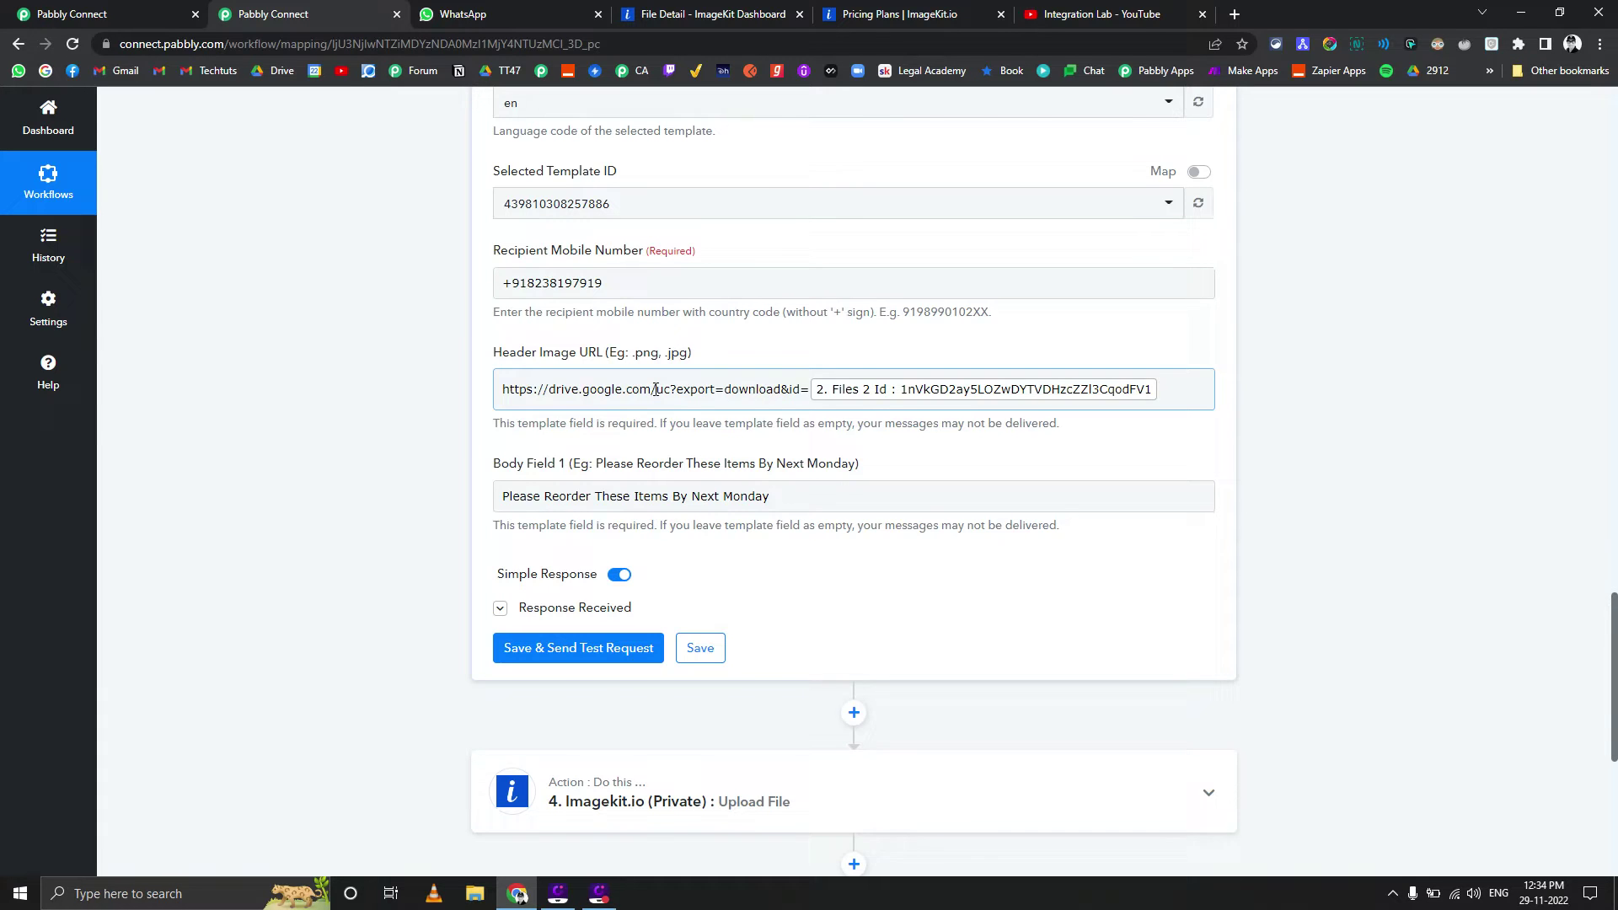
scroll(296, 376, "up", 4)
scroll(522, 336, "down", 1)
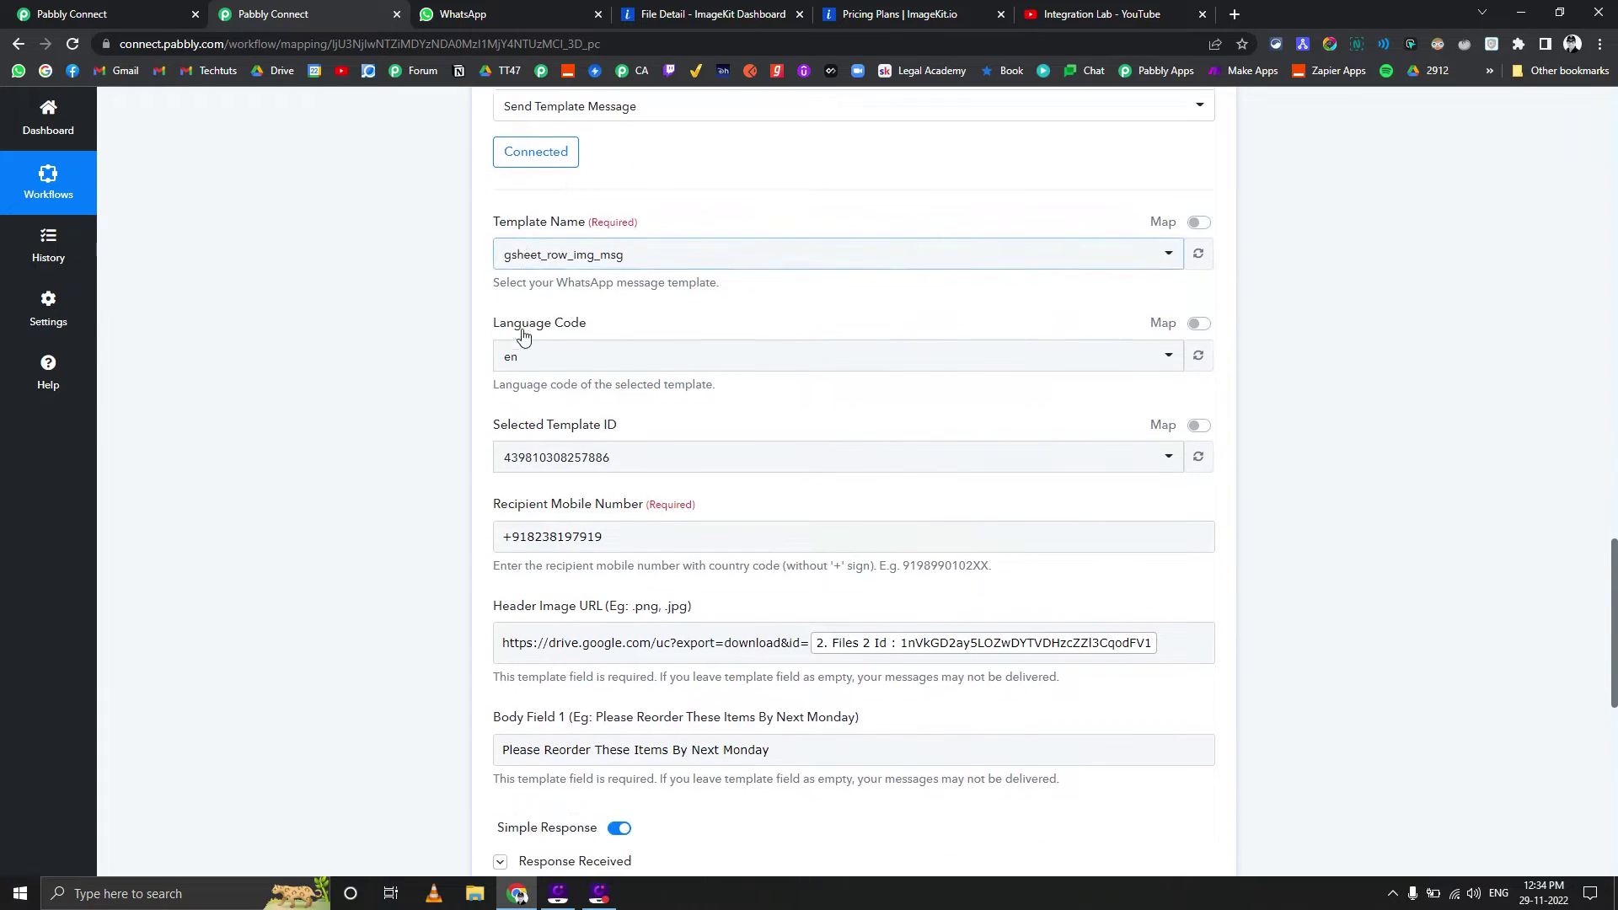
scroll(523, 336, "down", 2)
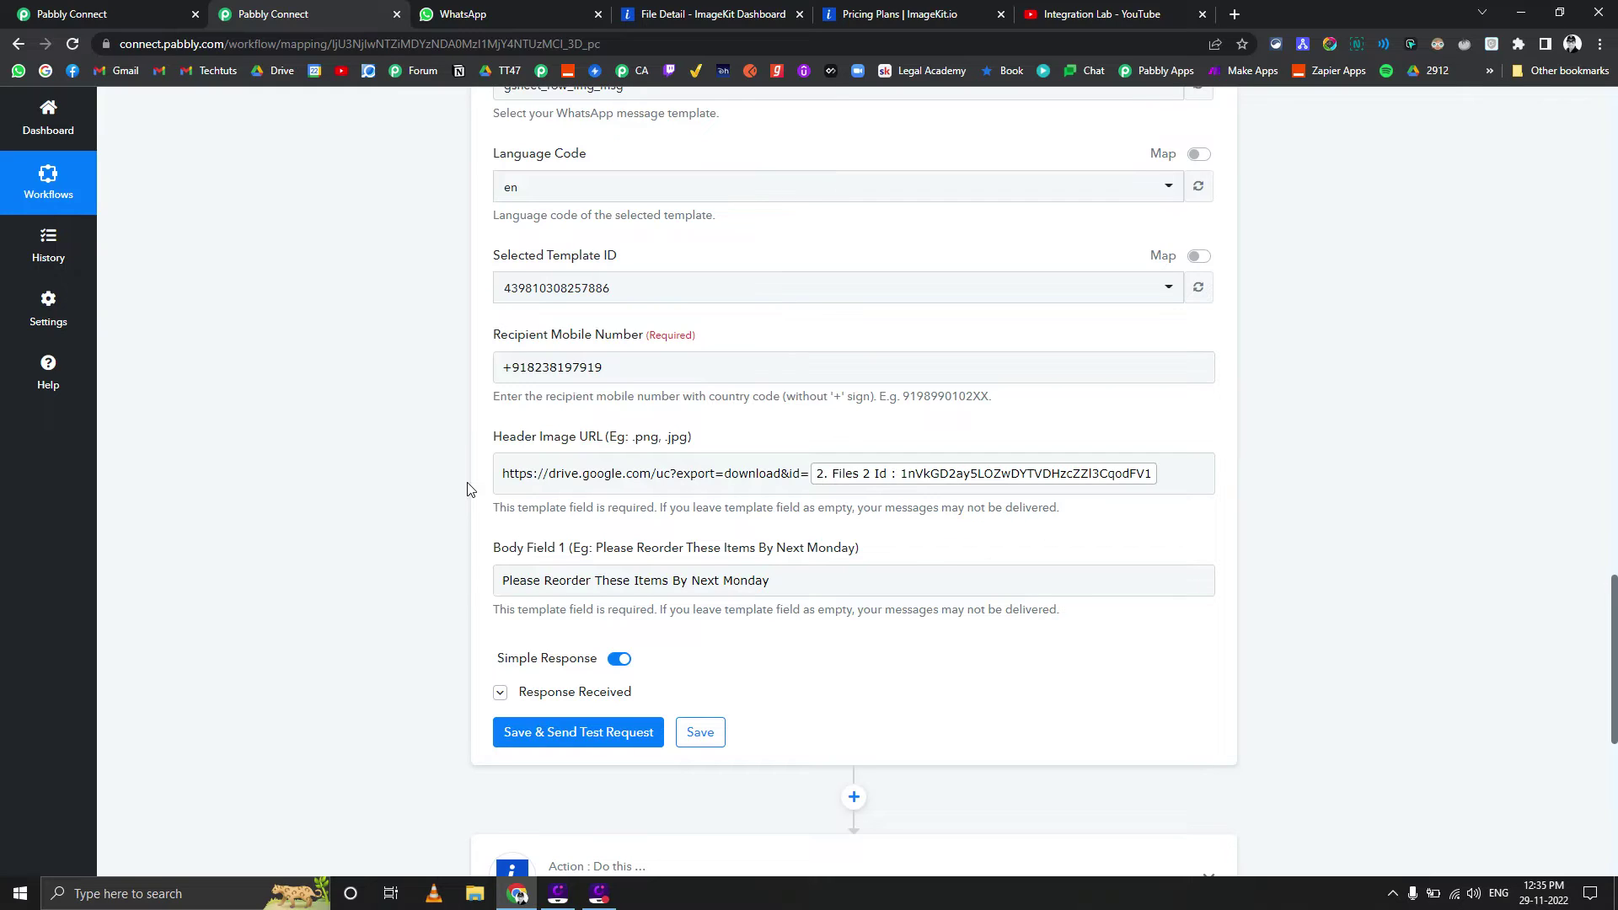
scroll(470, 490, "down", 2)
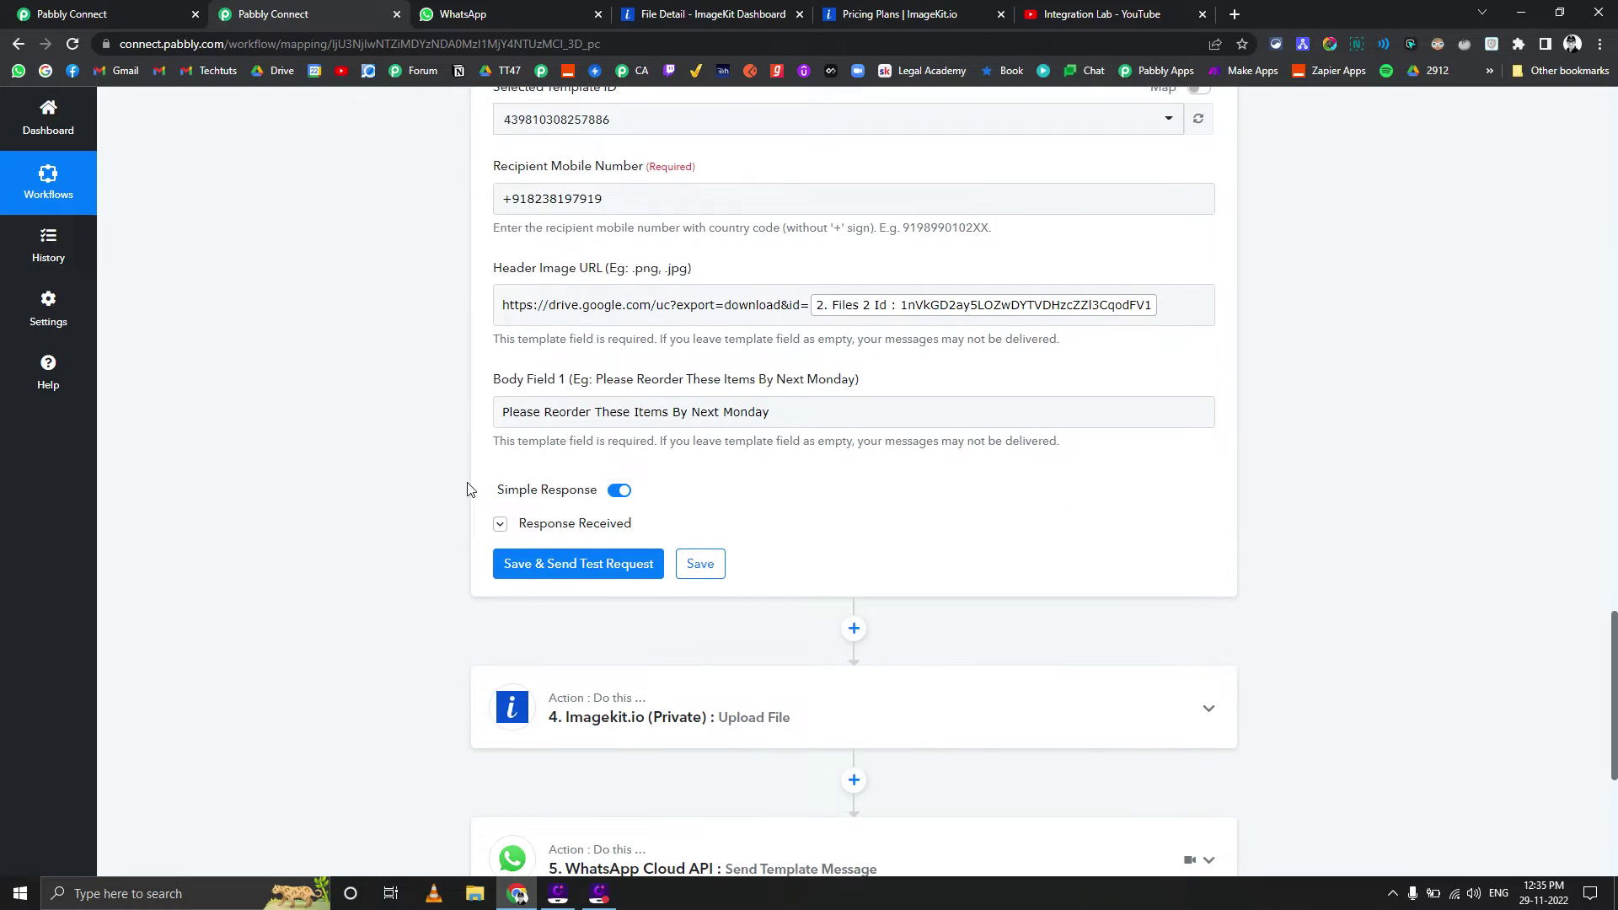
scroll(469, 490, "down", 2)
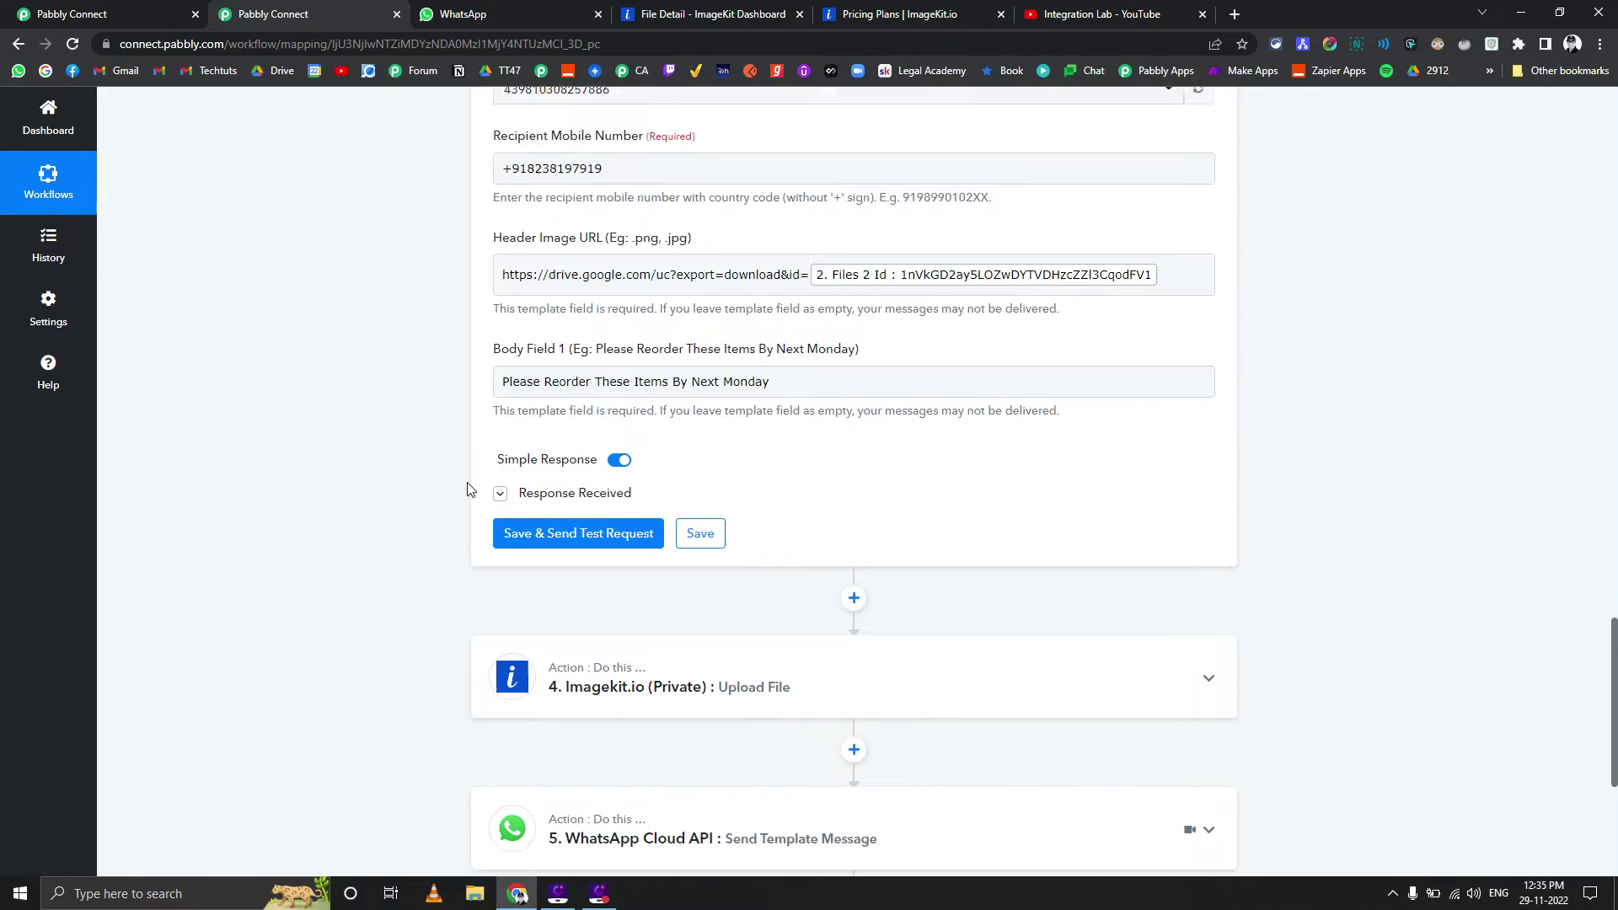
Expand the Imagekit.io Upload File step and check the Drive data mapped into File
left_click(600, 548)
scroll(419, 512, "down", 5)
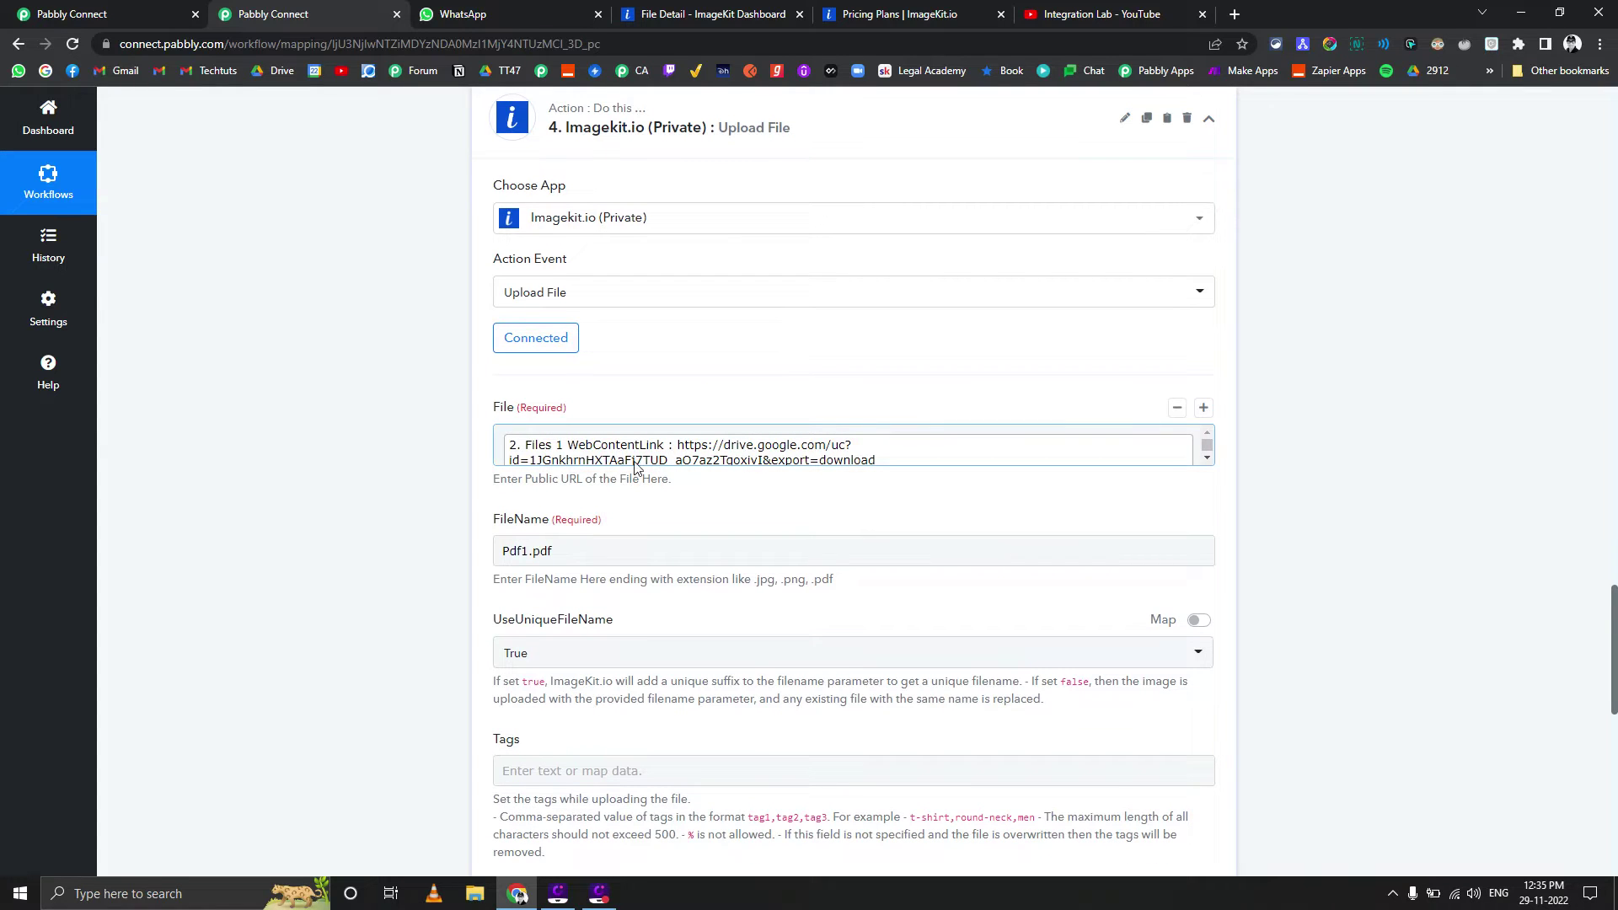
left_click(516, 451)
left_click(408, 465)
scroll(408, 466, "up", 7)
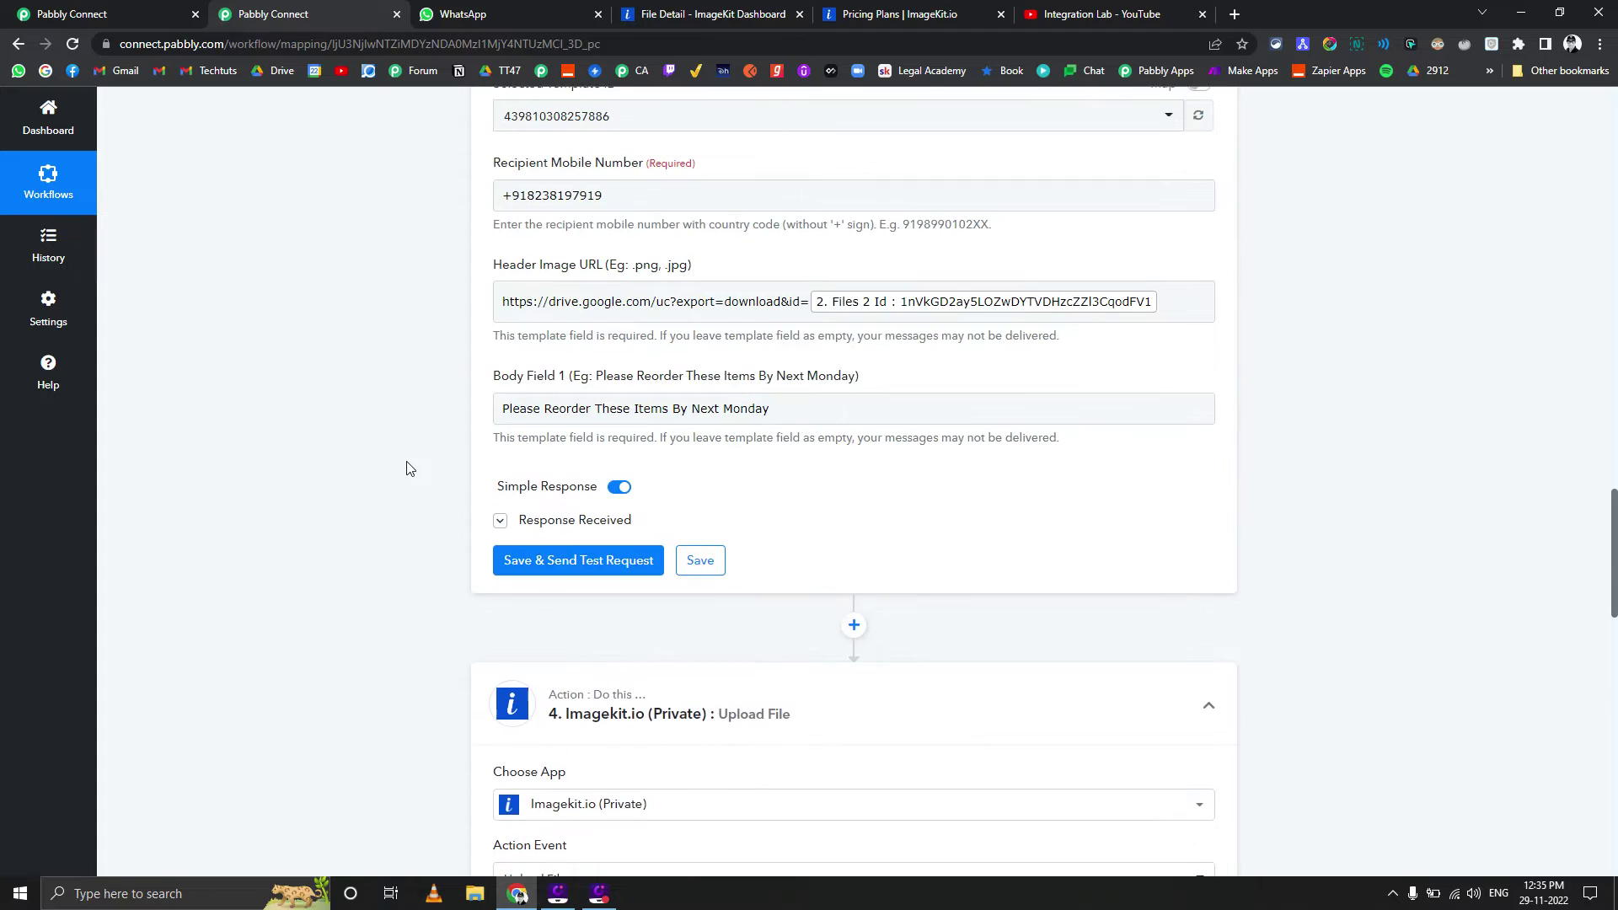
scroll(337, 428, "down", 1)
scroll(337, 427, "down", 9)
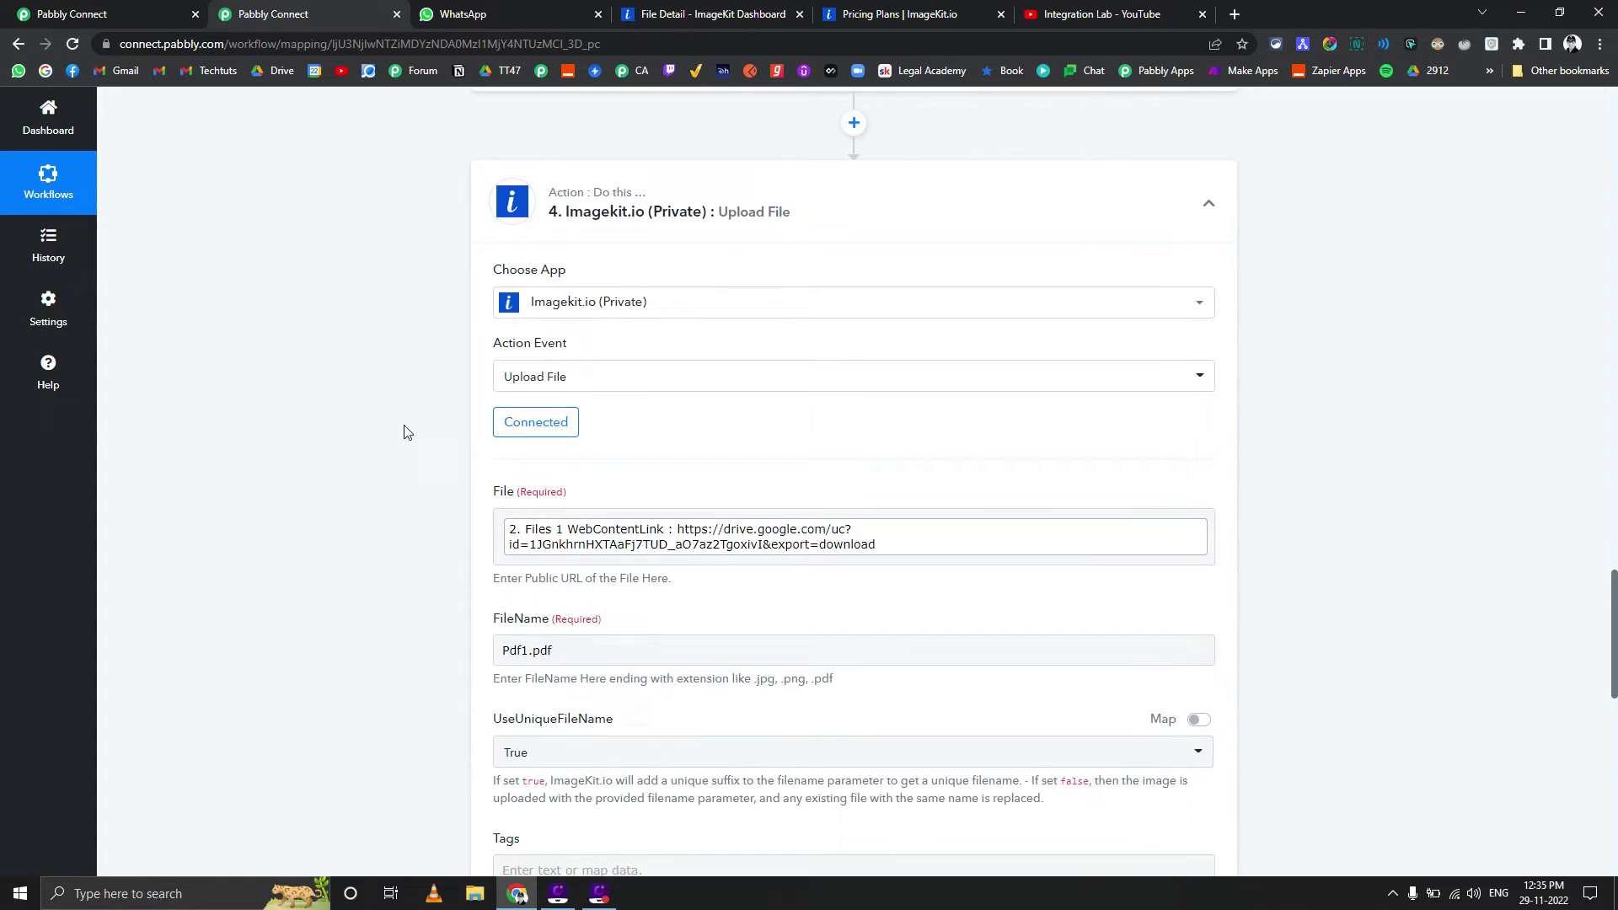
scroll(472, 503, "down", 5)
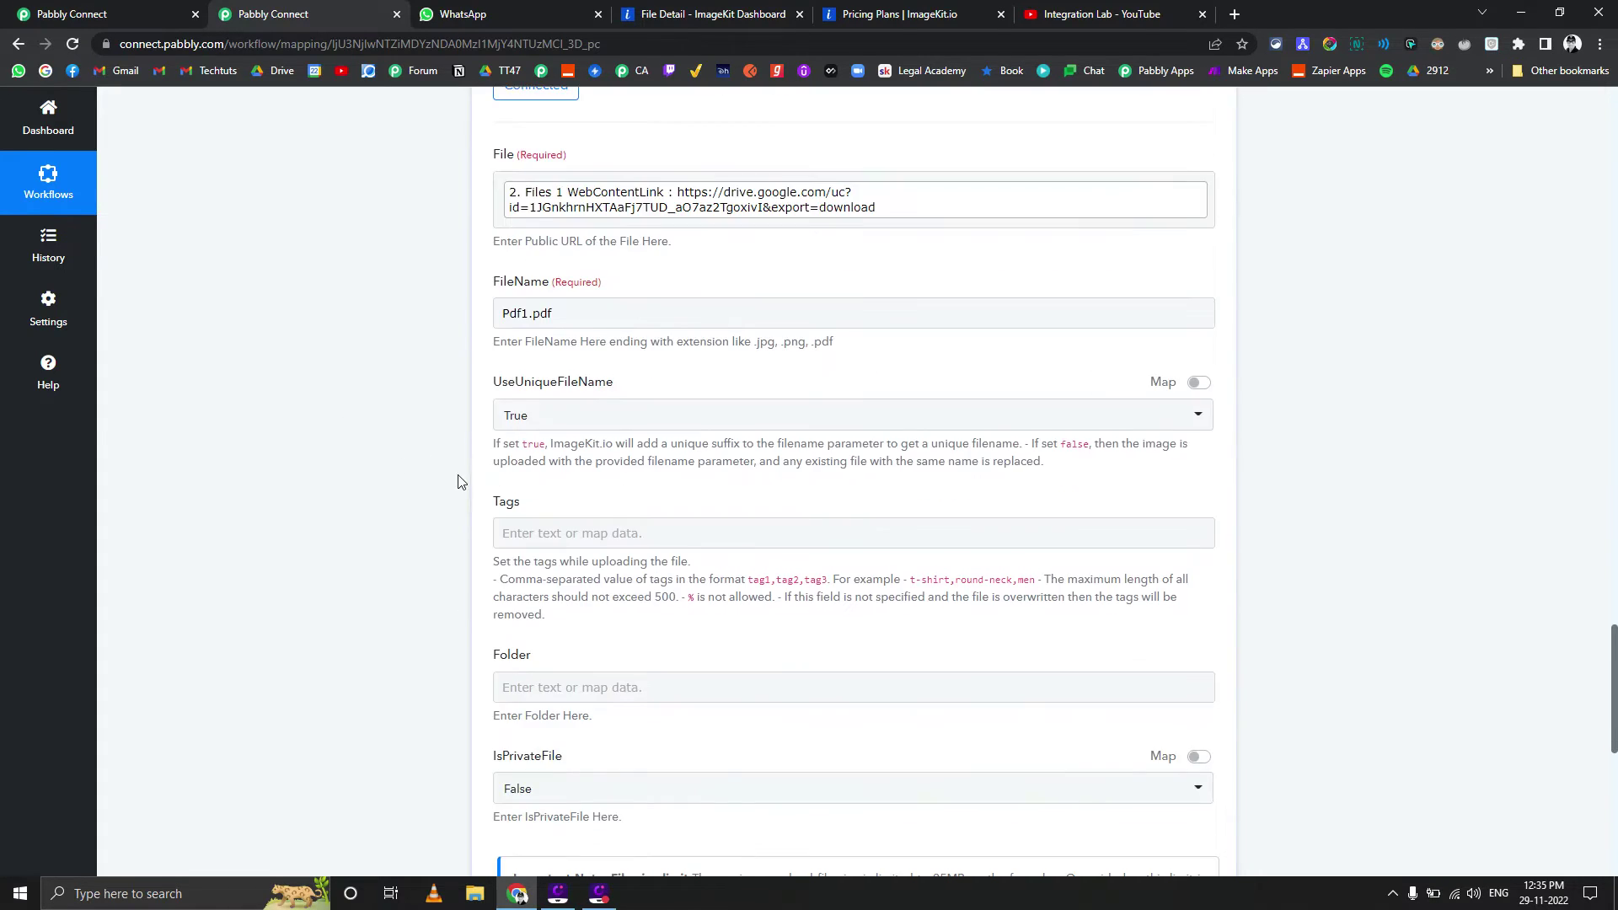
Reveal and copy the full ik.imagekit.io/techtuts Url of Pdf1_mRACCldpT.pdf, verifying it opens
left_click(525, 556)
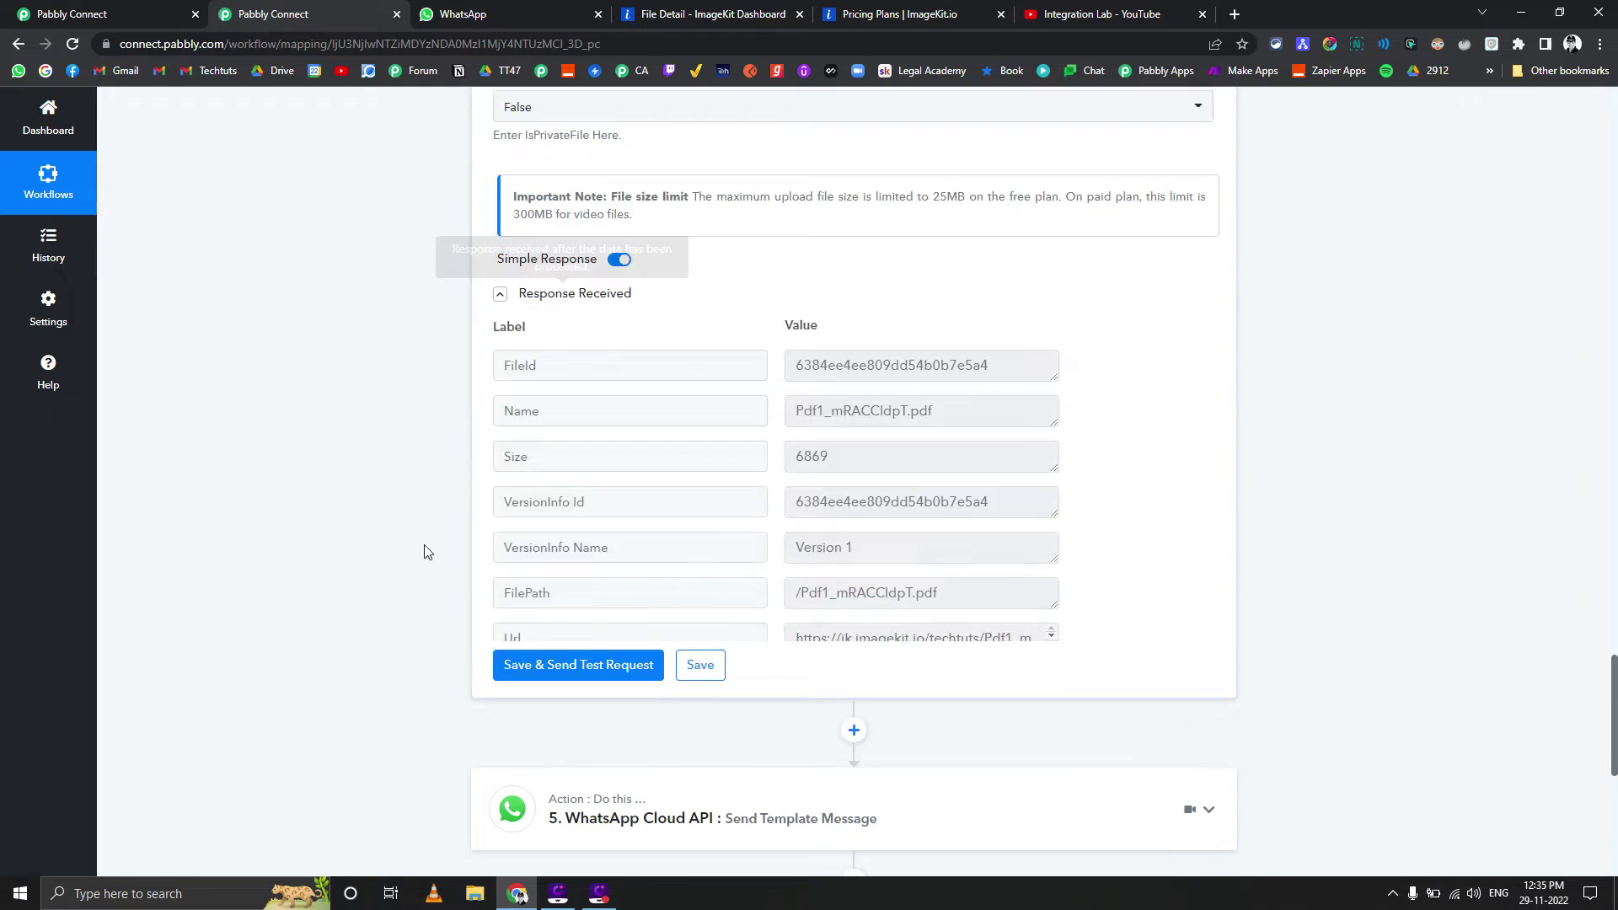
scroll(1077, 362, "down", 4)
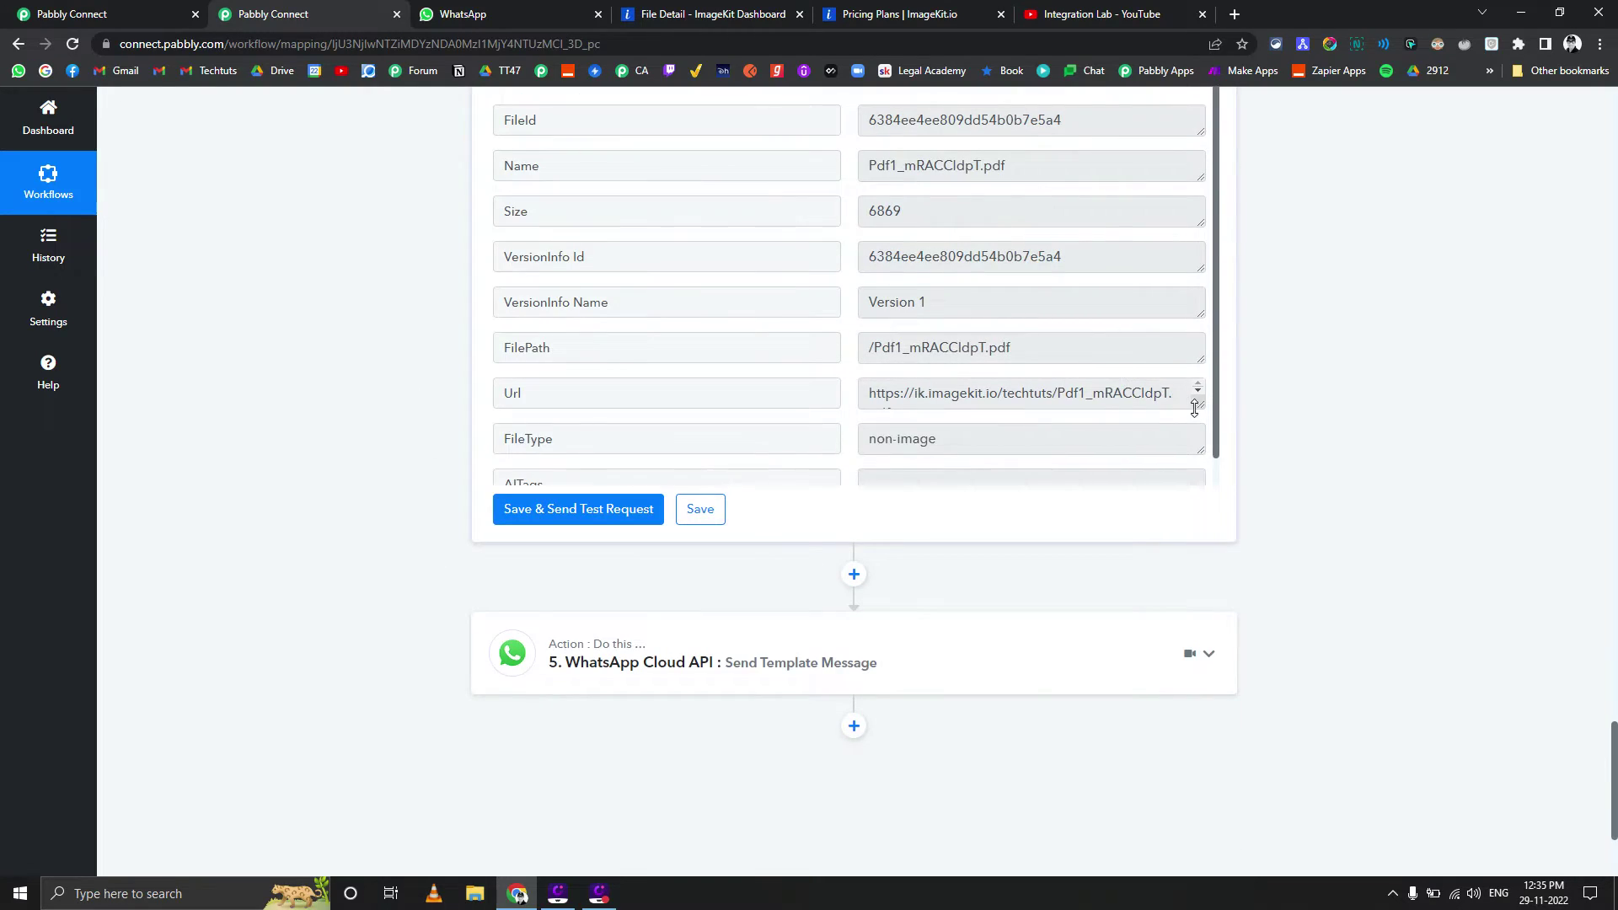
left_click_drag(1199, 407, 1199, 461)
left_click(1098, 396)
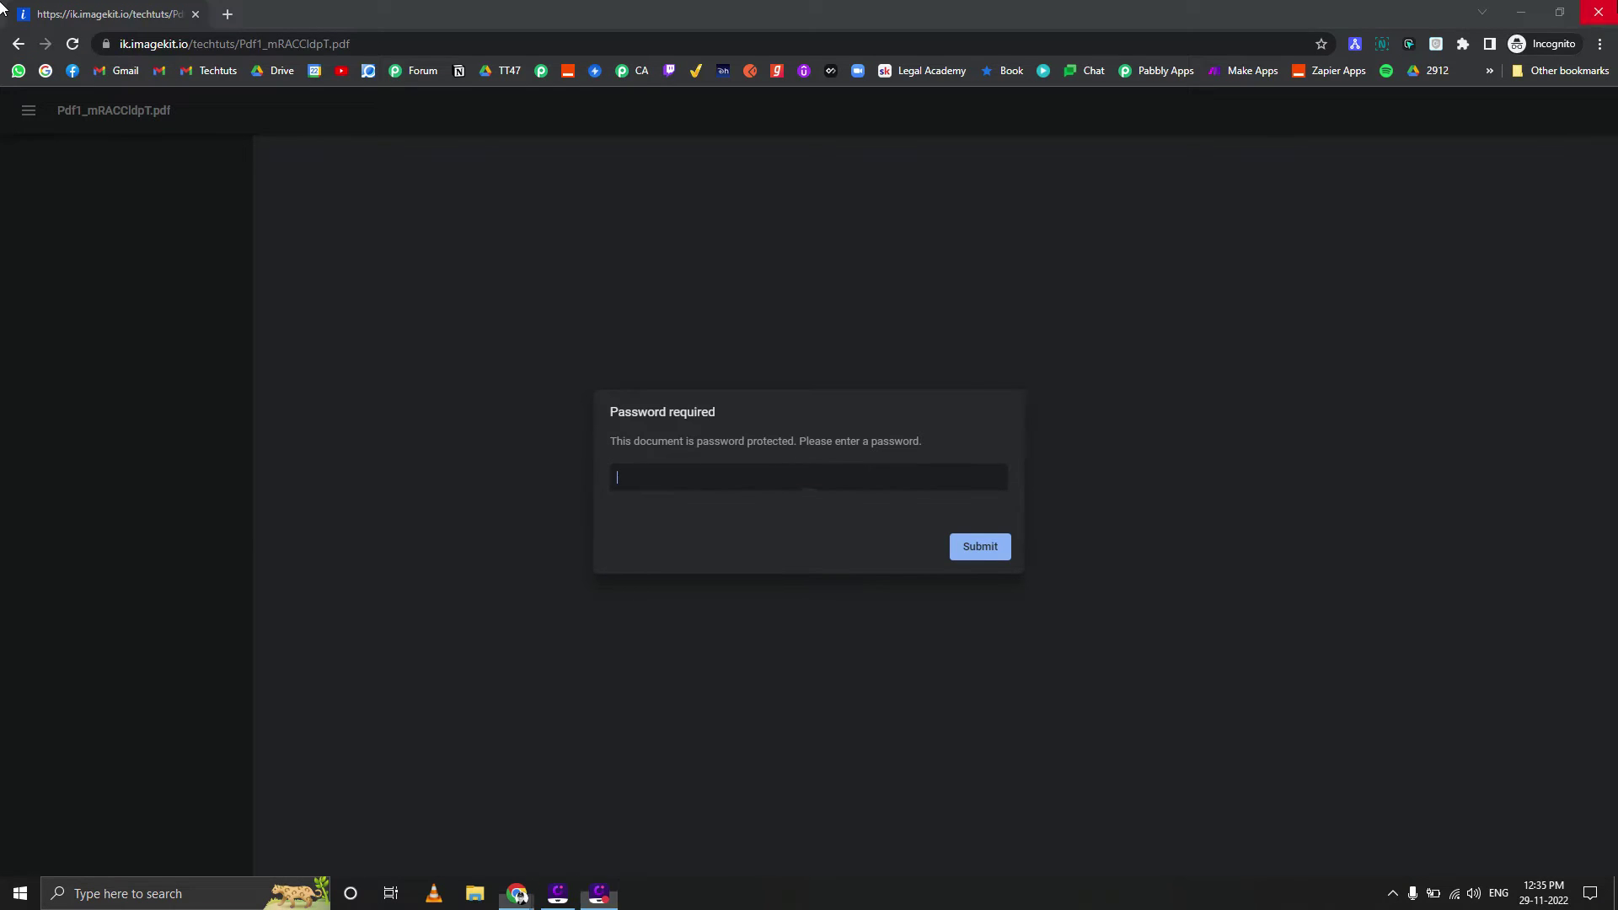
key("alt+Tab")
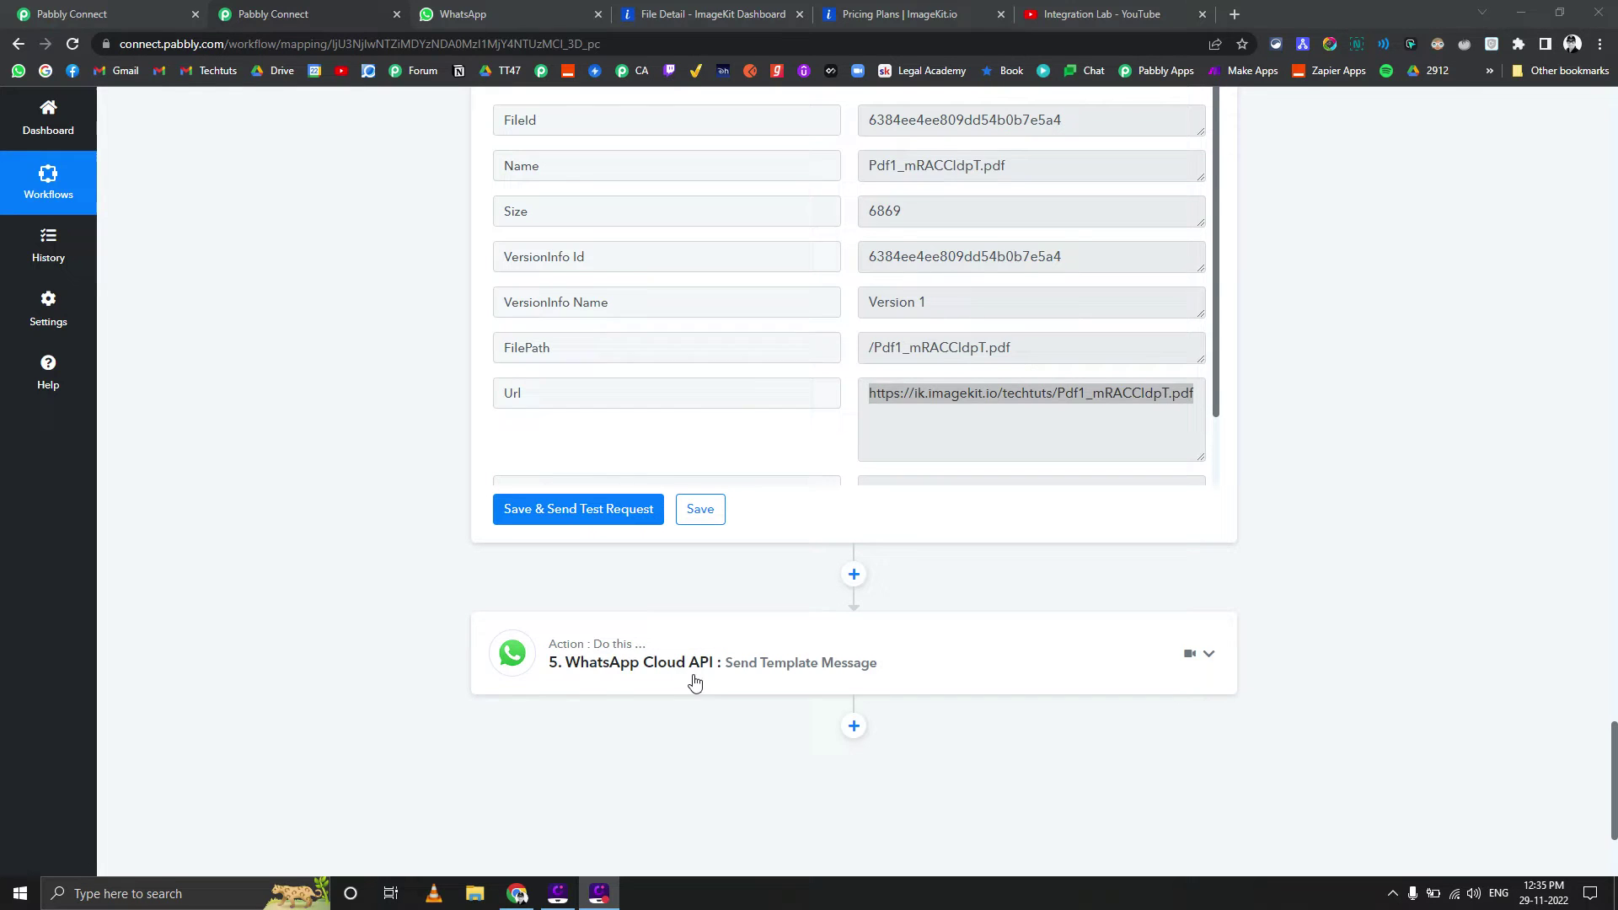
Check the WhatsApp Cloud API step's Body and Header Document URL mappings, then save and send a test
left_click(694, 675)
scroll(253, 540, "down", 5)
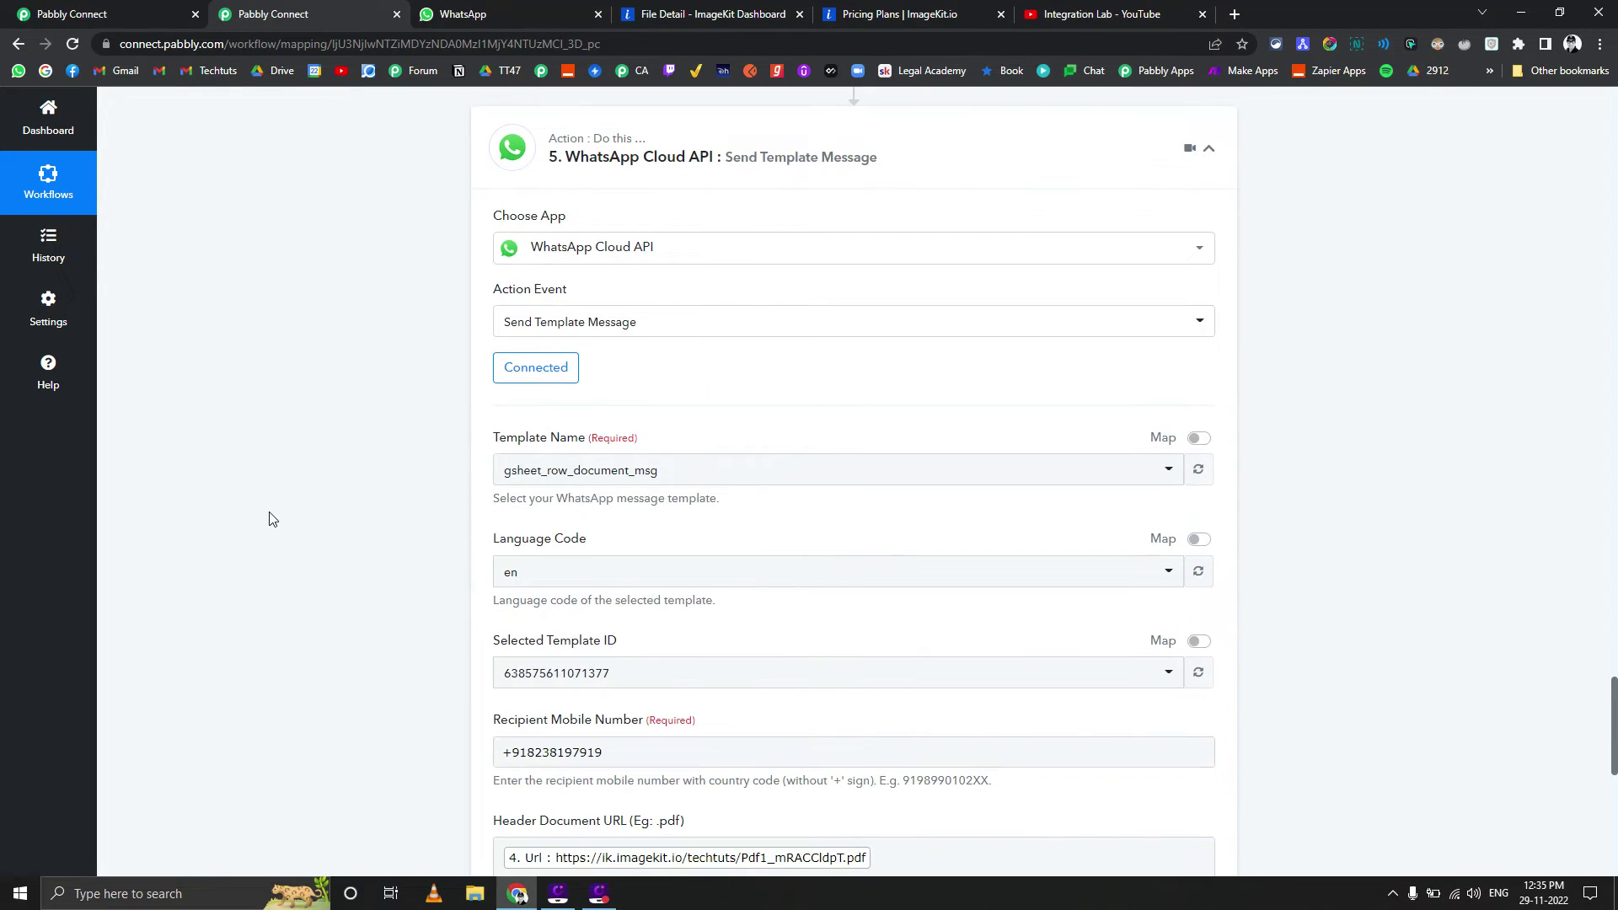
scroll(270, 518, "down", 6)
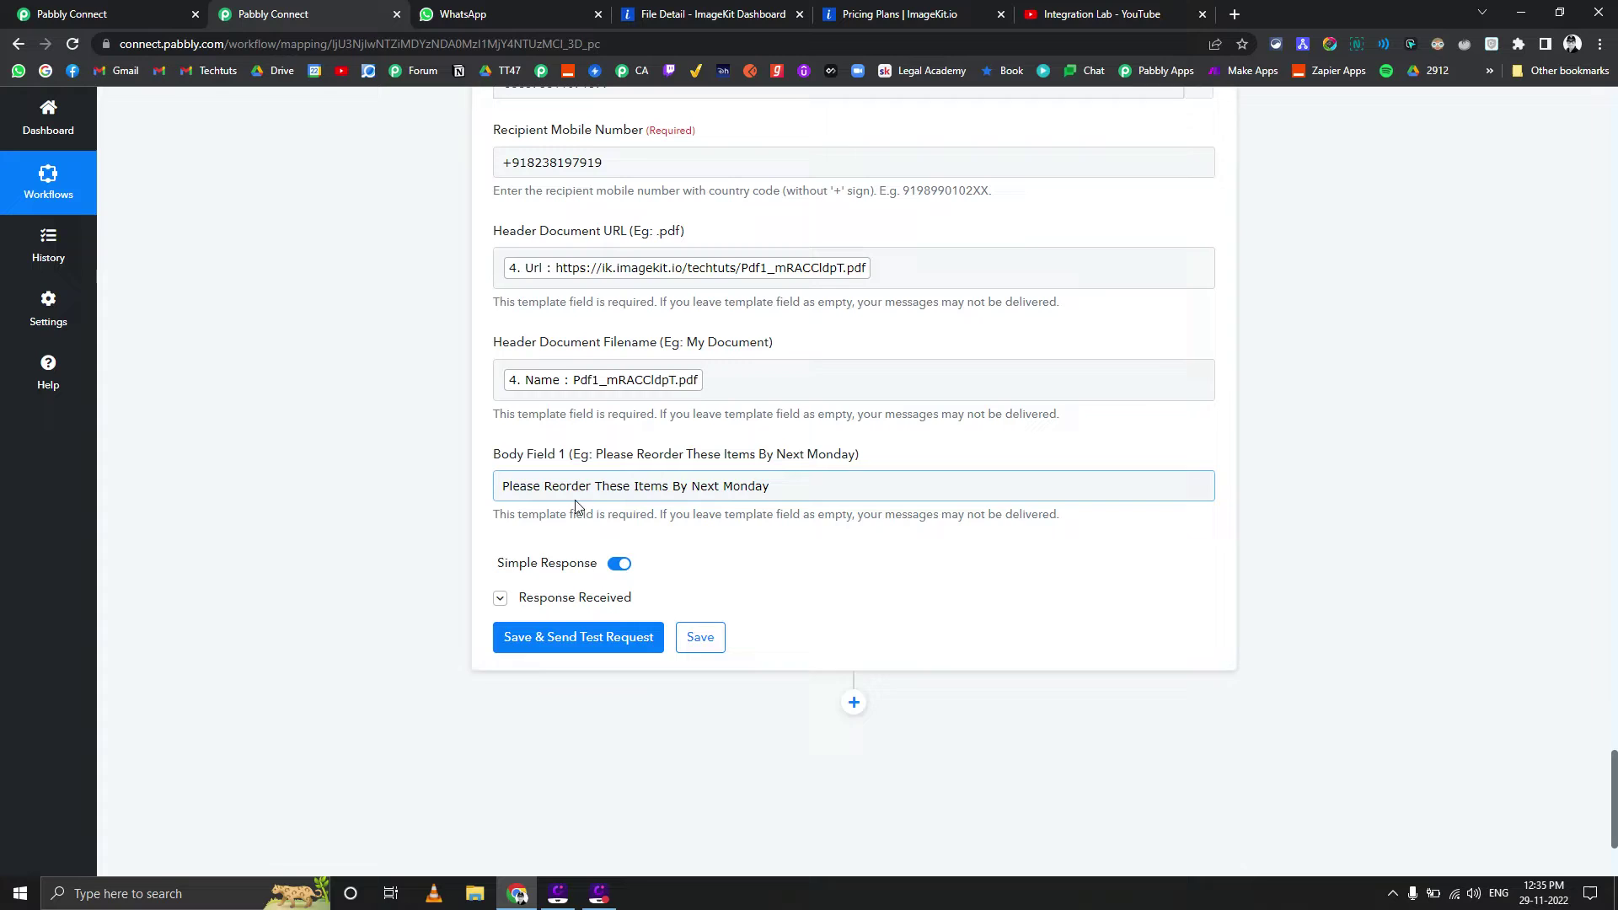
left_click(581, 498)
scroll(619, 480, "up", 1)
left_click(733, 428)
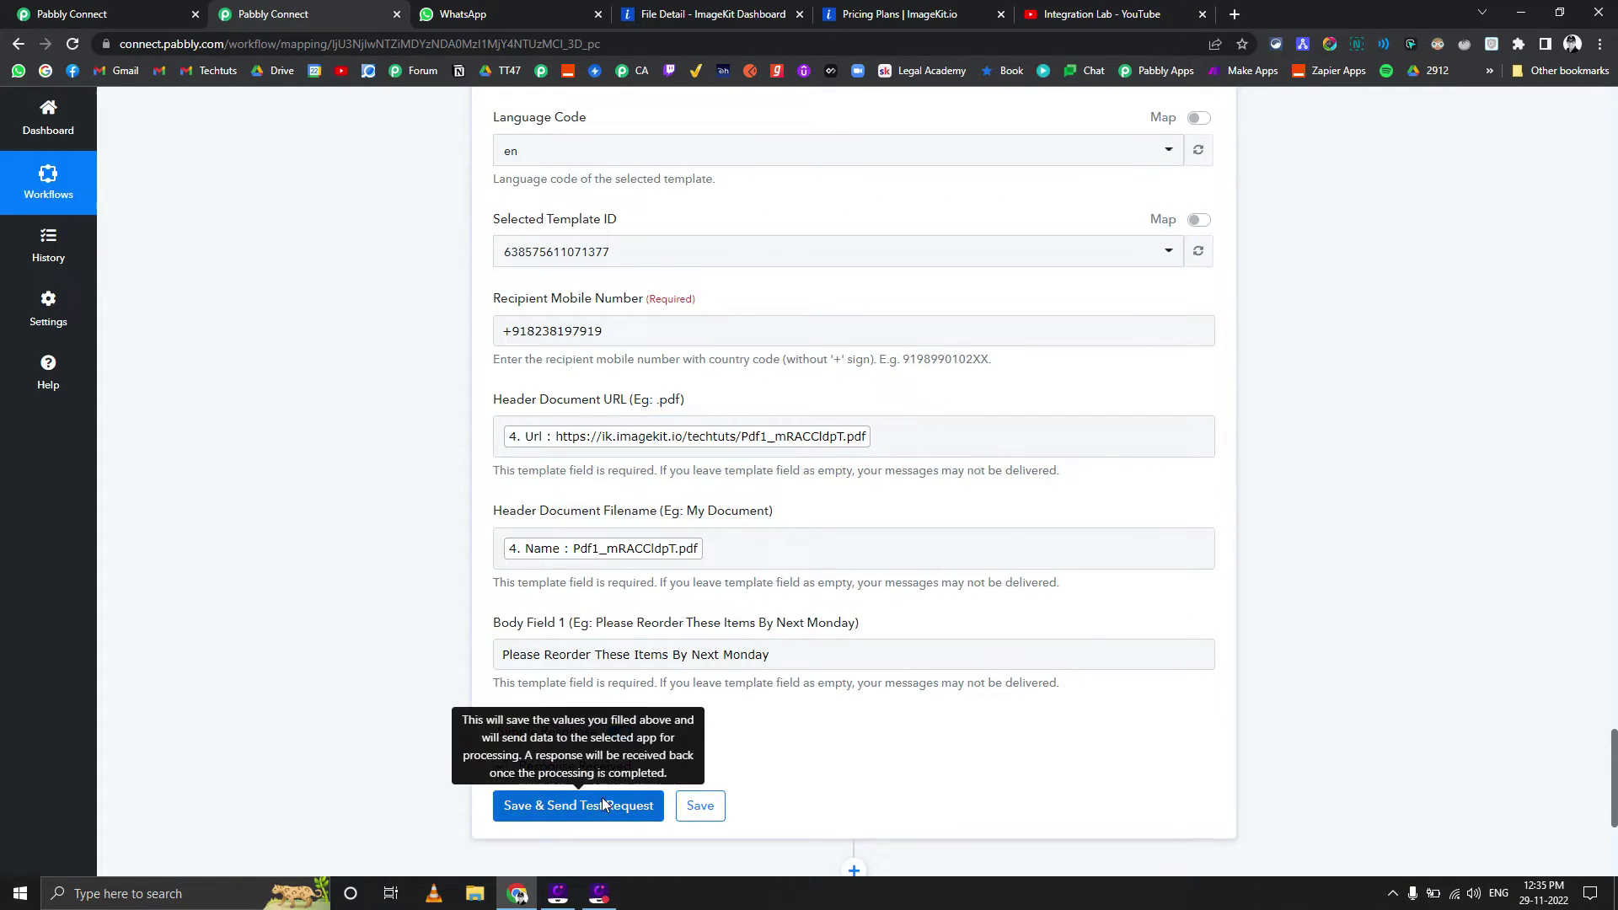
left_click(556, 811)
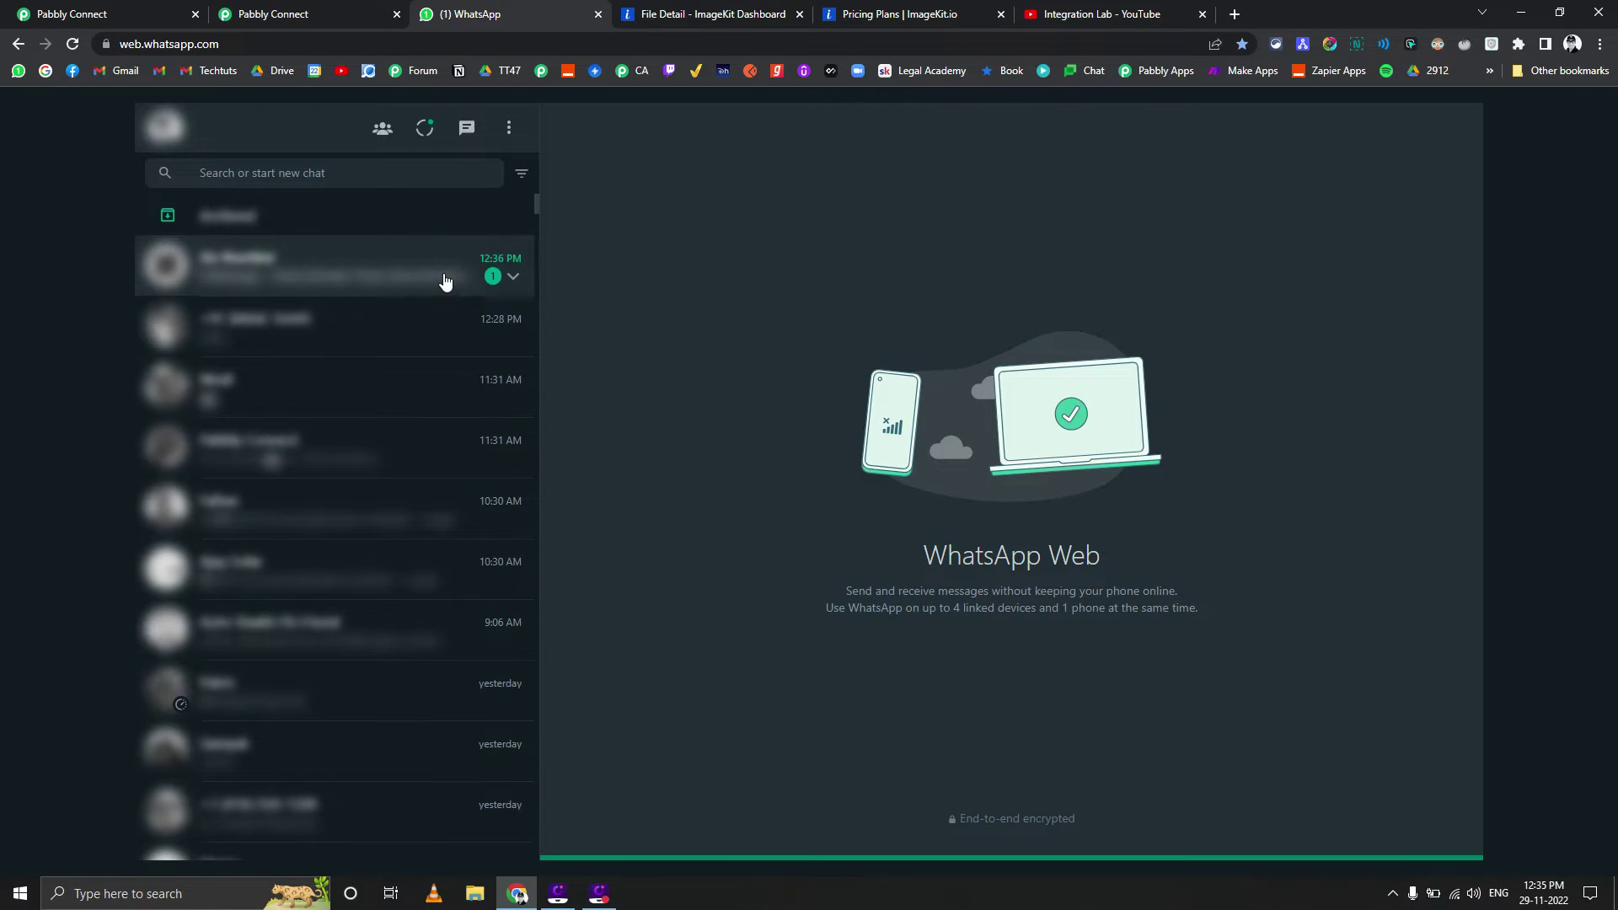
Download Pdf1_mRACCldpT.pdf from the new WhatsApp chat into Downloads, replacing the old copy, and open it
left_click(494, 274)
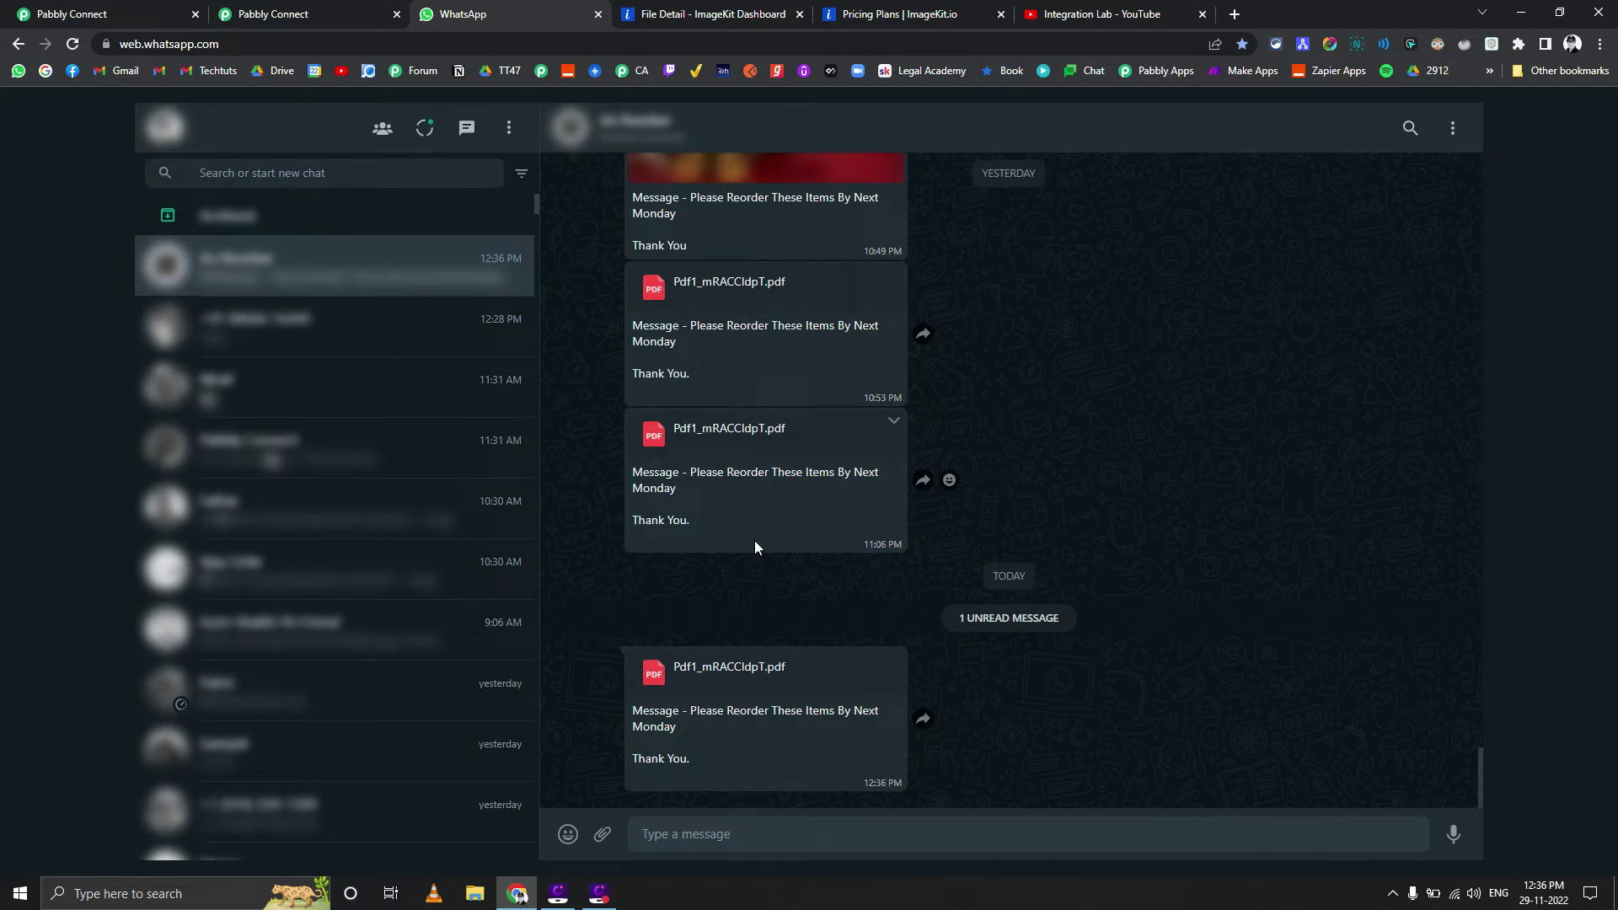
left_click(725, 671)
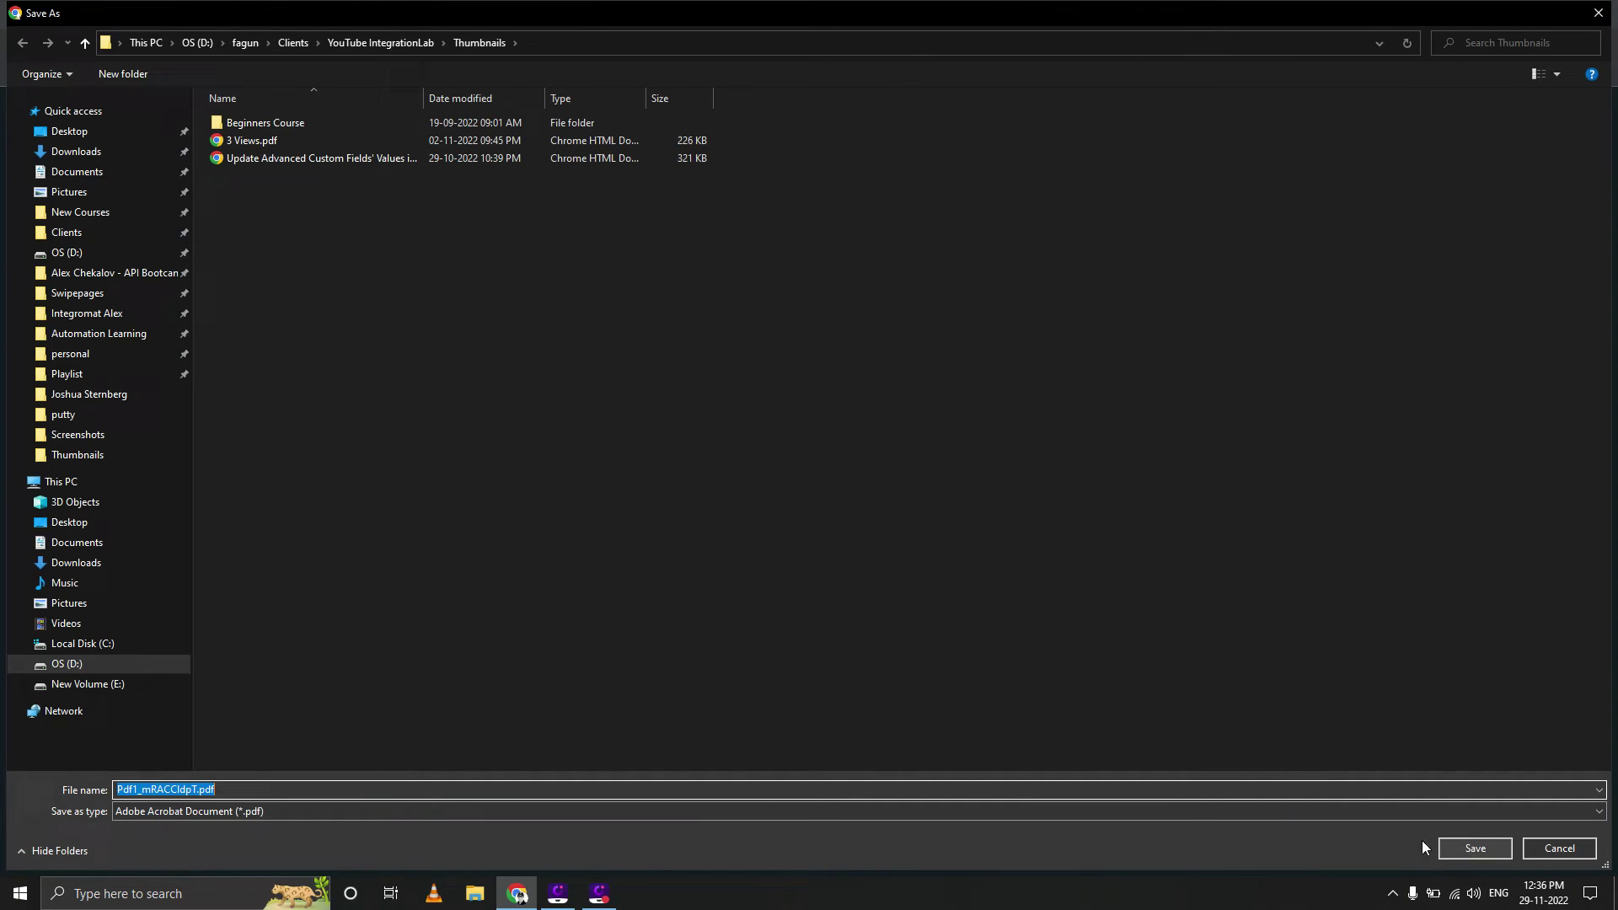
left_click(88, 139)
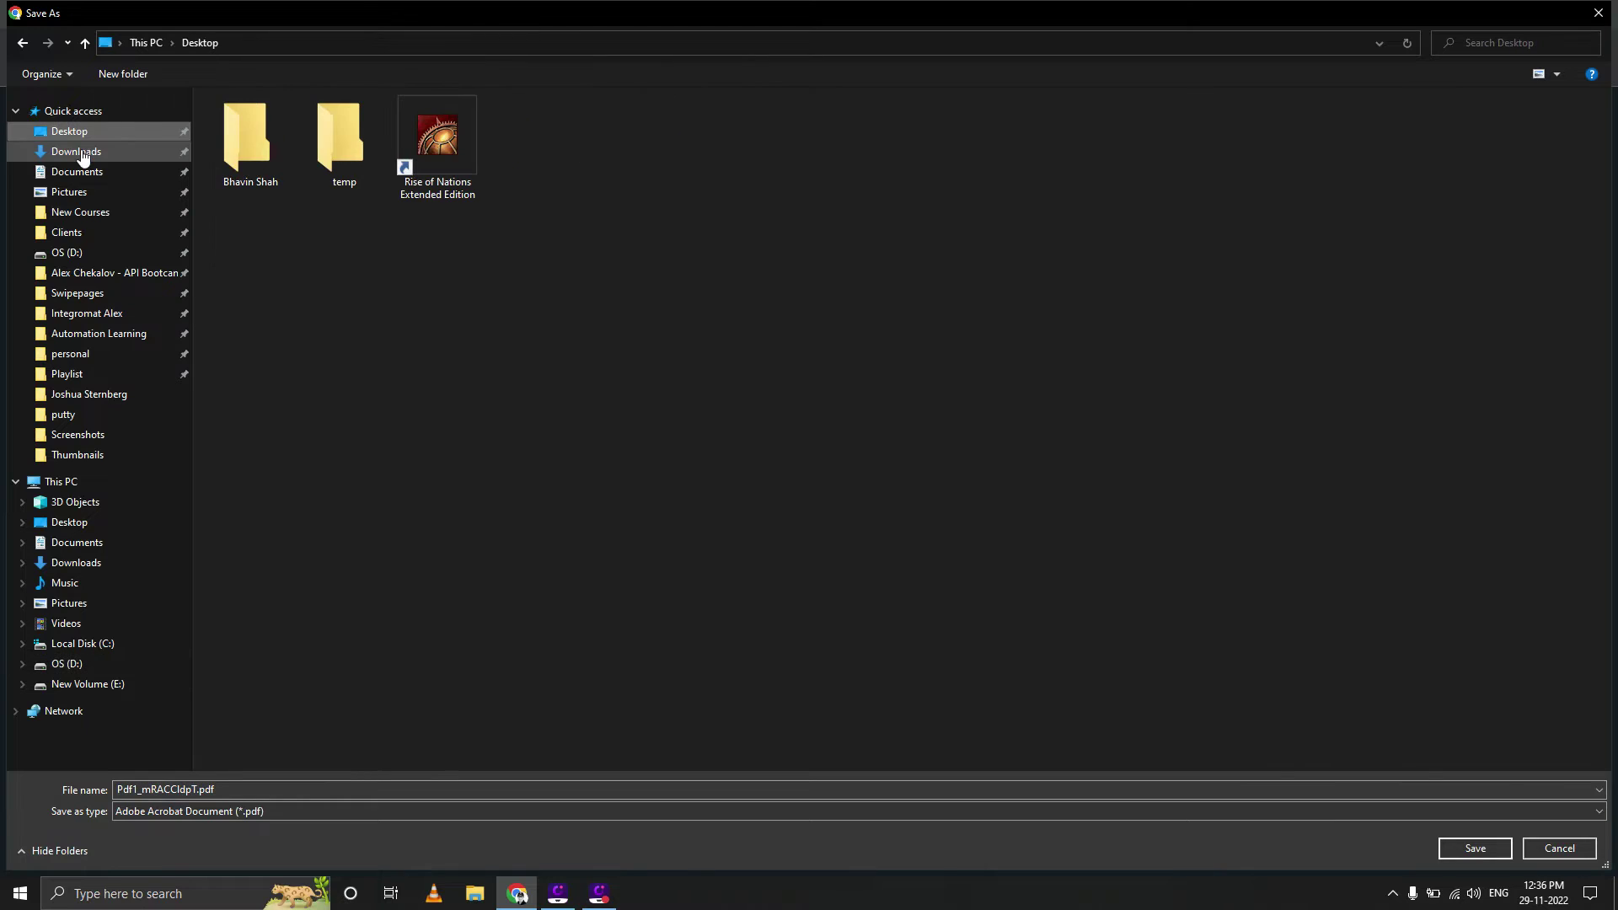
left_click(84, 150)
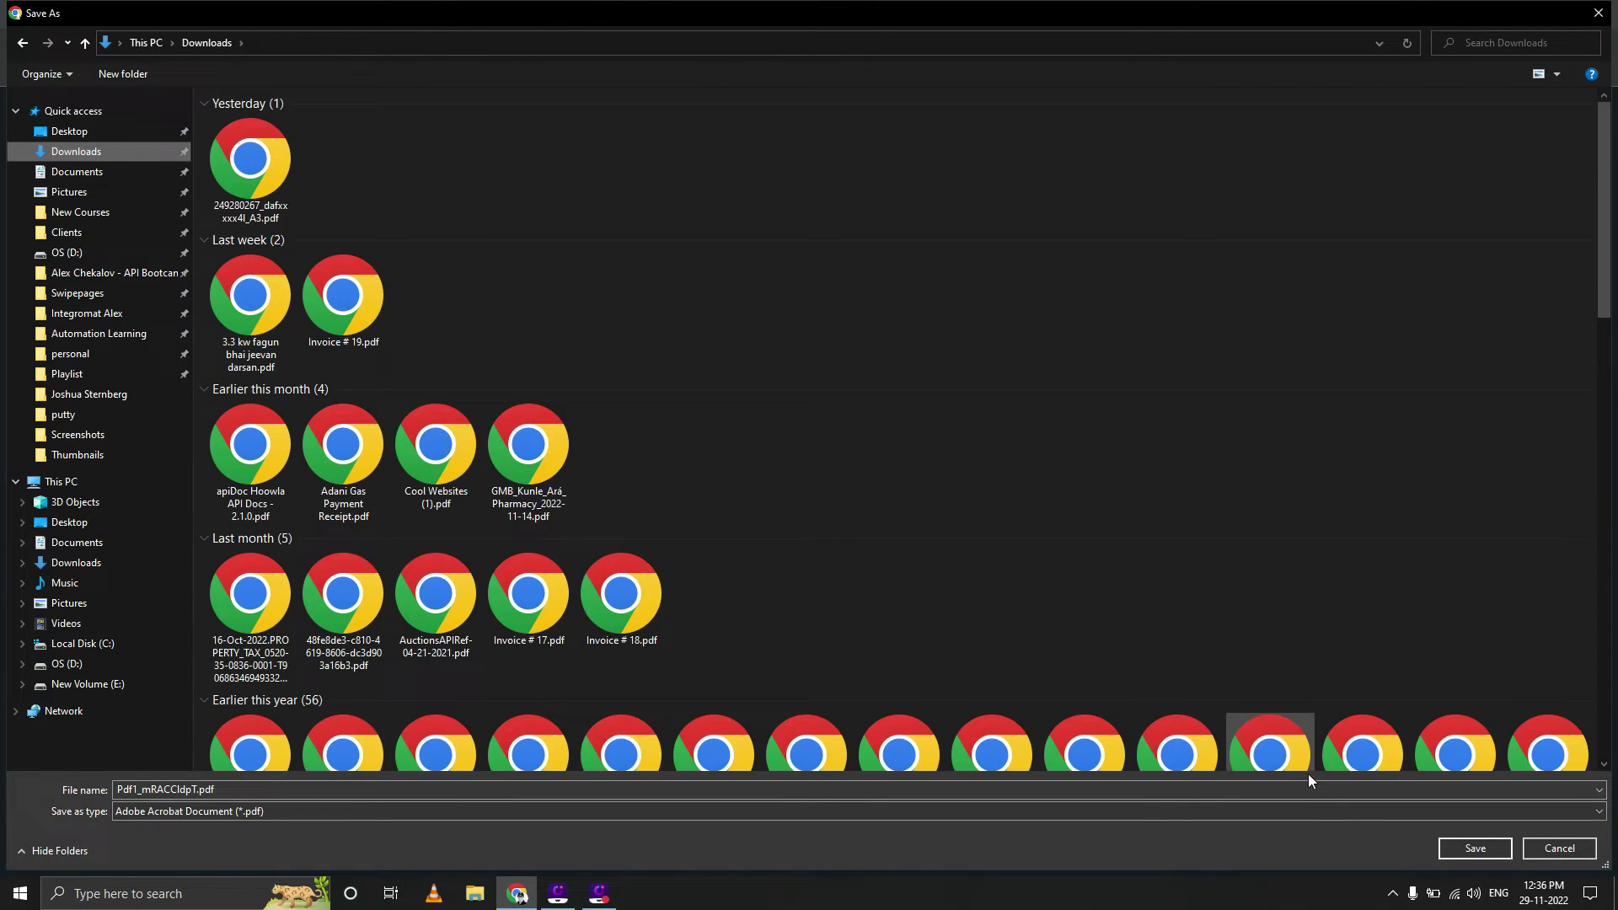
left_click(1475, 848)
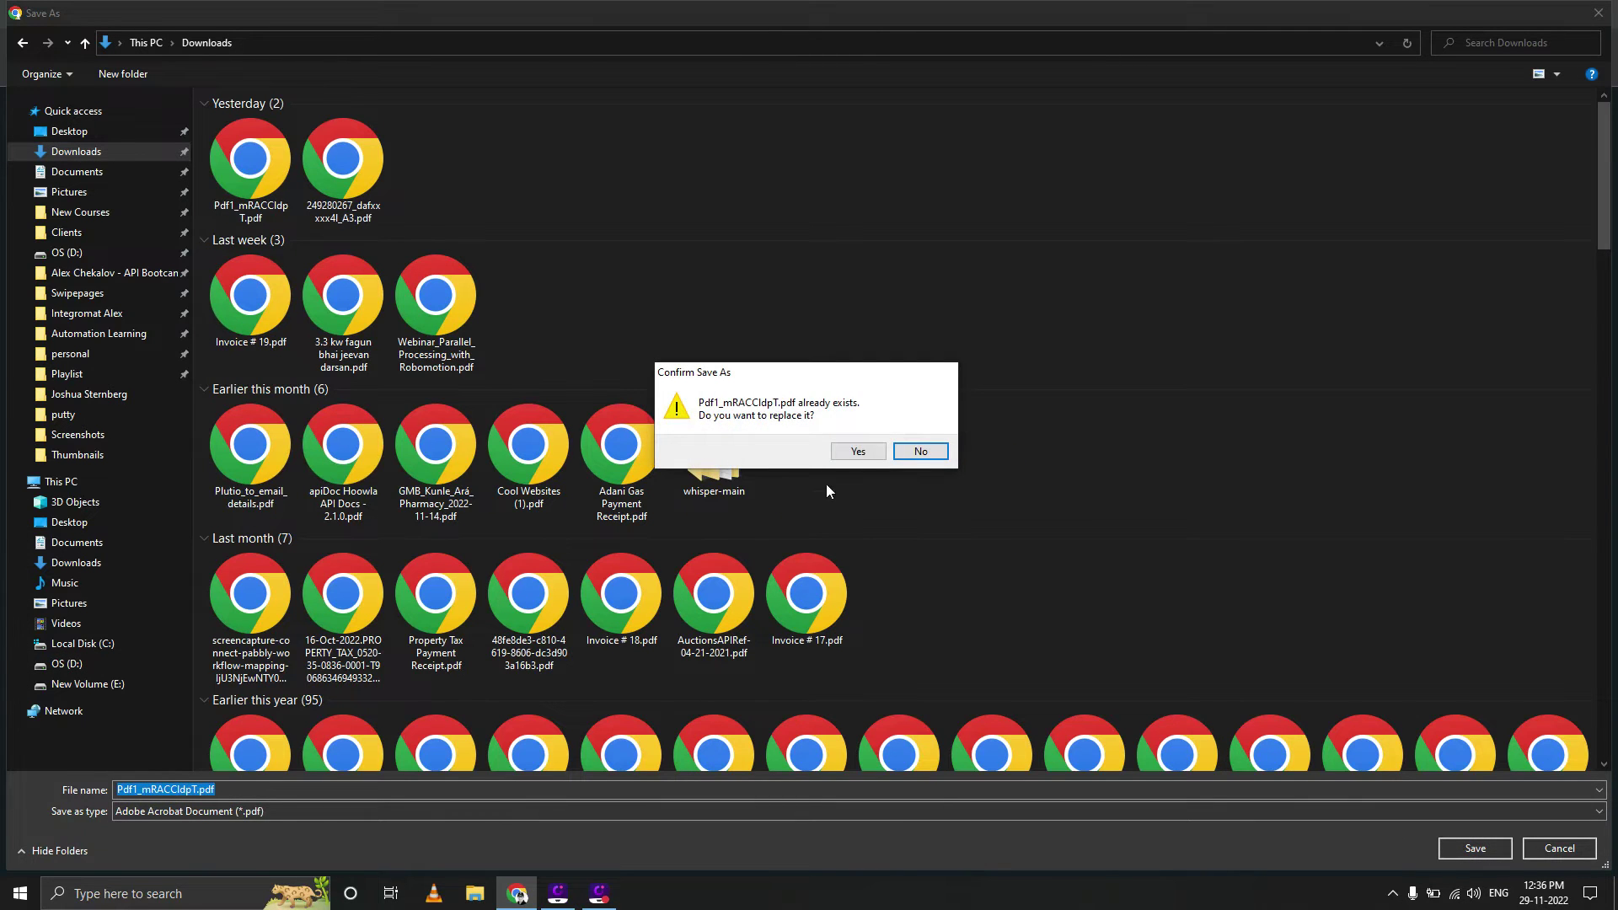
left_click(858, 451)
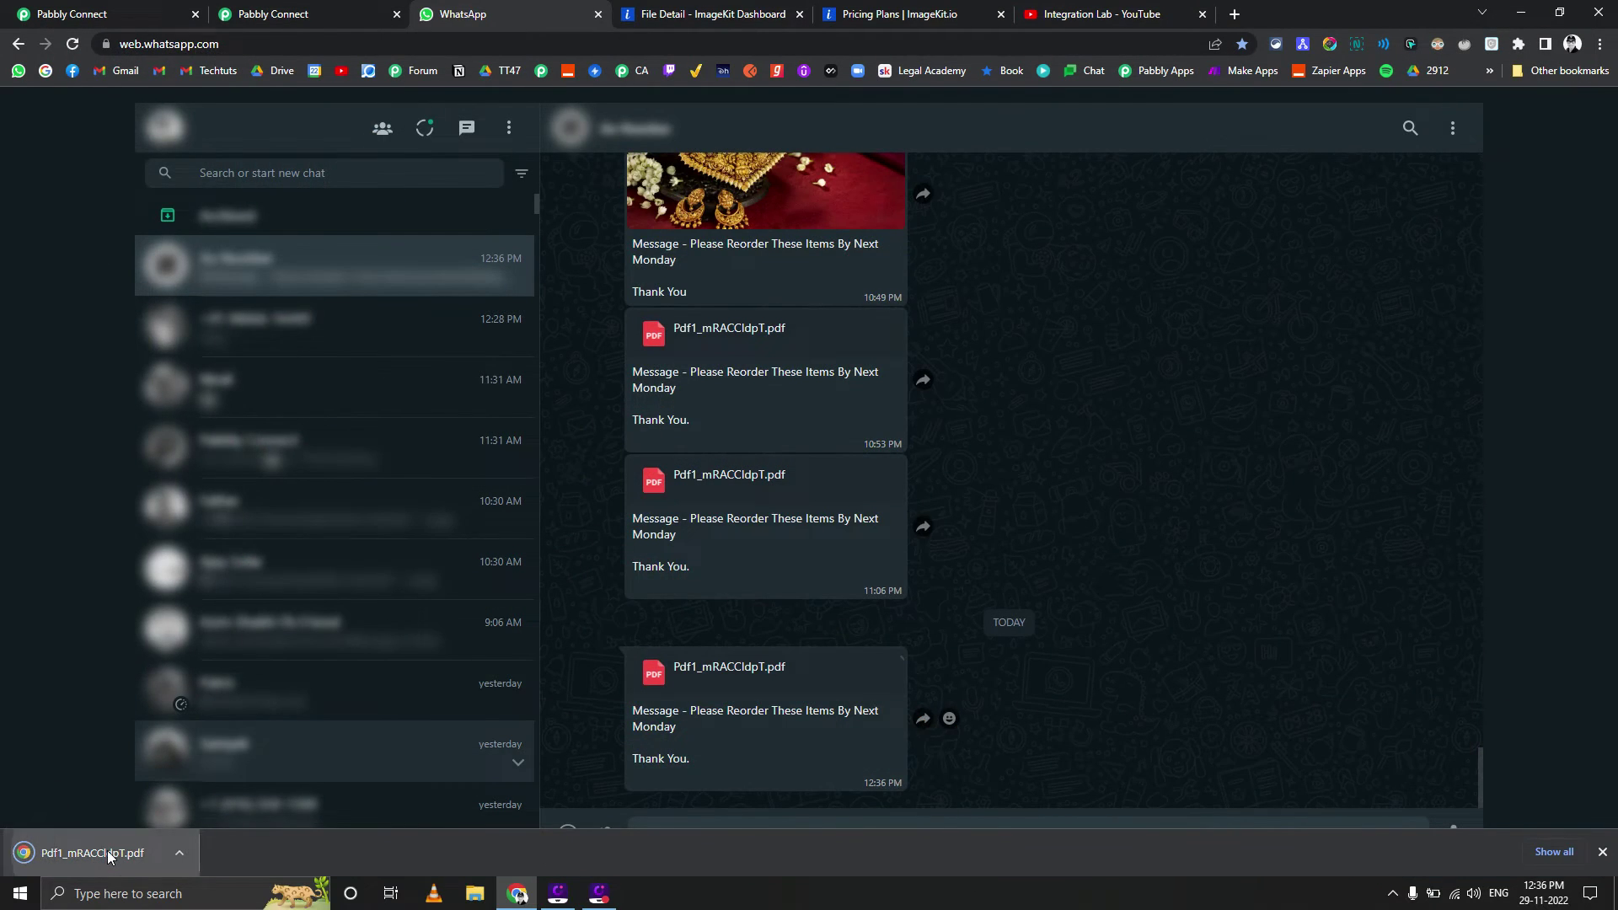
left_click(108, 852)
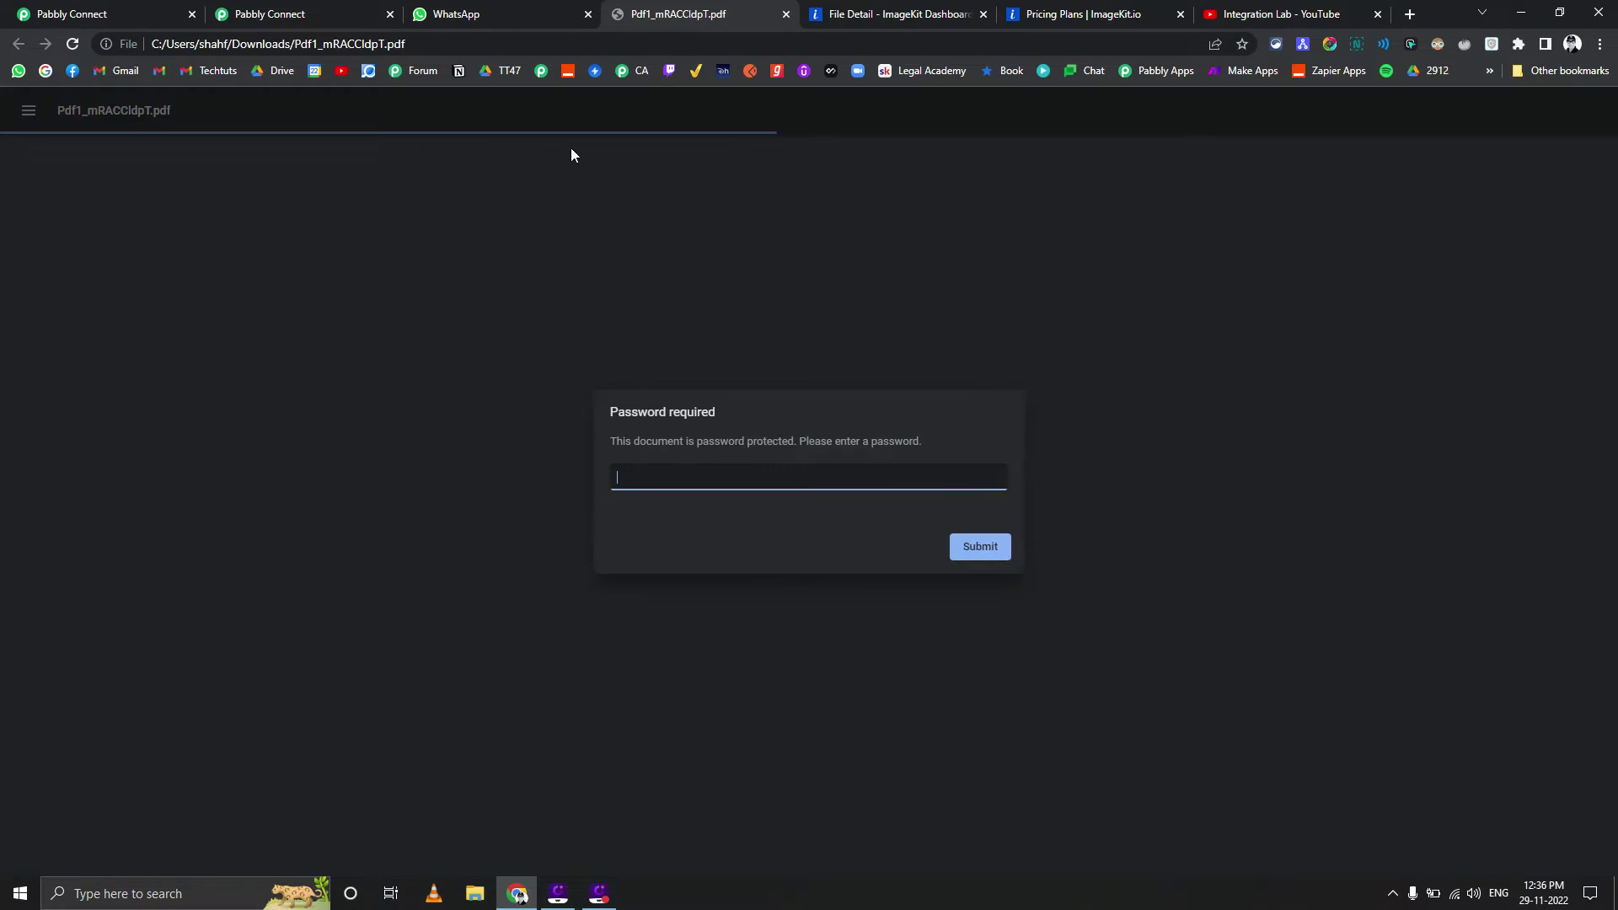
Close the downloaded PDF and return to the Pabbly Connect workflow
left_click(788, 15)
left_click(329, 8)
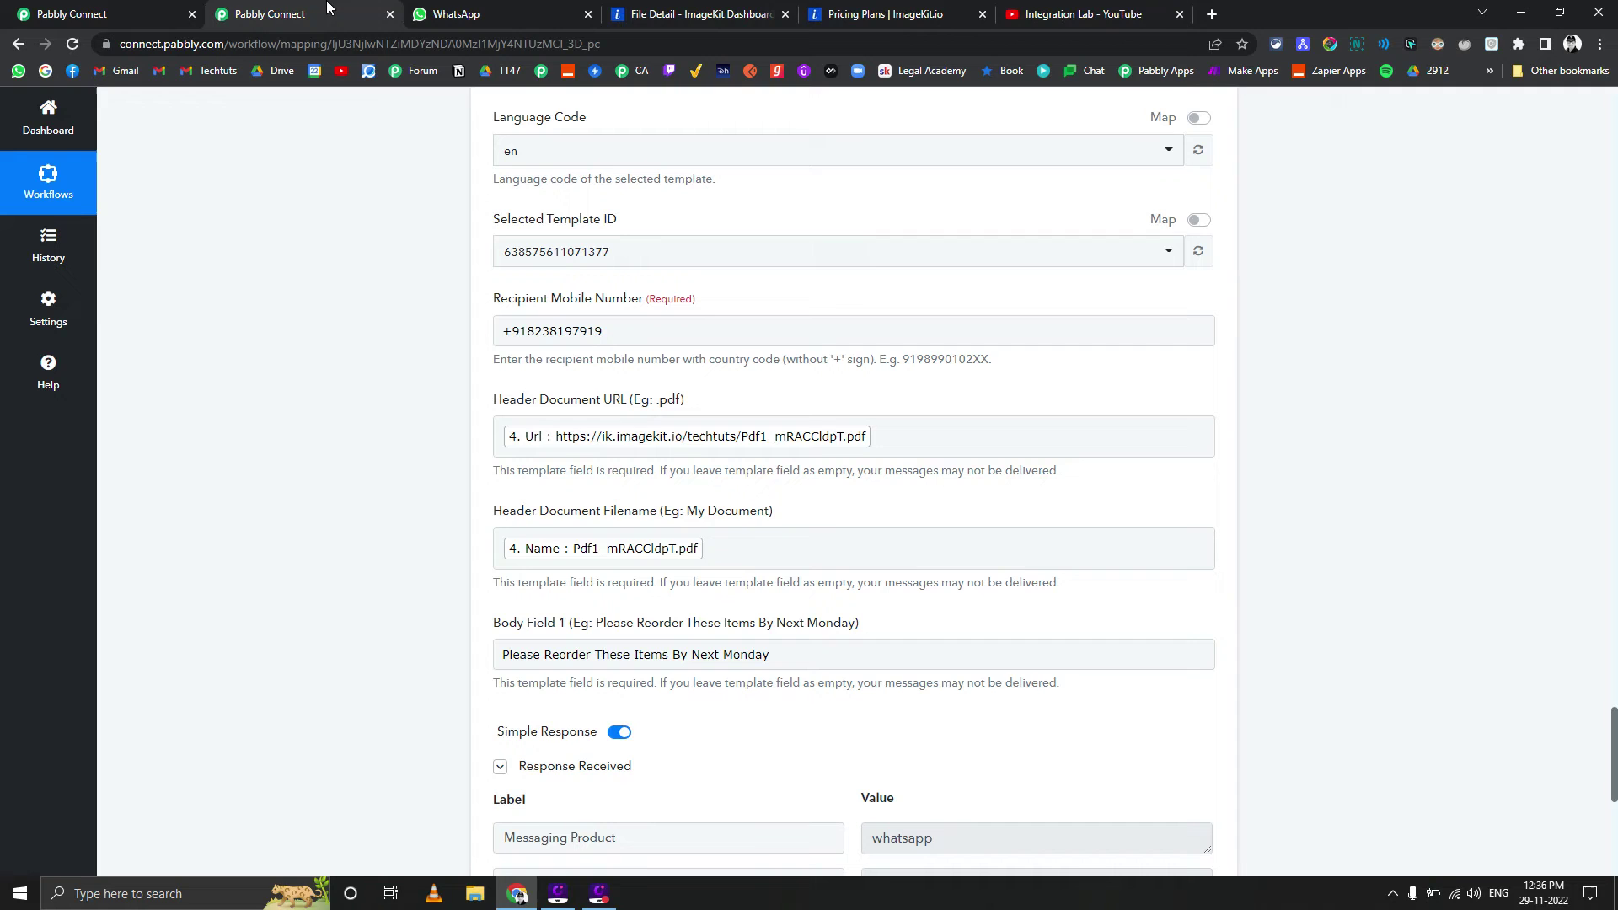
scroll(322, 423, "up", 20)
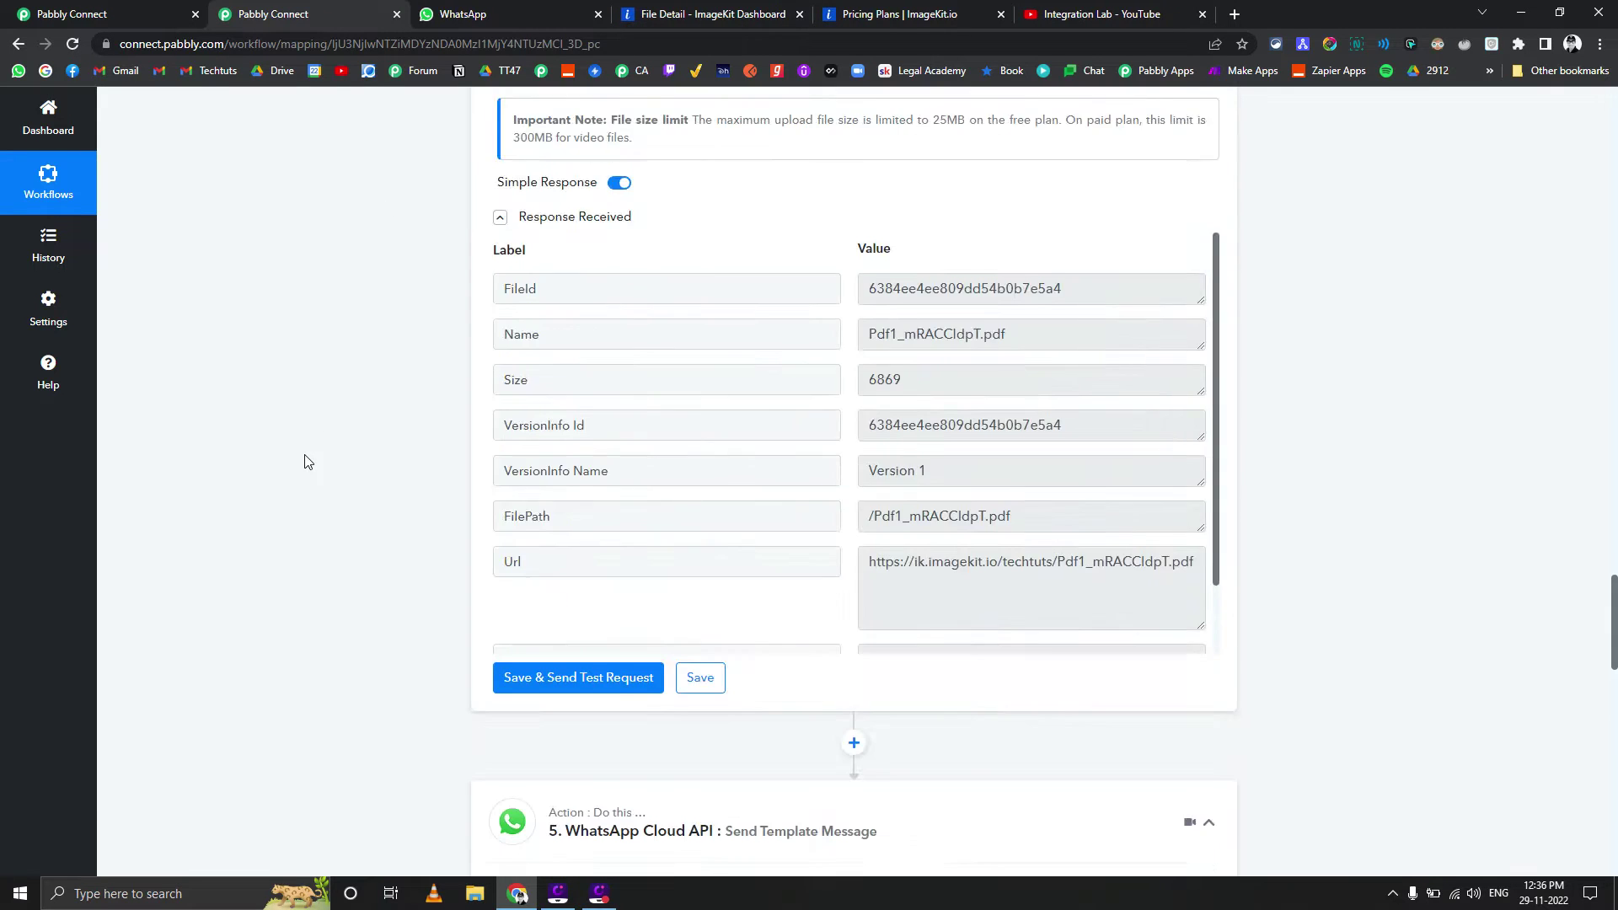
scroll(285, 393, "up", 15)
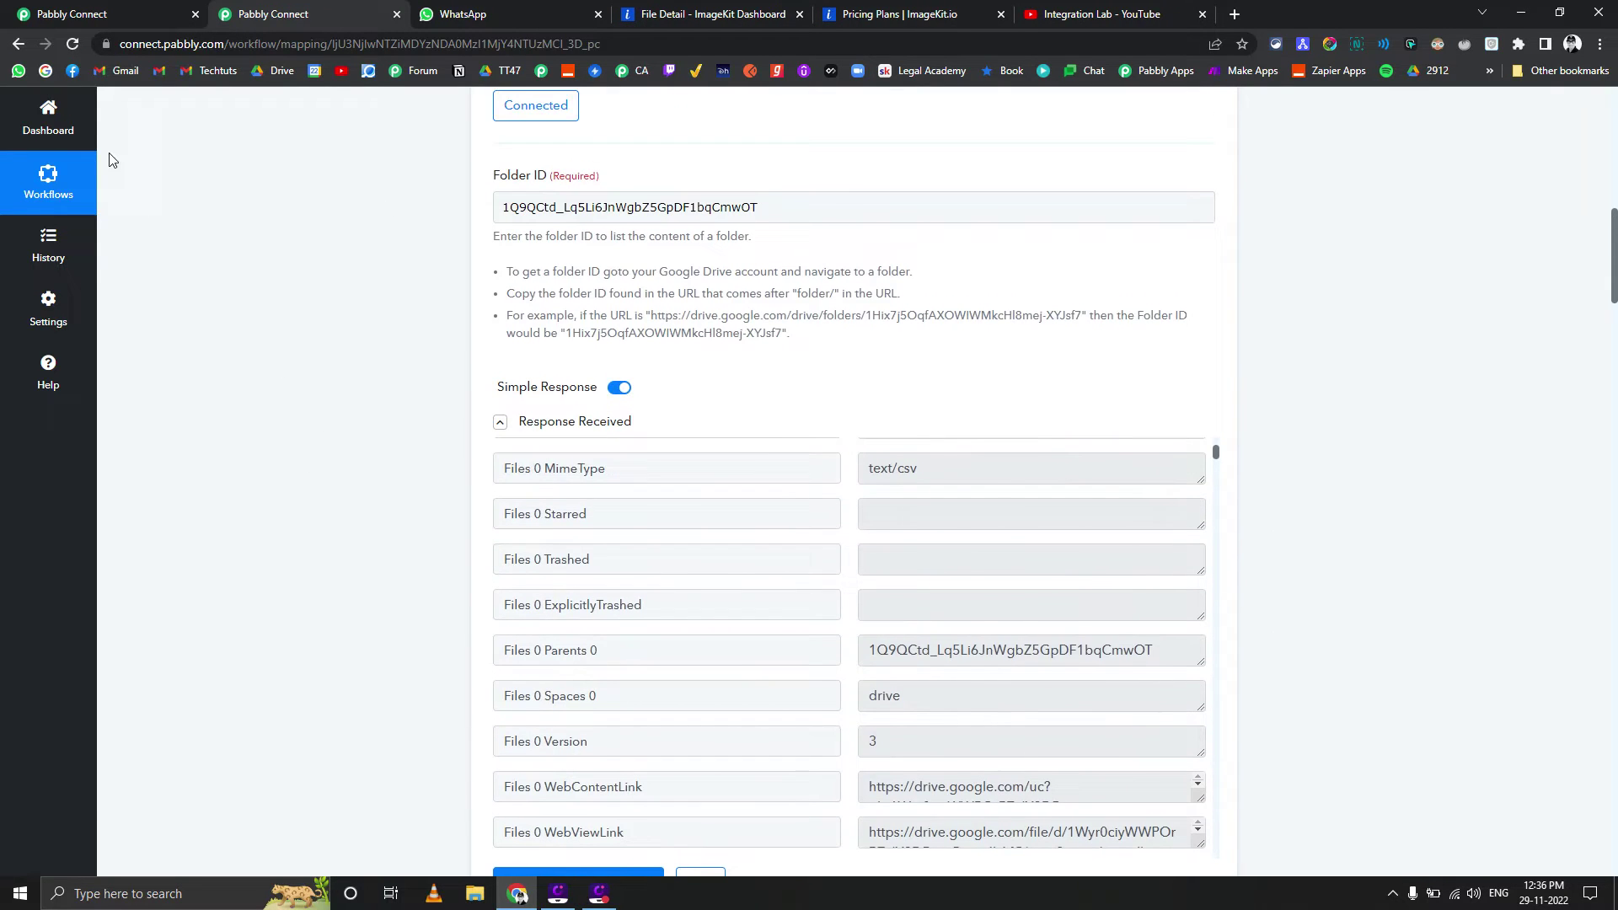
In the ImageKit workflow, review the List and Search Files step's test response, then collapse it
left_click(83, 22)
scroll(433, 607, "down", 5)
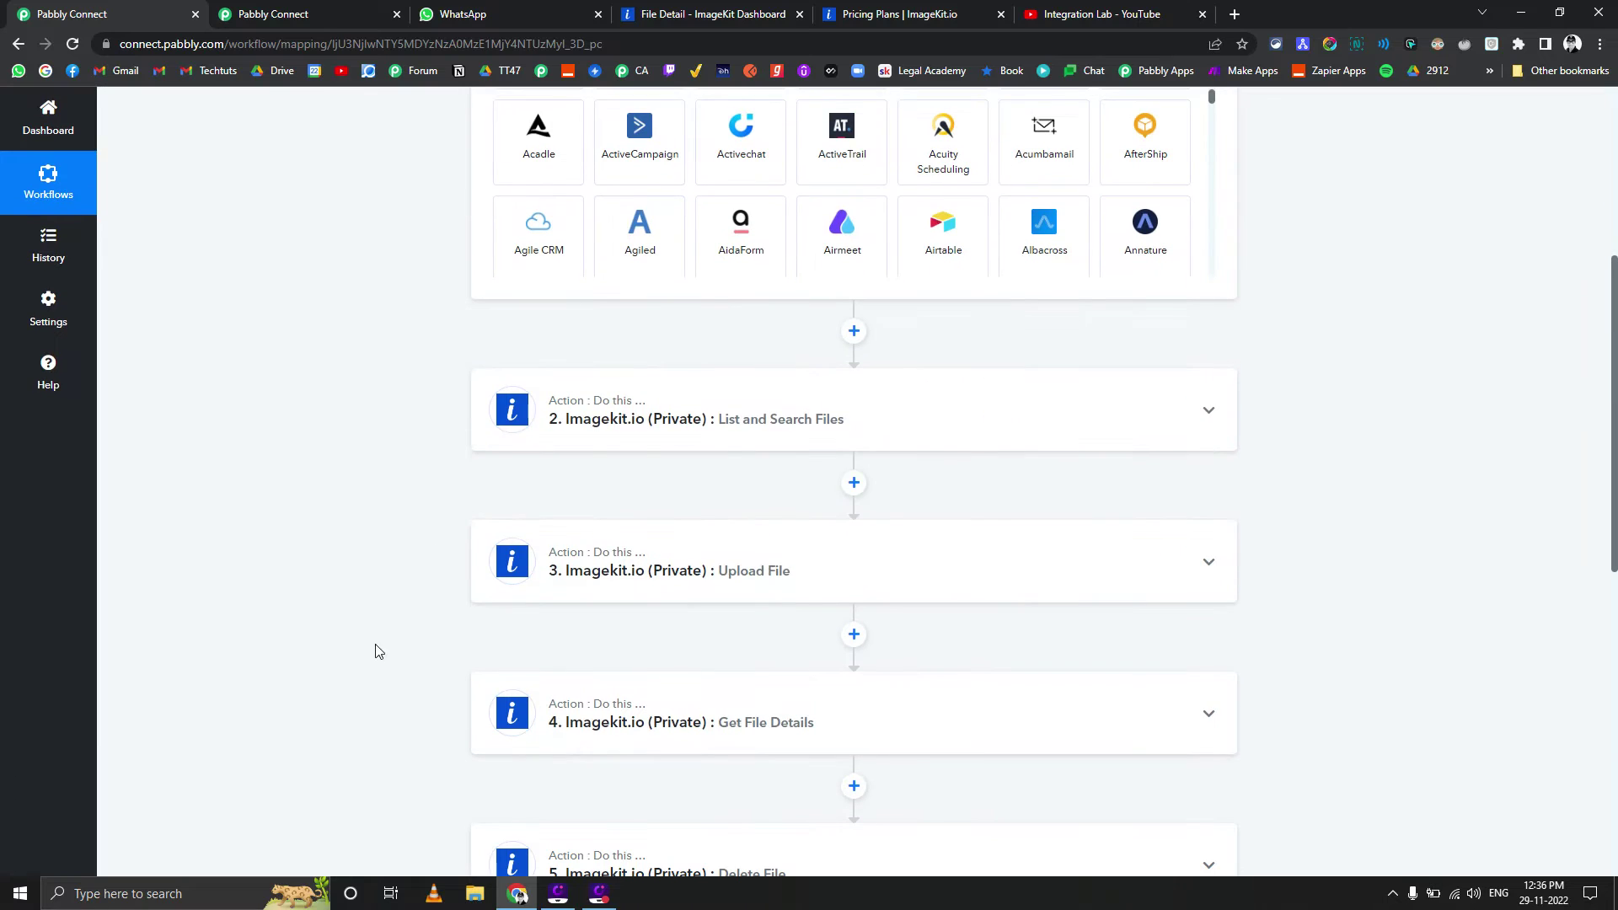
left_click(707, 398)
scroll(412, 542, "down", 1)
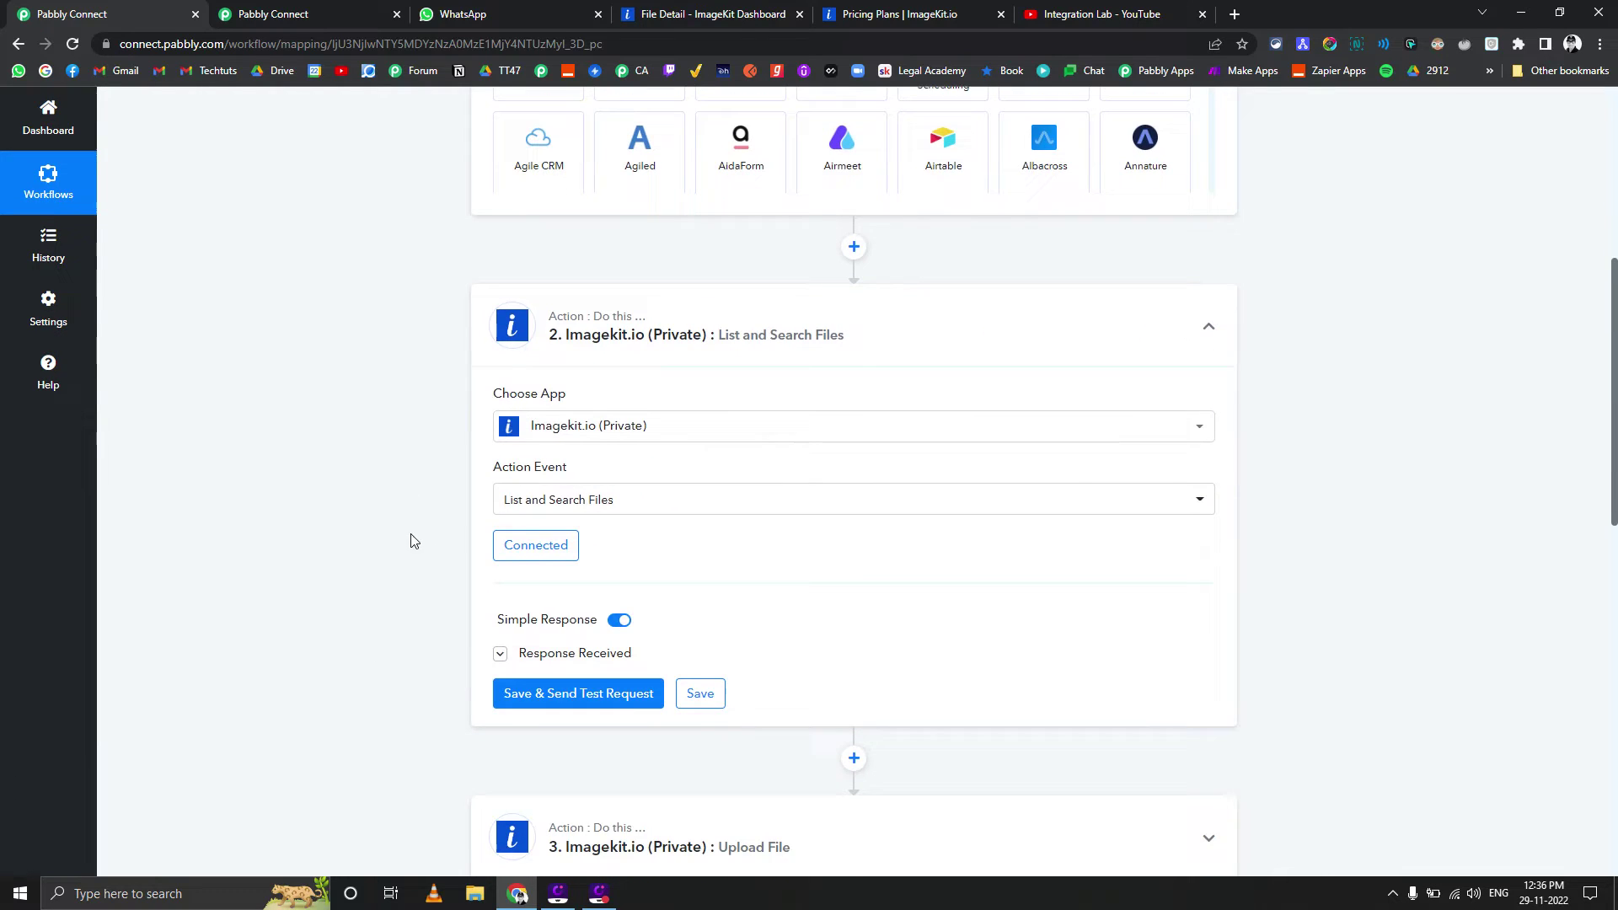
left_click(499, 653)
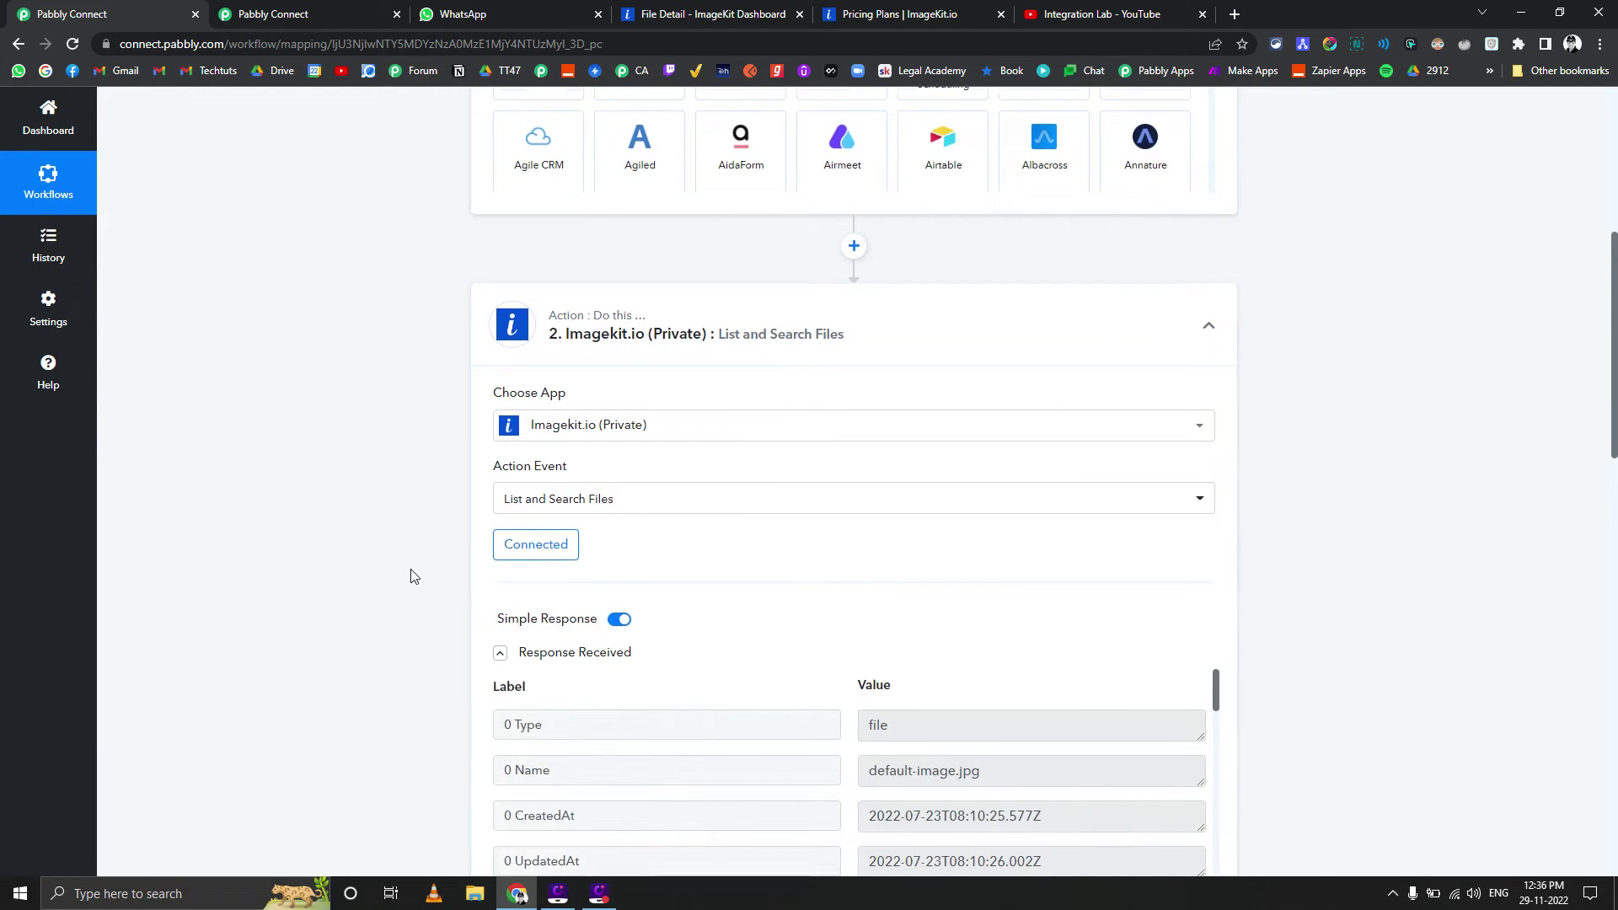
scroll(412, 576, "down", 3)
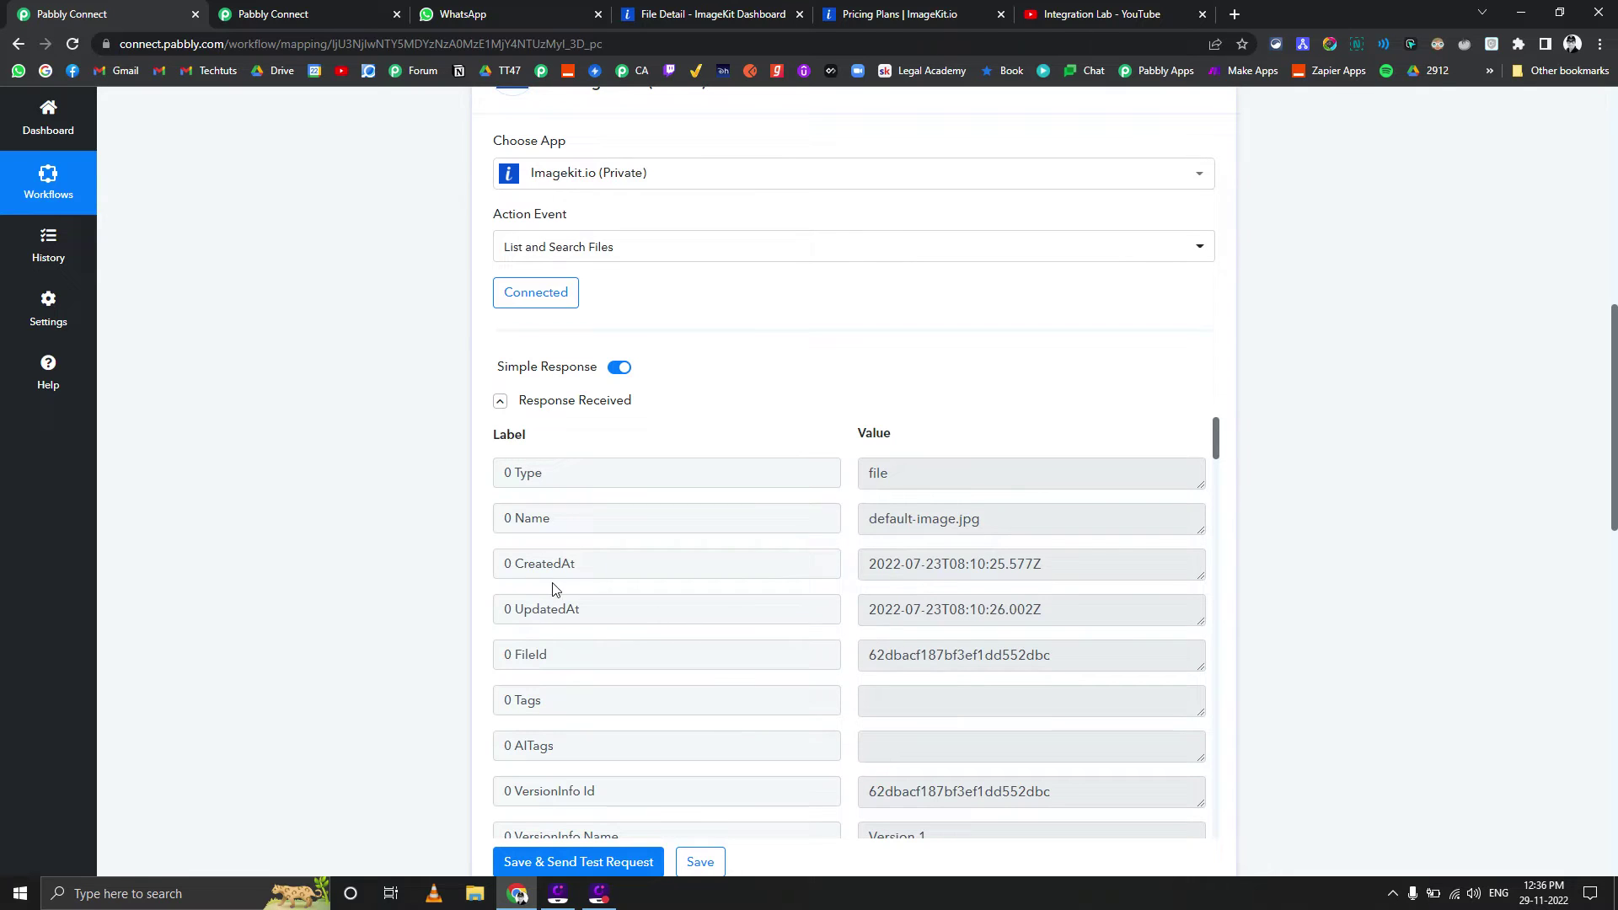
scroll(422, 569, "down", 3)
scroll(421, 570, "up", 5)
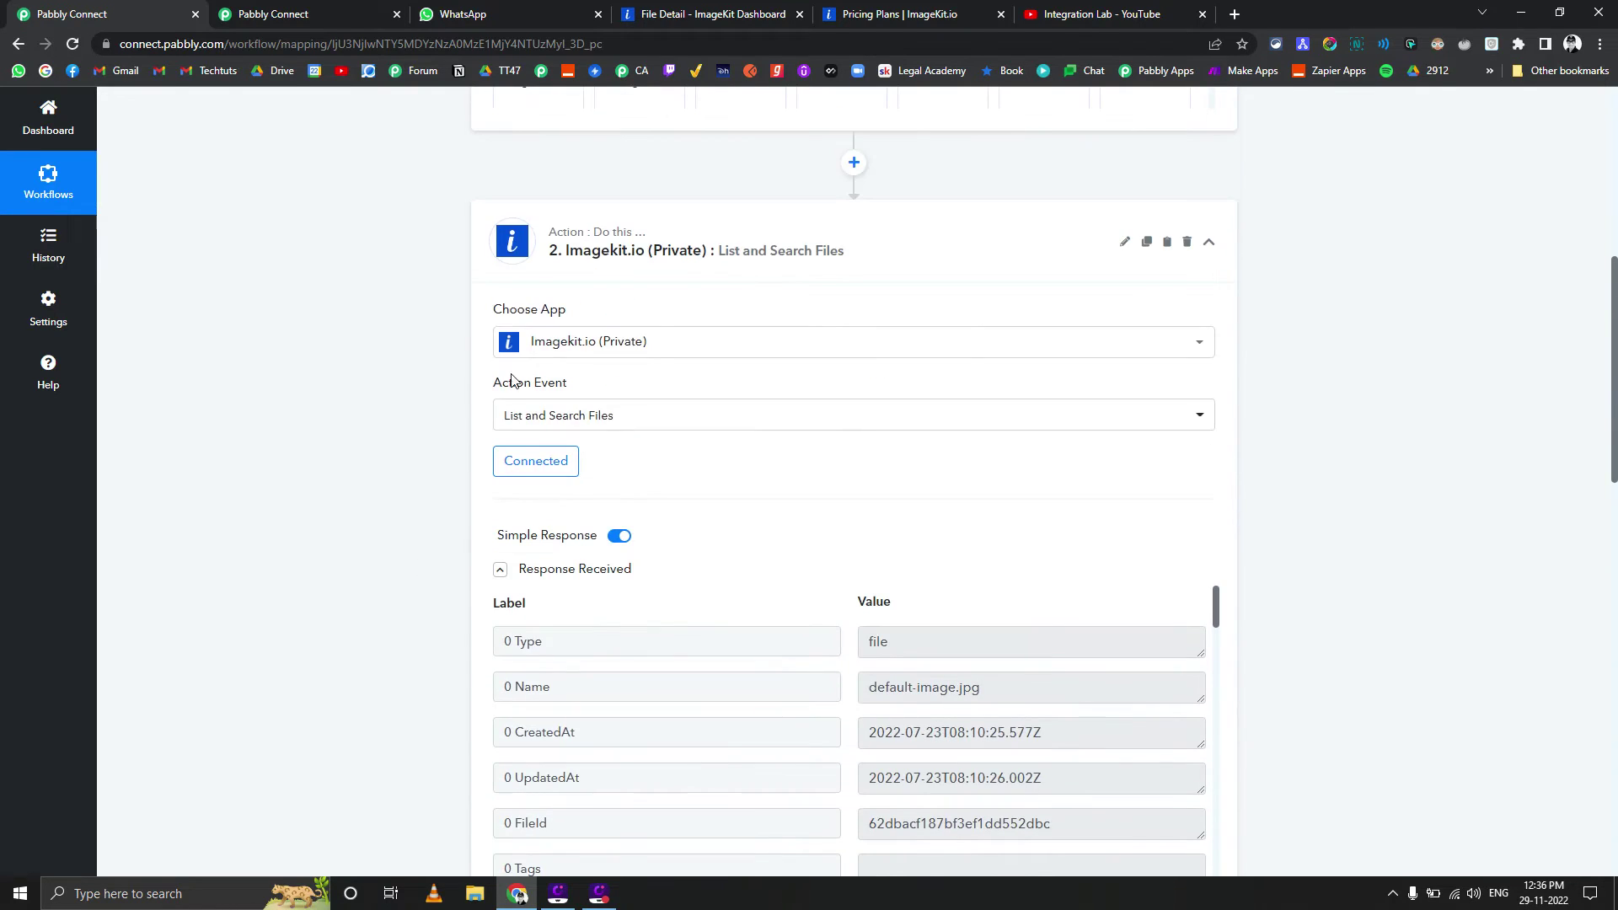
left_click(613, 257)
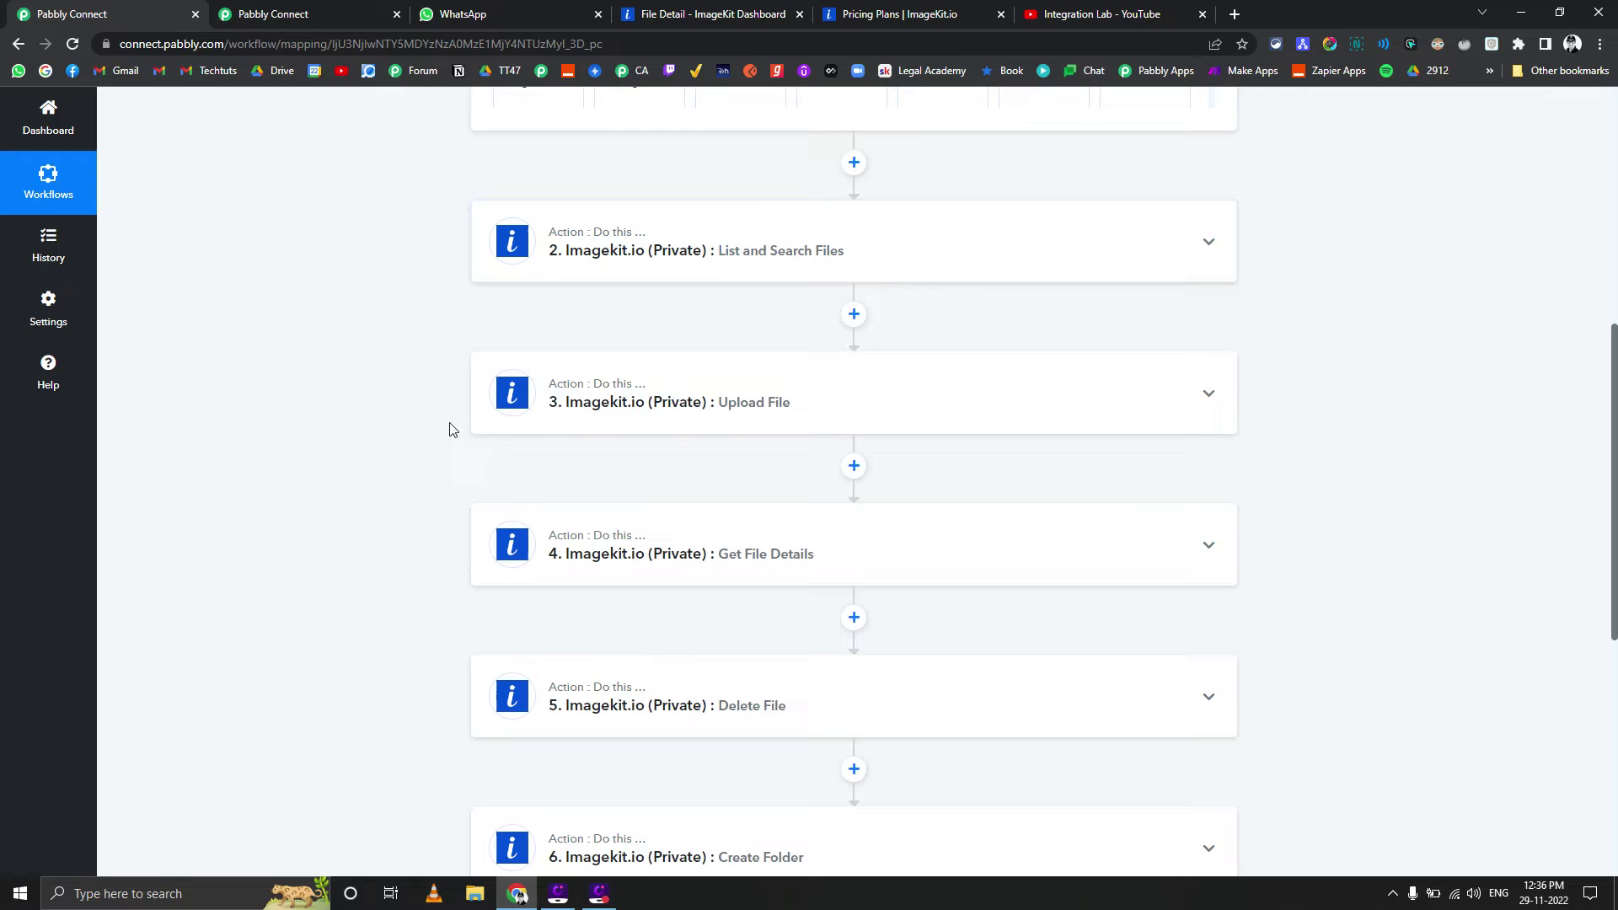
Review the Upload File step's FileName Sample123.pdf, Tags, Folder and IsPrivateFile settings, then go to ImageKit
left_click(597, 405)
scroll(476, 476, "down", 1)
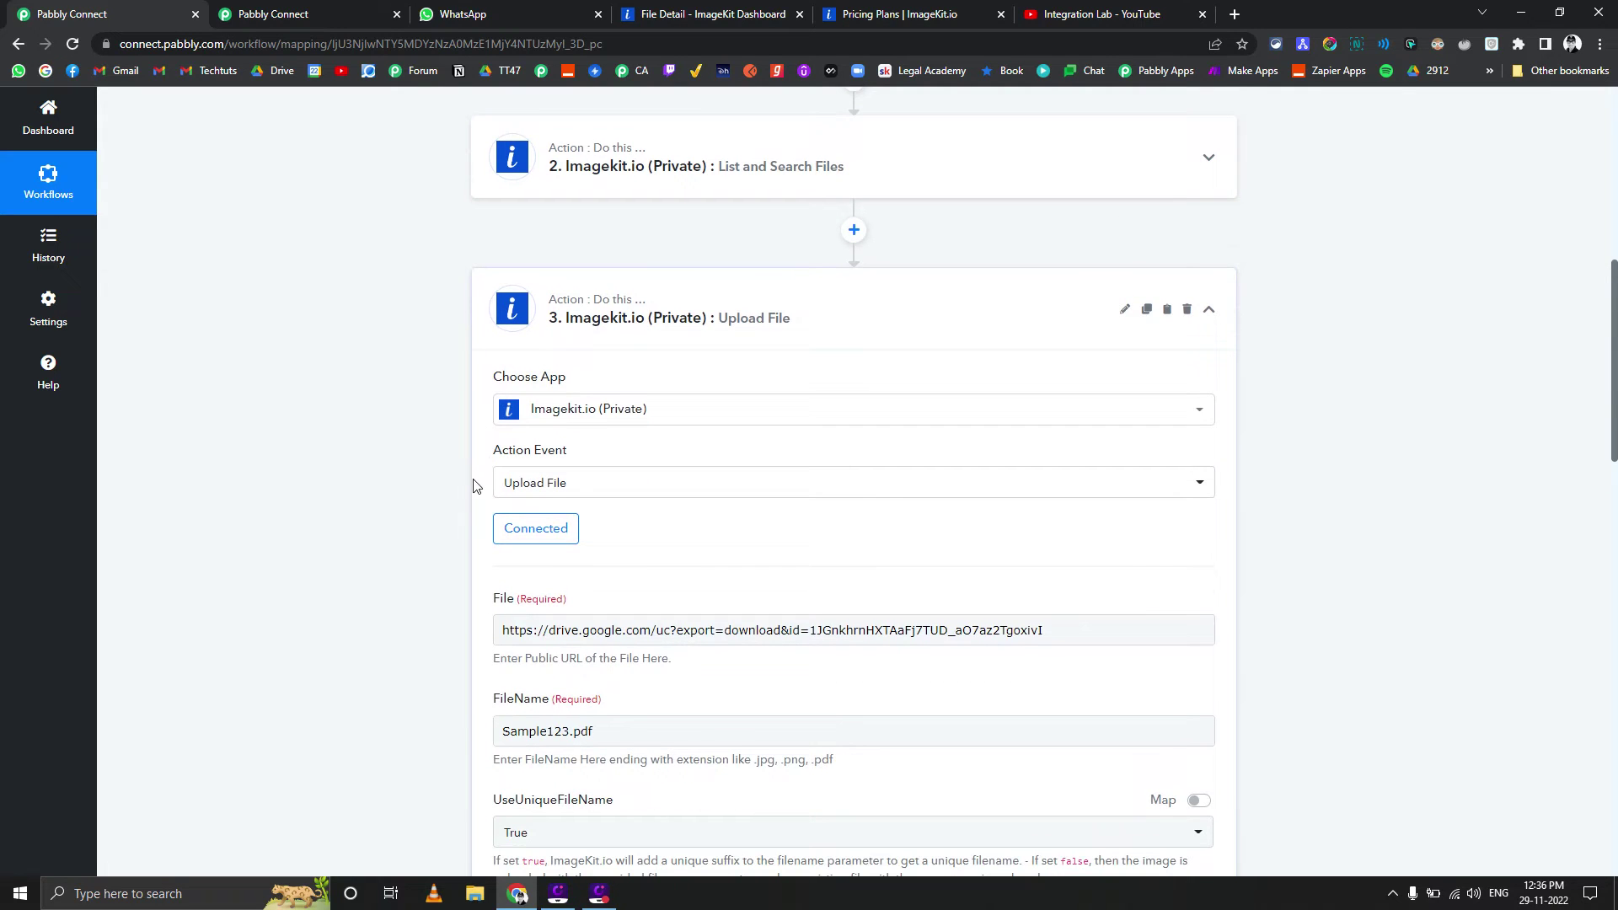
scroll(472, 487, "down", 2)
scroll(473, 486, "down", 1)
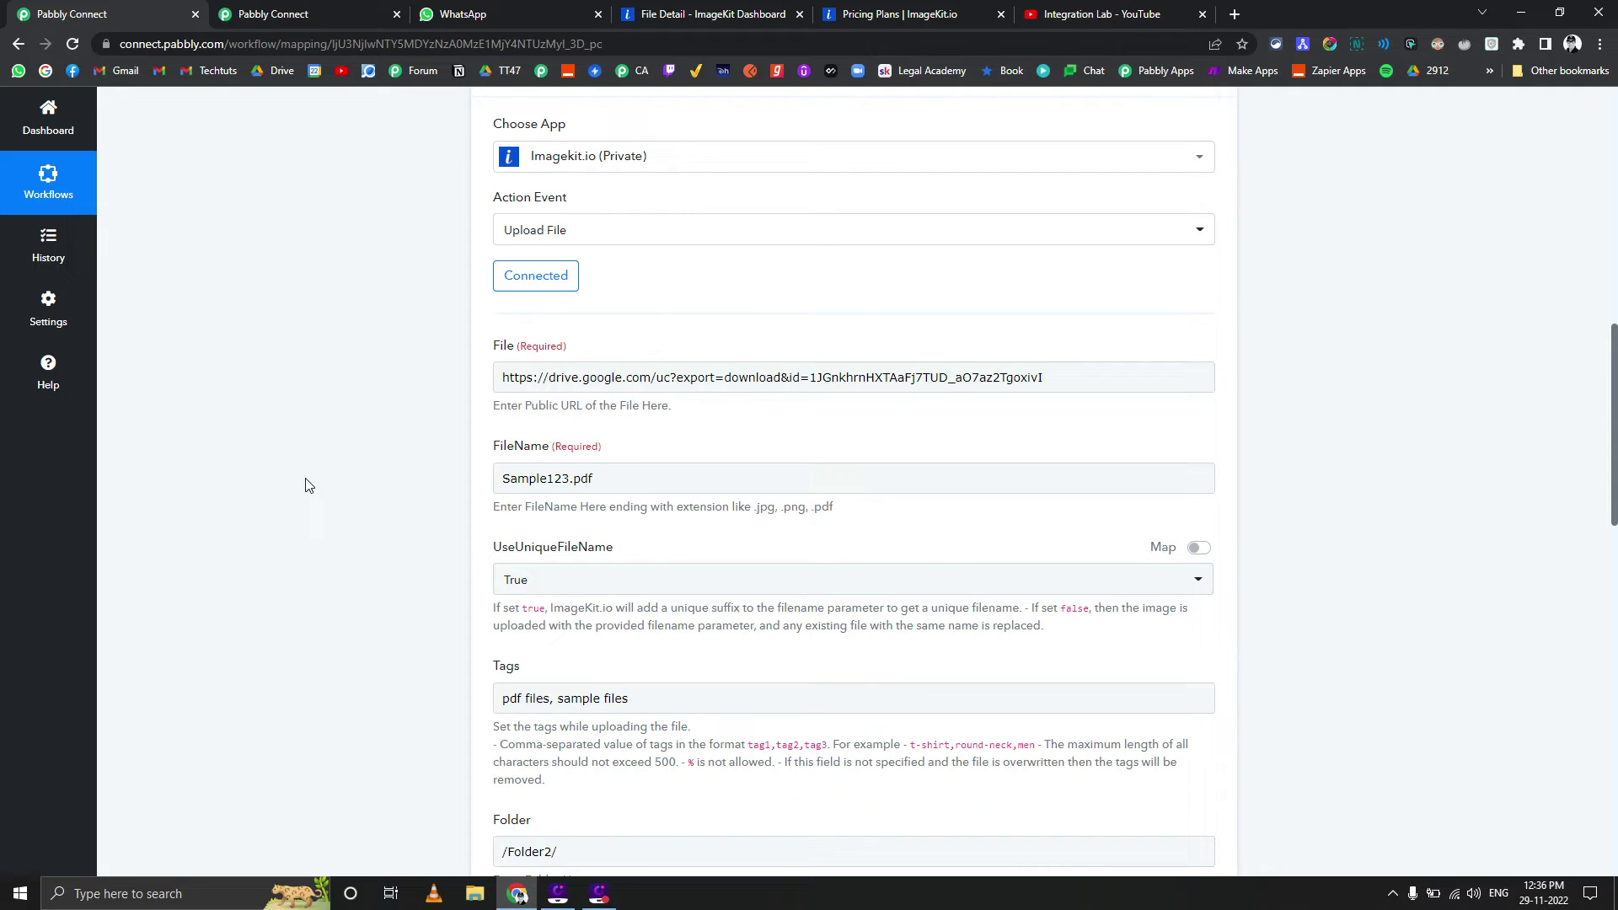
scroll(306, 486, "down", 1)
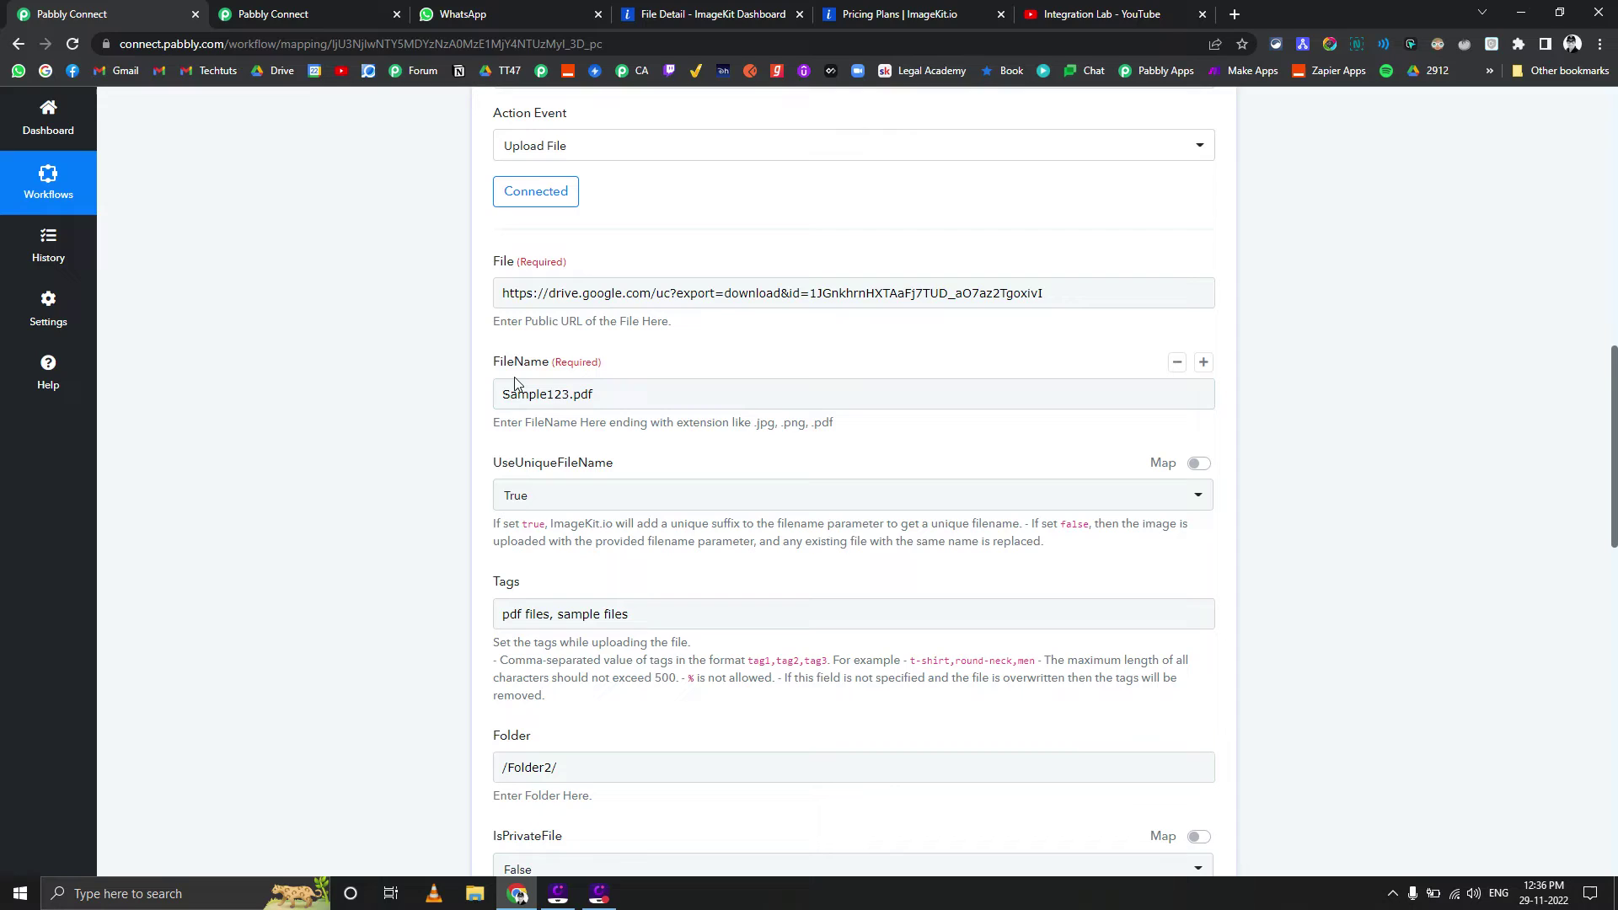
left_click(548, 399)
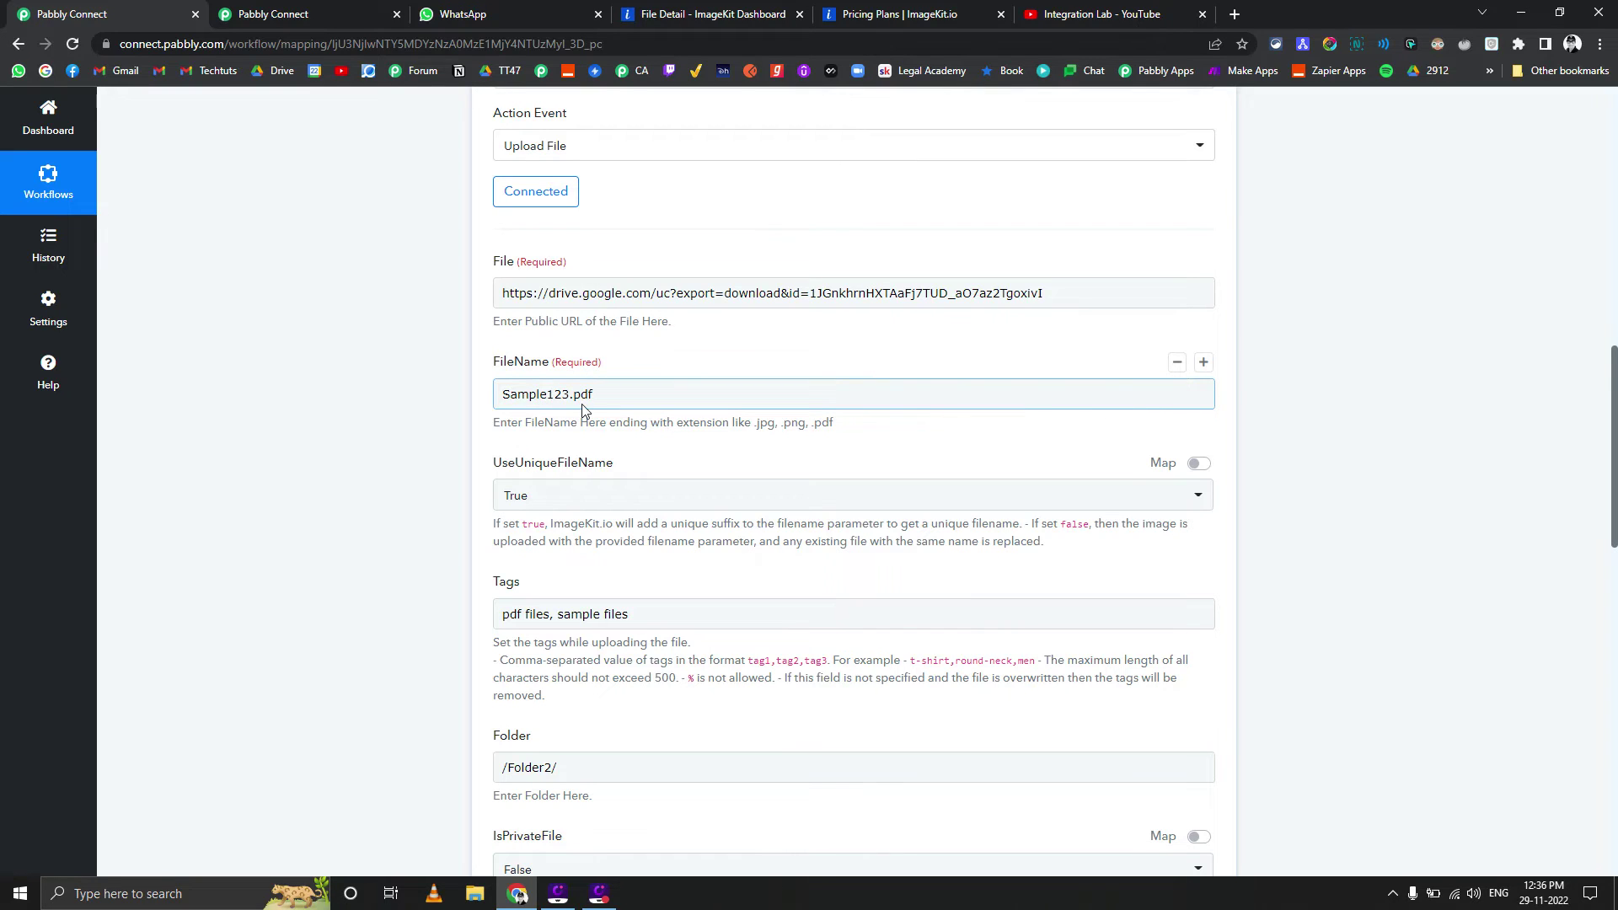
left_click(749, 423)
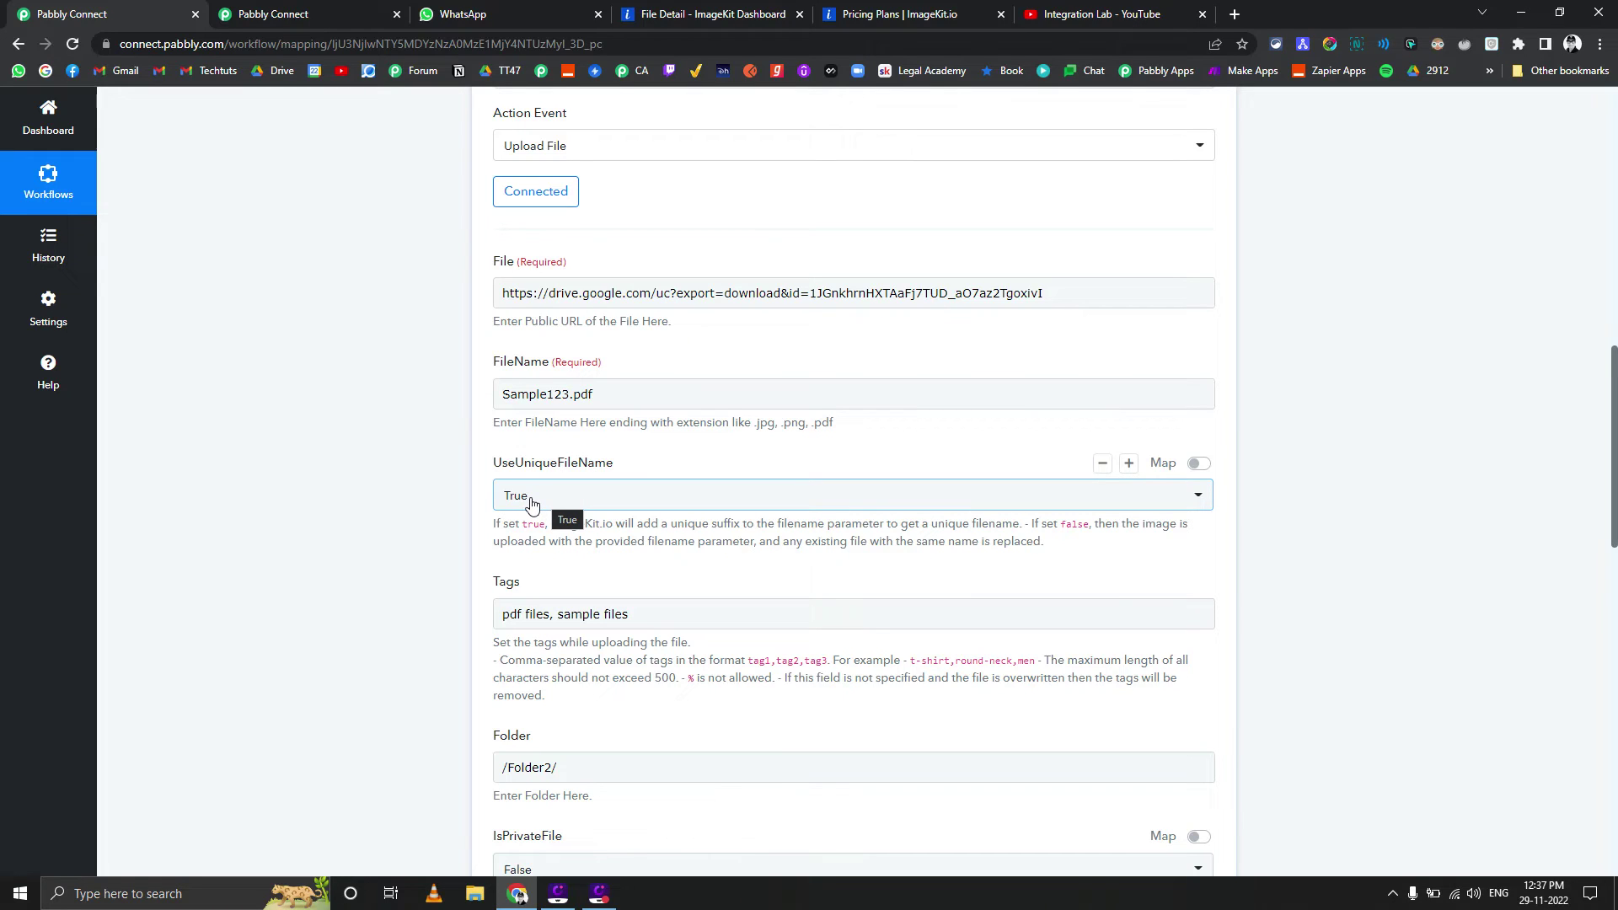
scroll(436, 508, "down", 2)
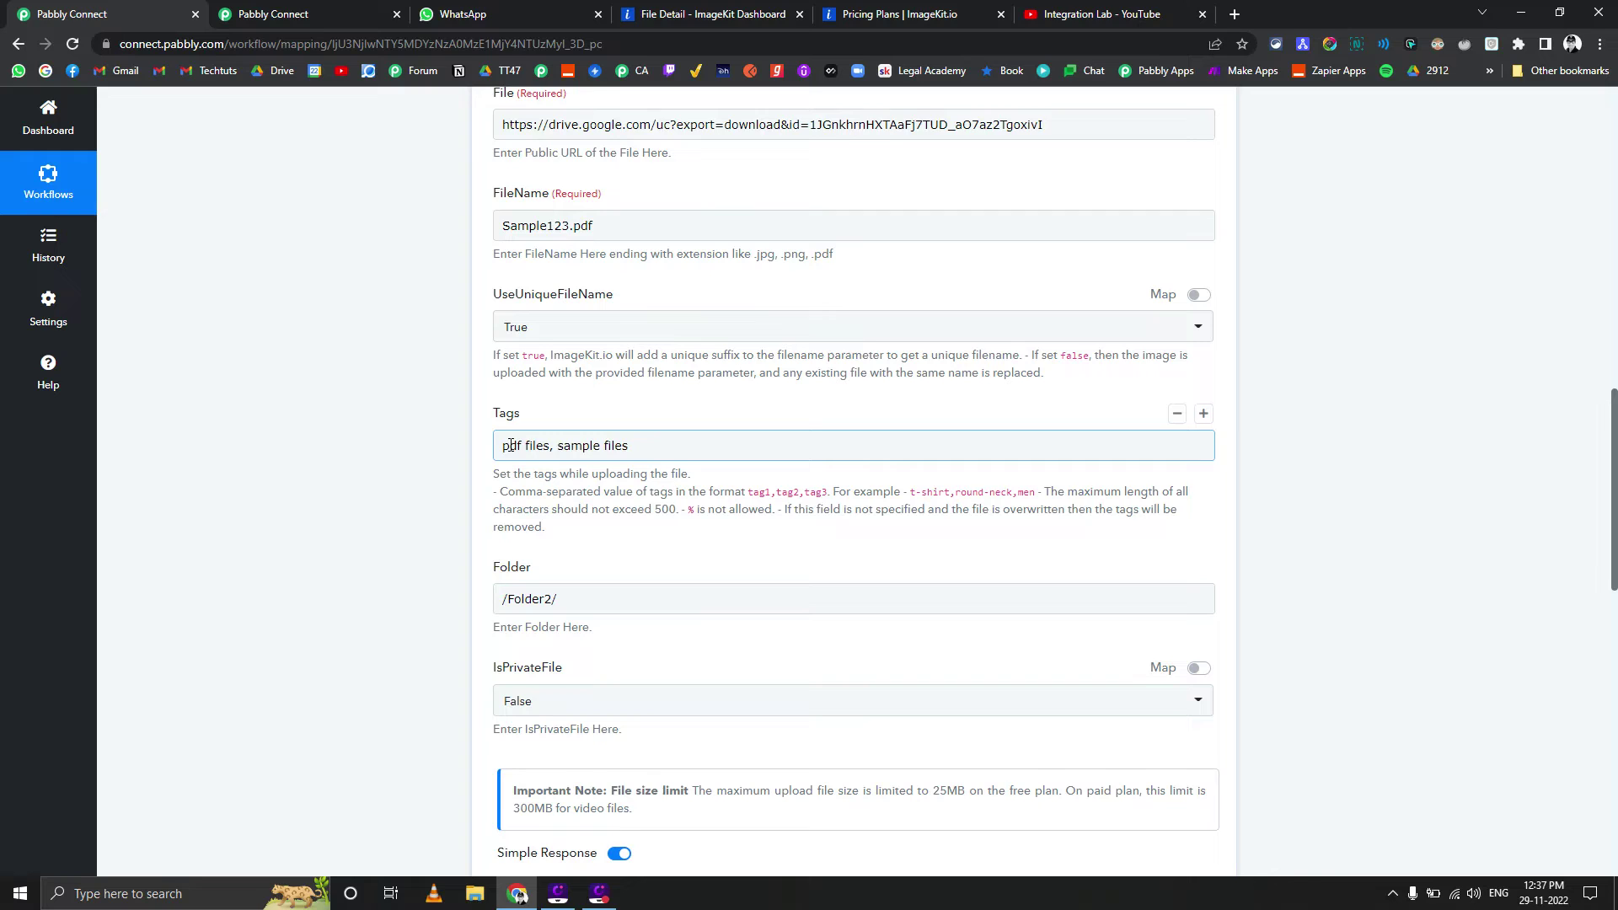
scroll(506, 469, "down", 1)
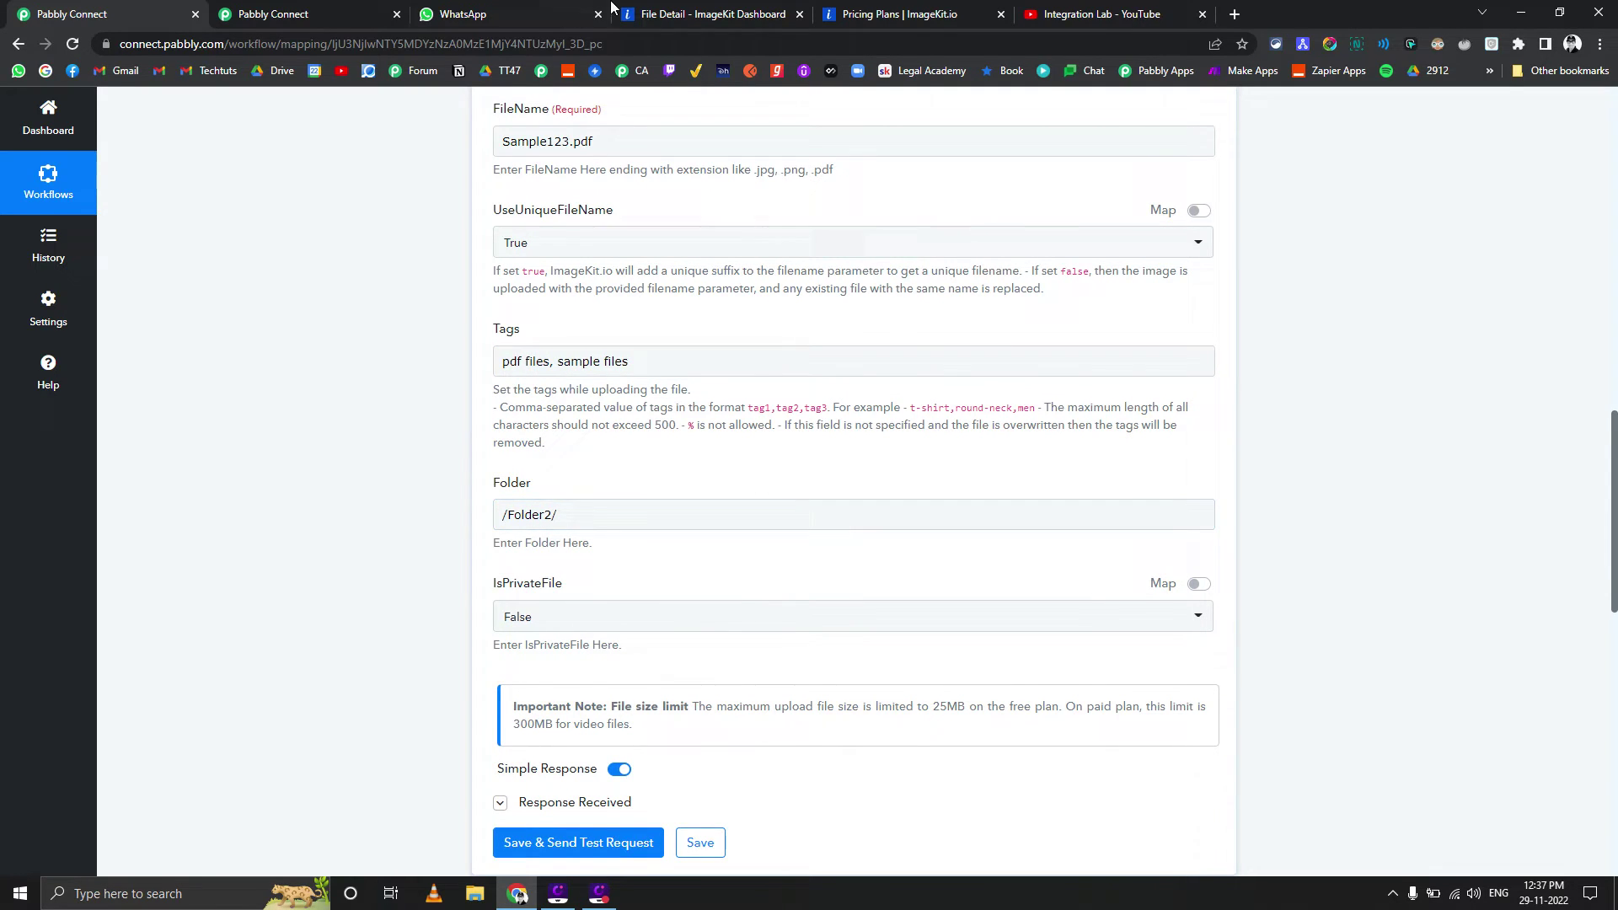
left_click(700, 13)
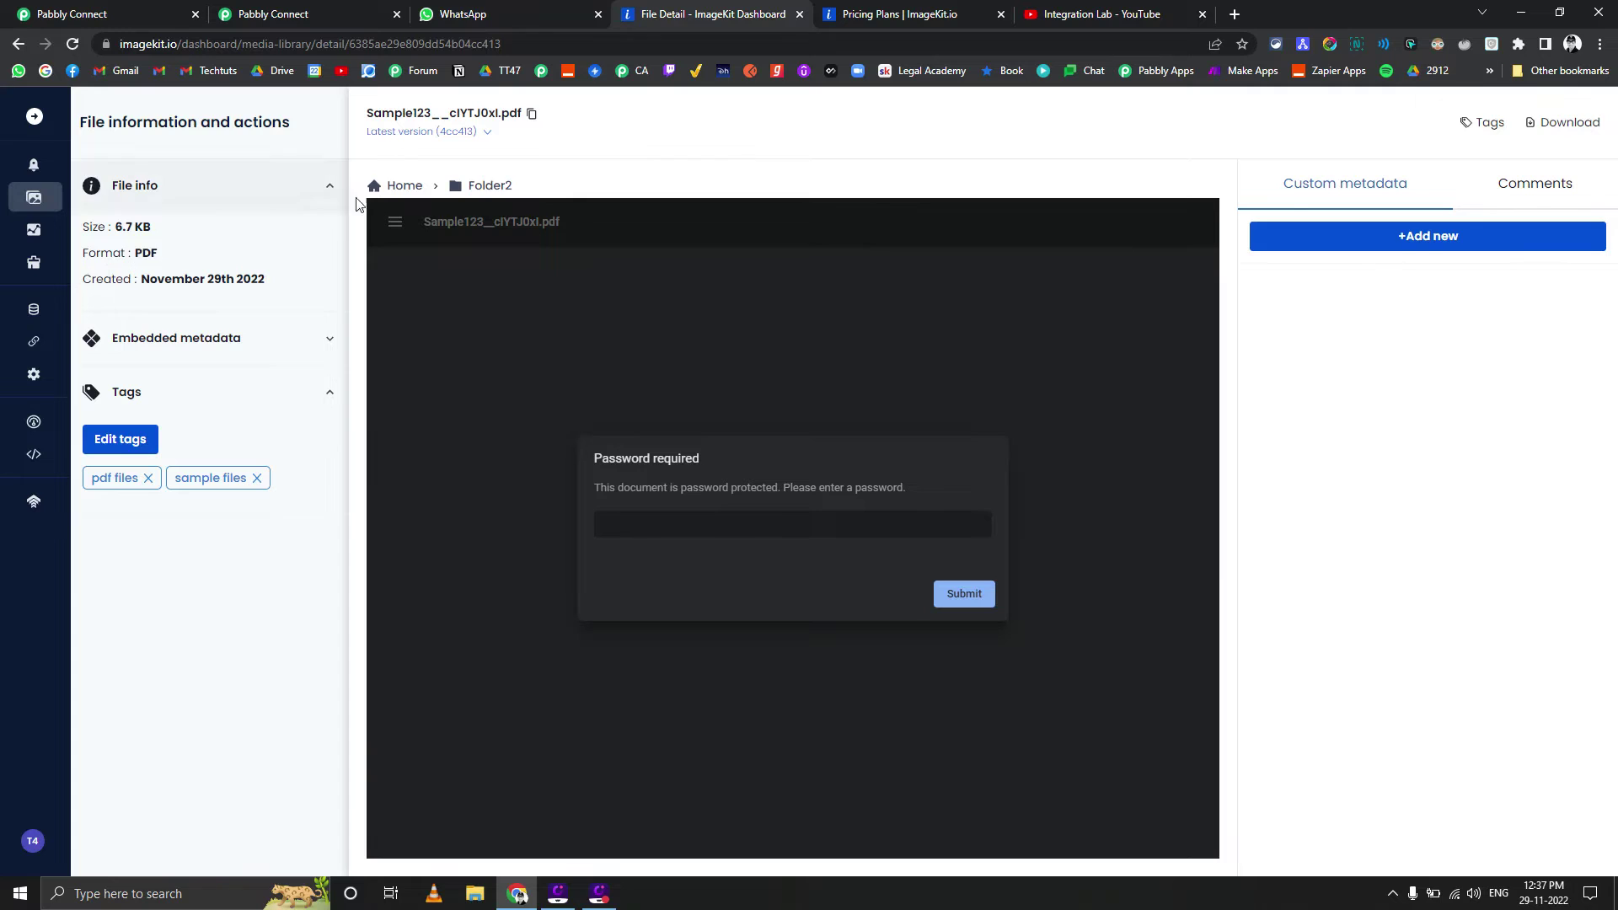
Open Sample123__cIYTJ0xl.pdf in Folder2 and view its pdf files and sample files tags
left_click(401, 187)
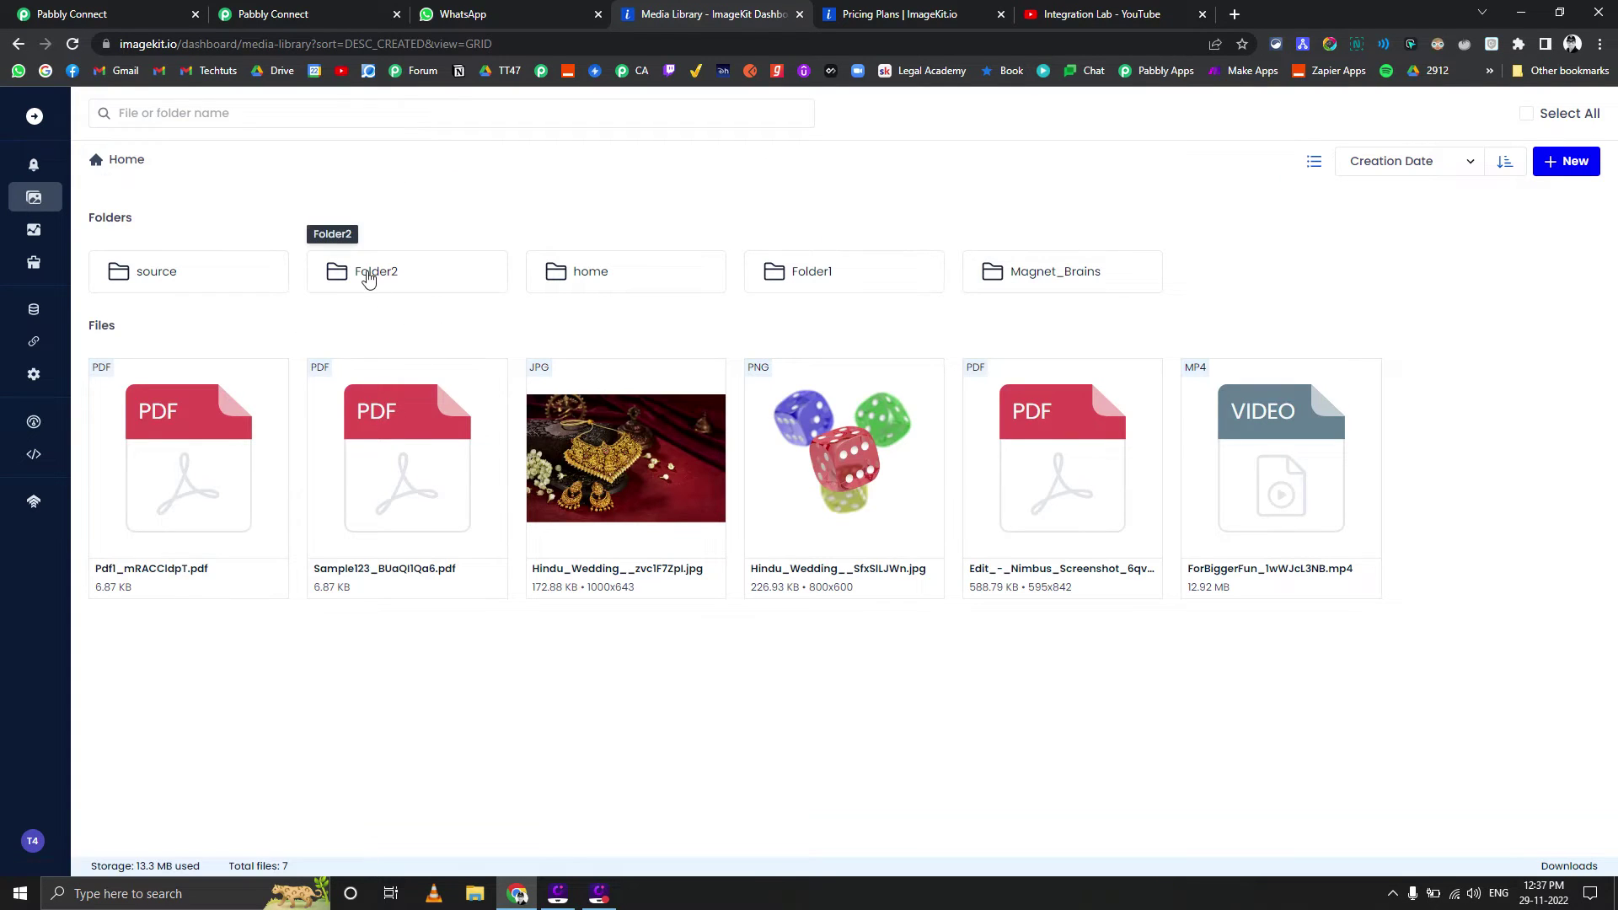
left_click(376, 276)
double_click(378, 279)
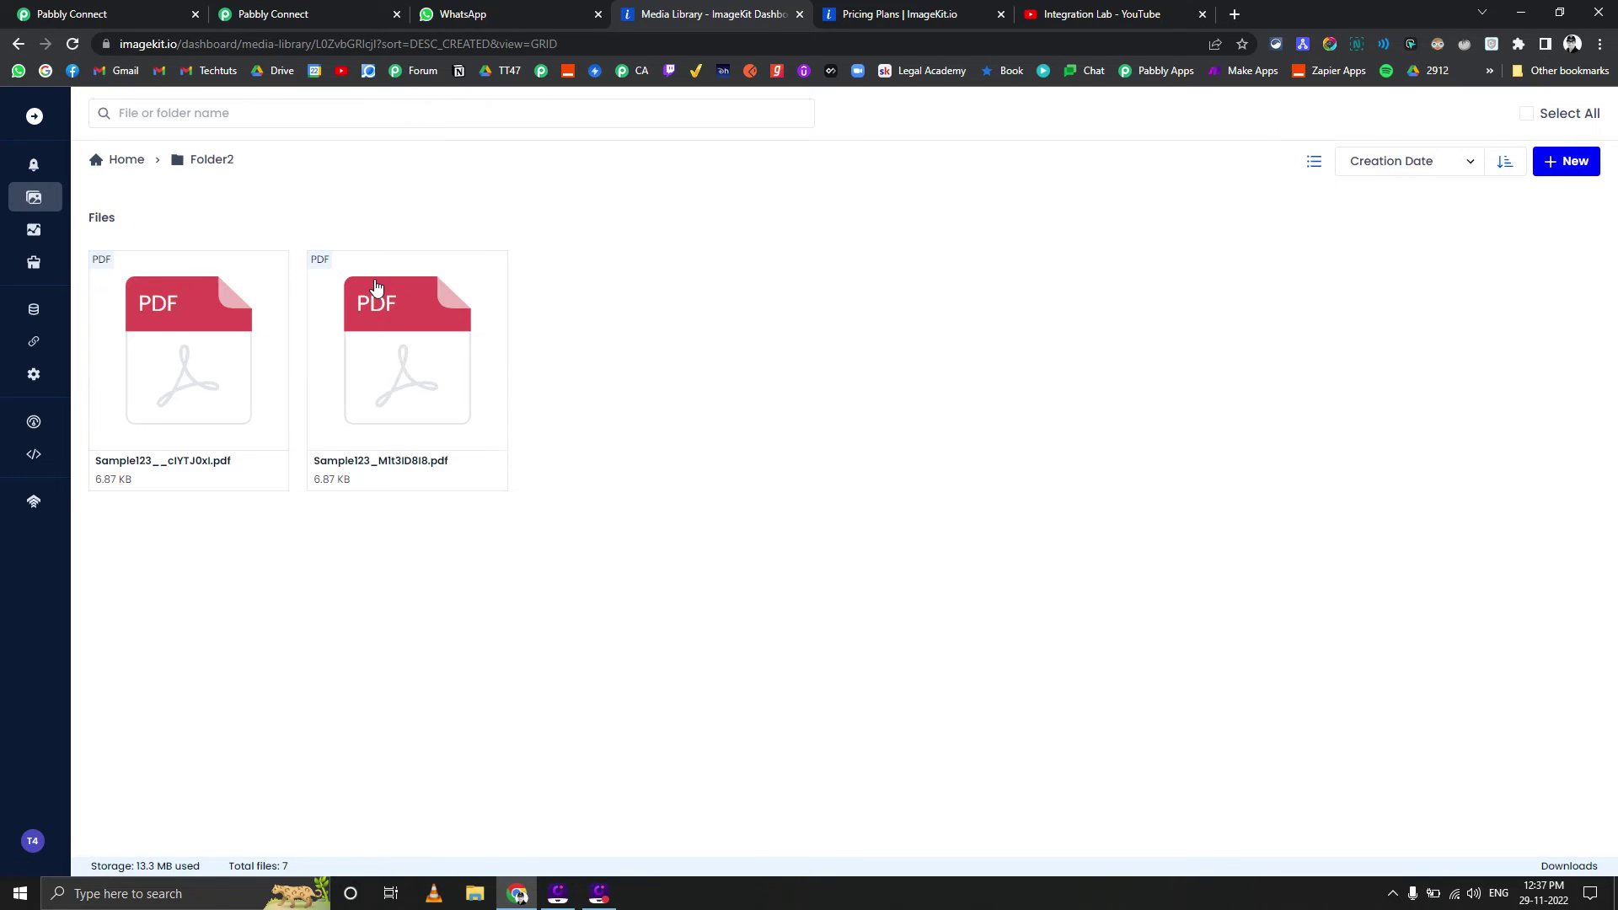
double_click(202, 427)
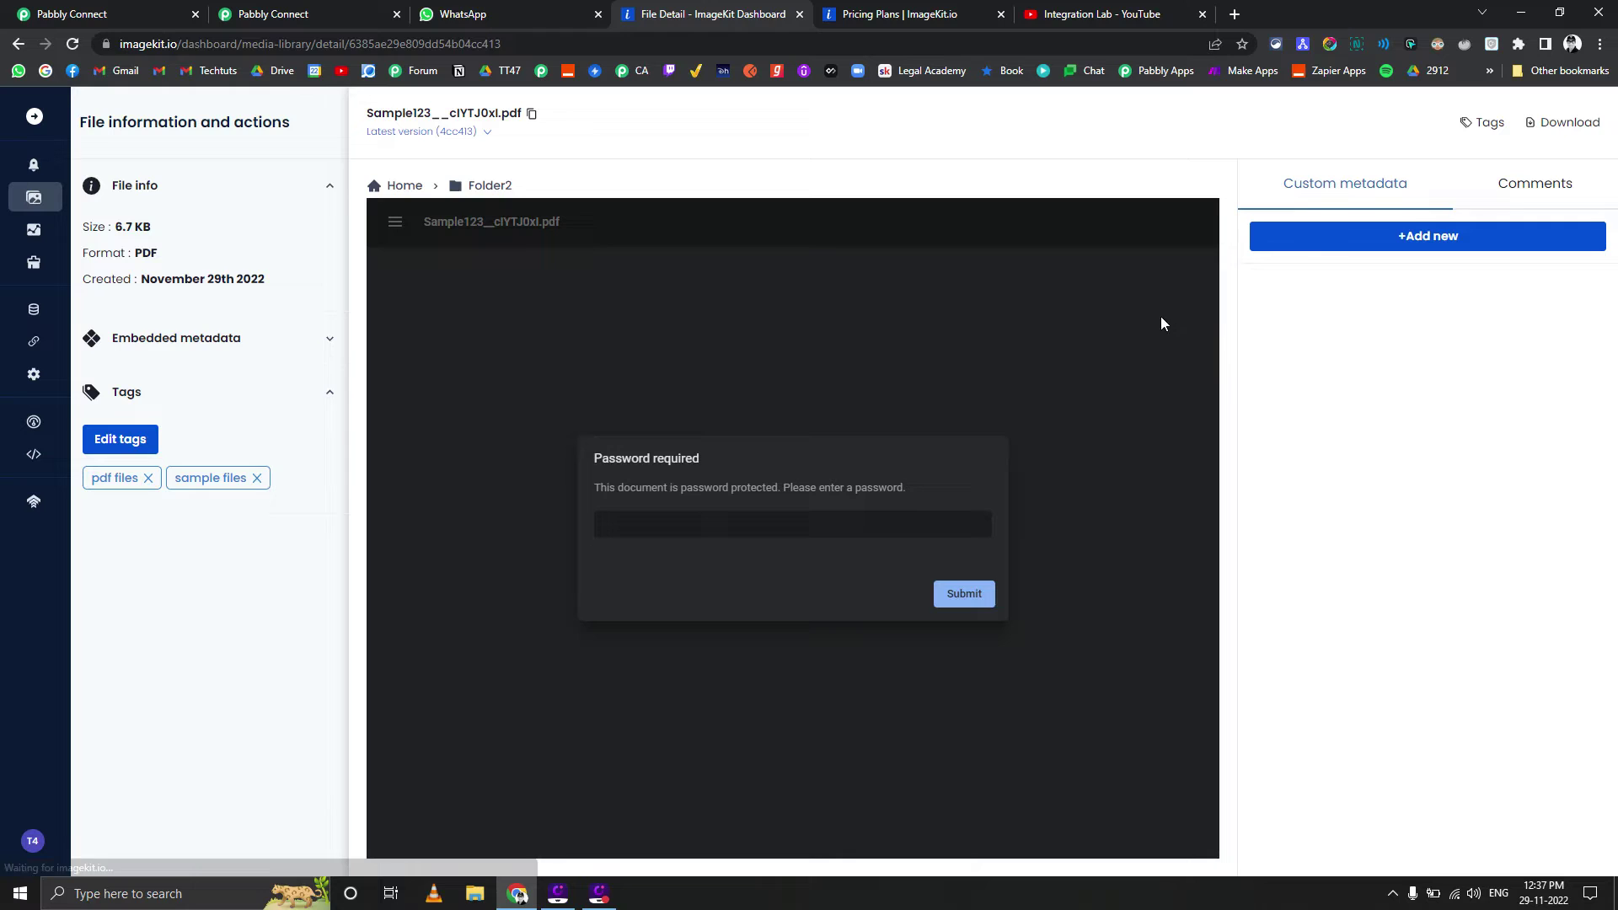
left_click(1485, 123)
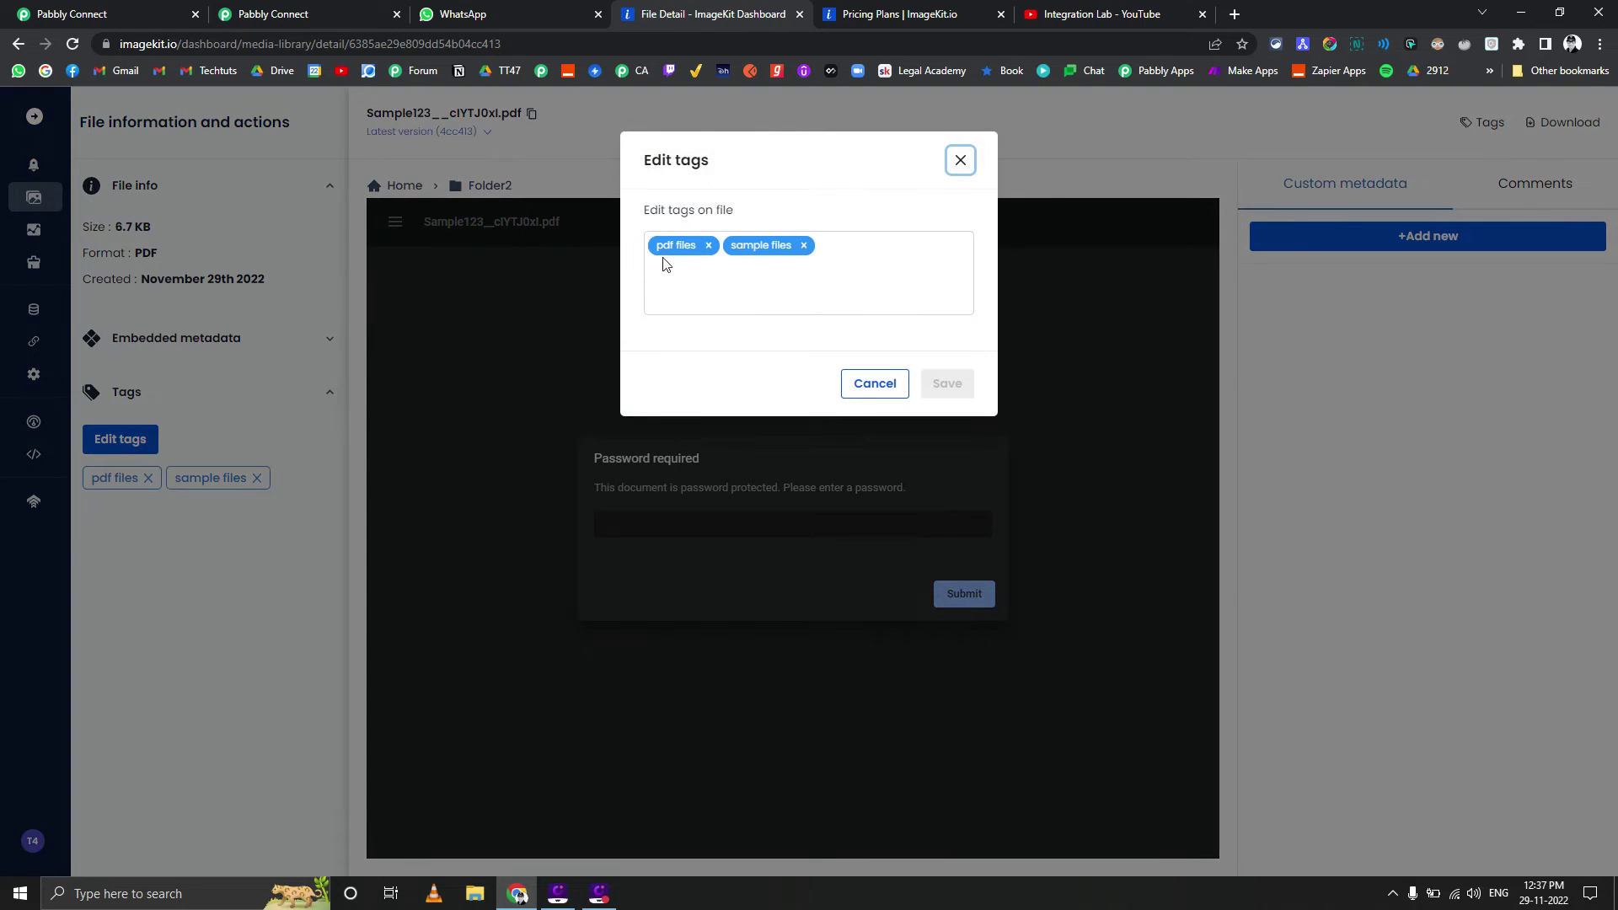
Close the duplicate workflow tab and scroll the original workflow past the Upload File step
left_click(337, 14)
scroll(422, 640, "down", 3)
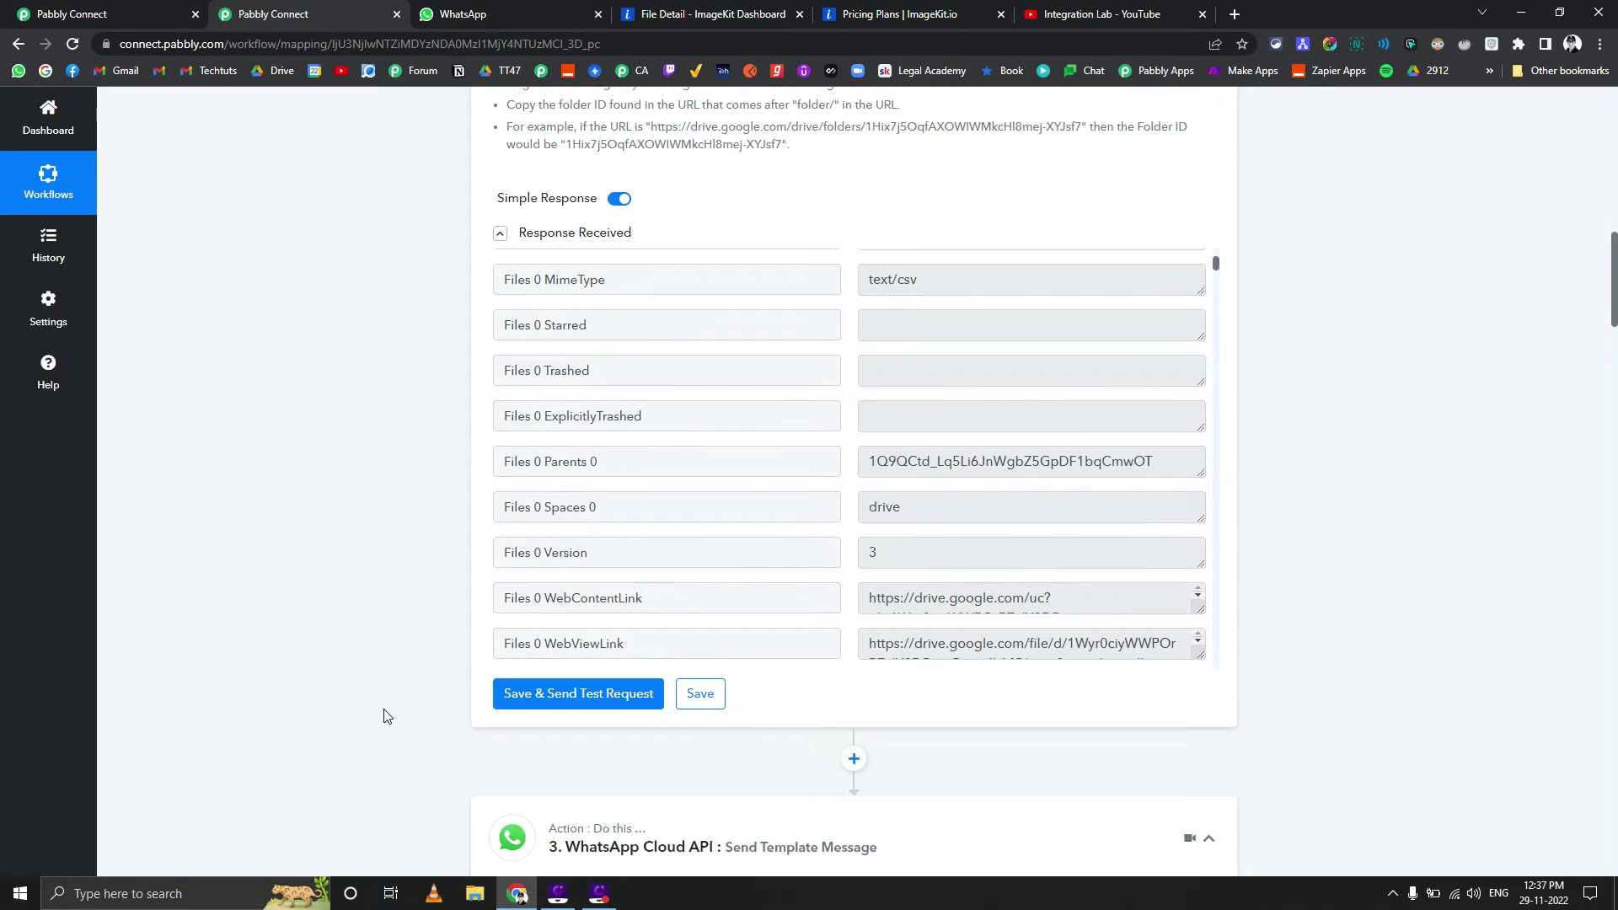
scroll(245, 717, "up", 4)
scroll(426, 514, "down", 5)
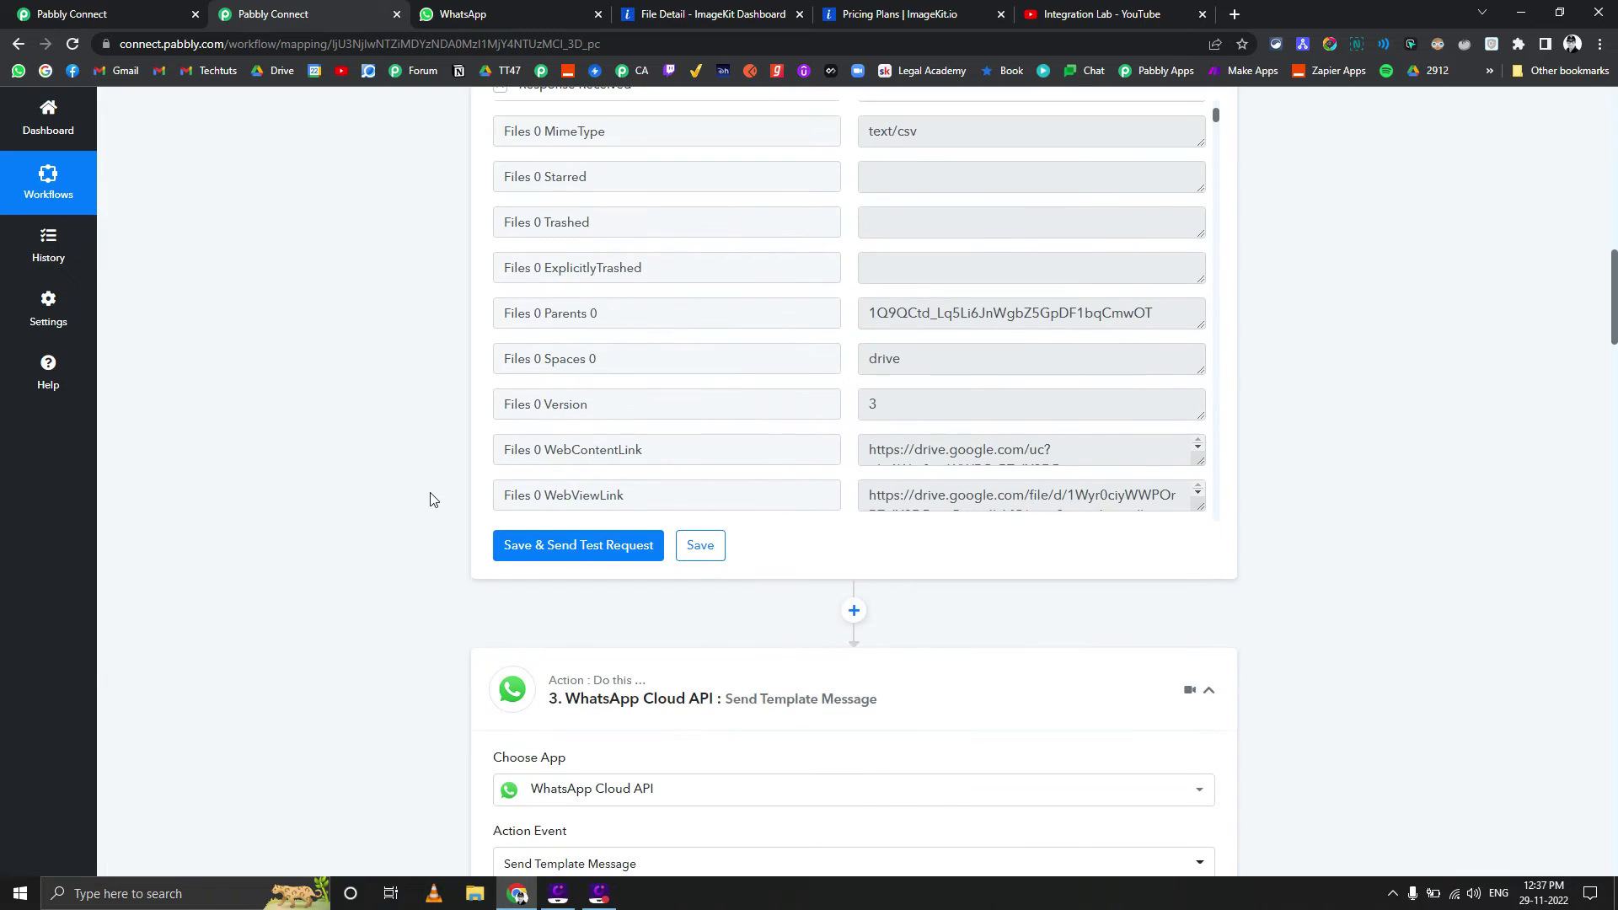
left_click(397, 15)
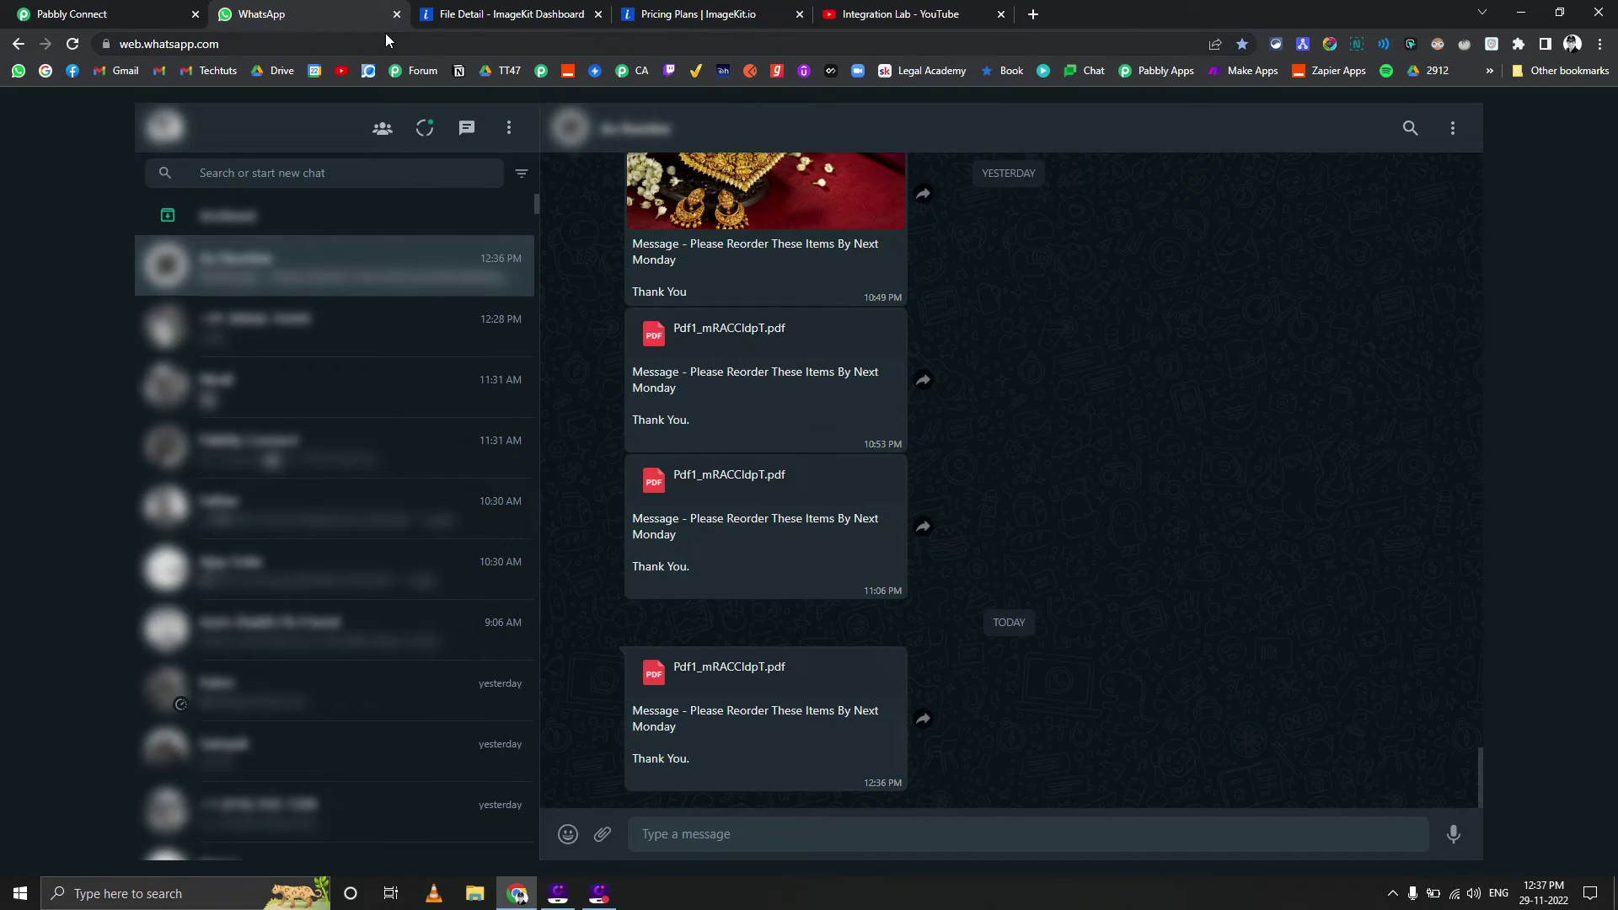
left_click(126, 14)
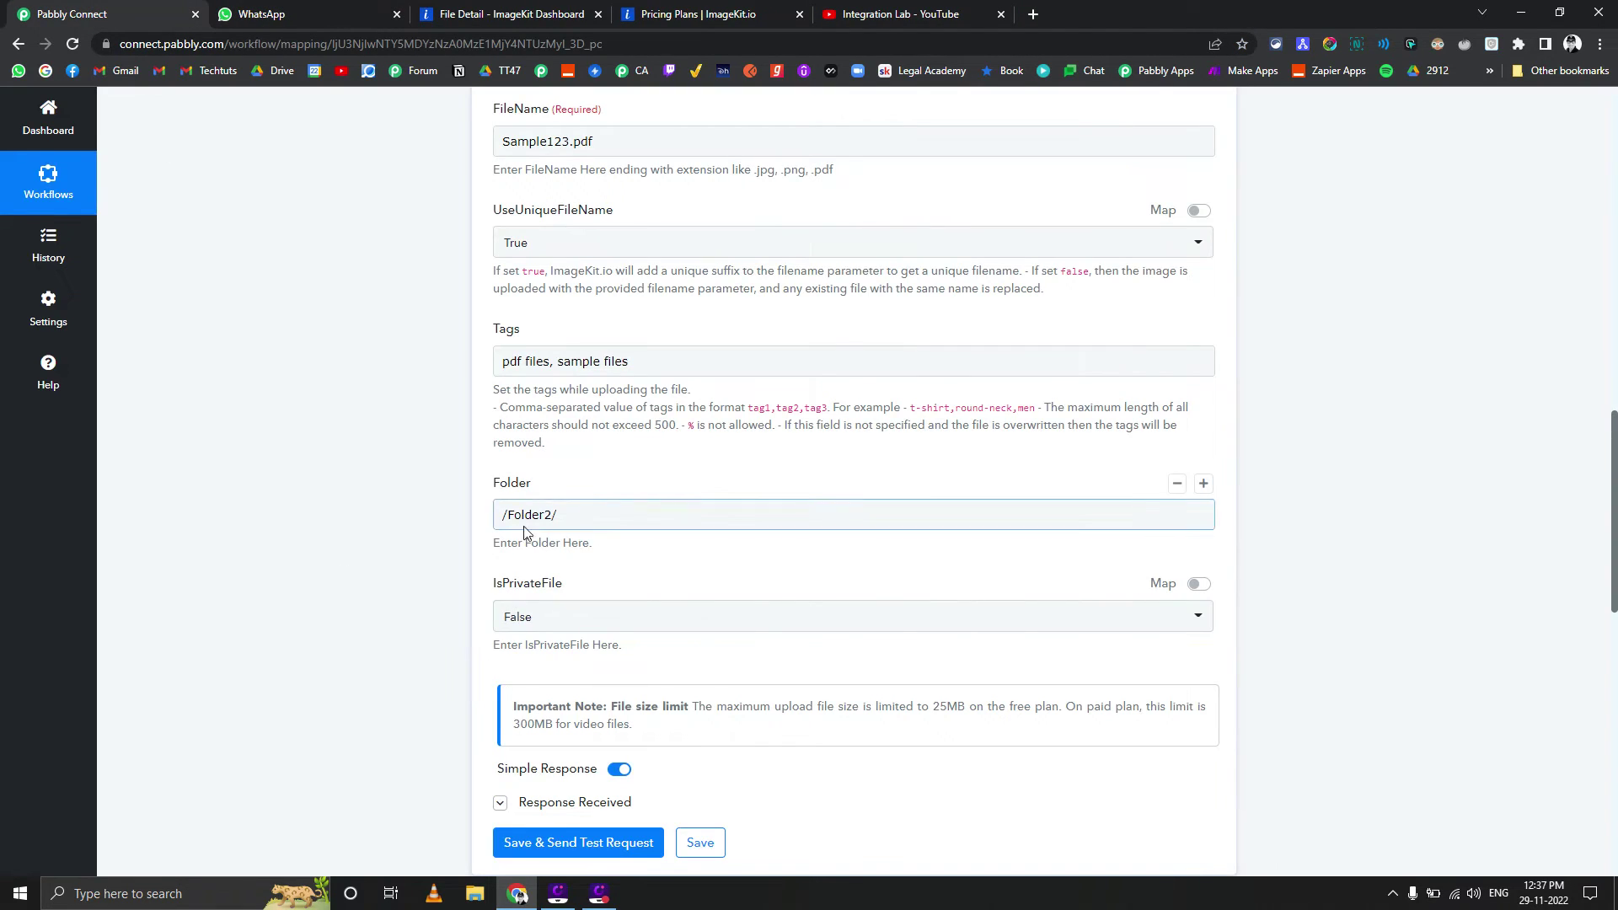
scroll(366, 708, "down", 1)
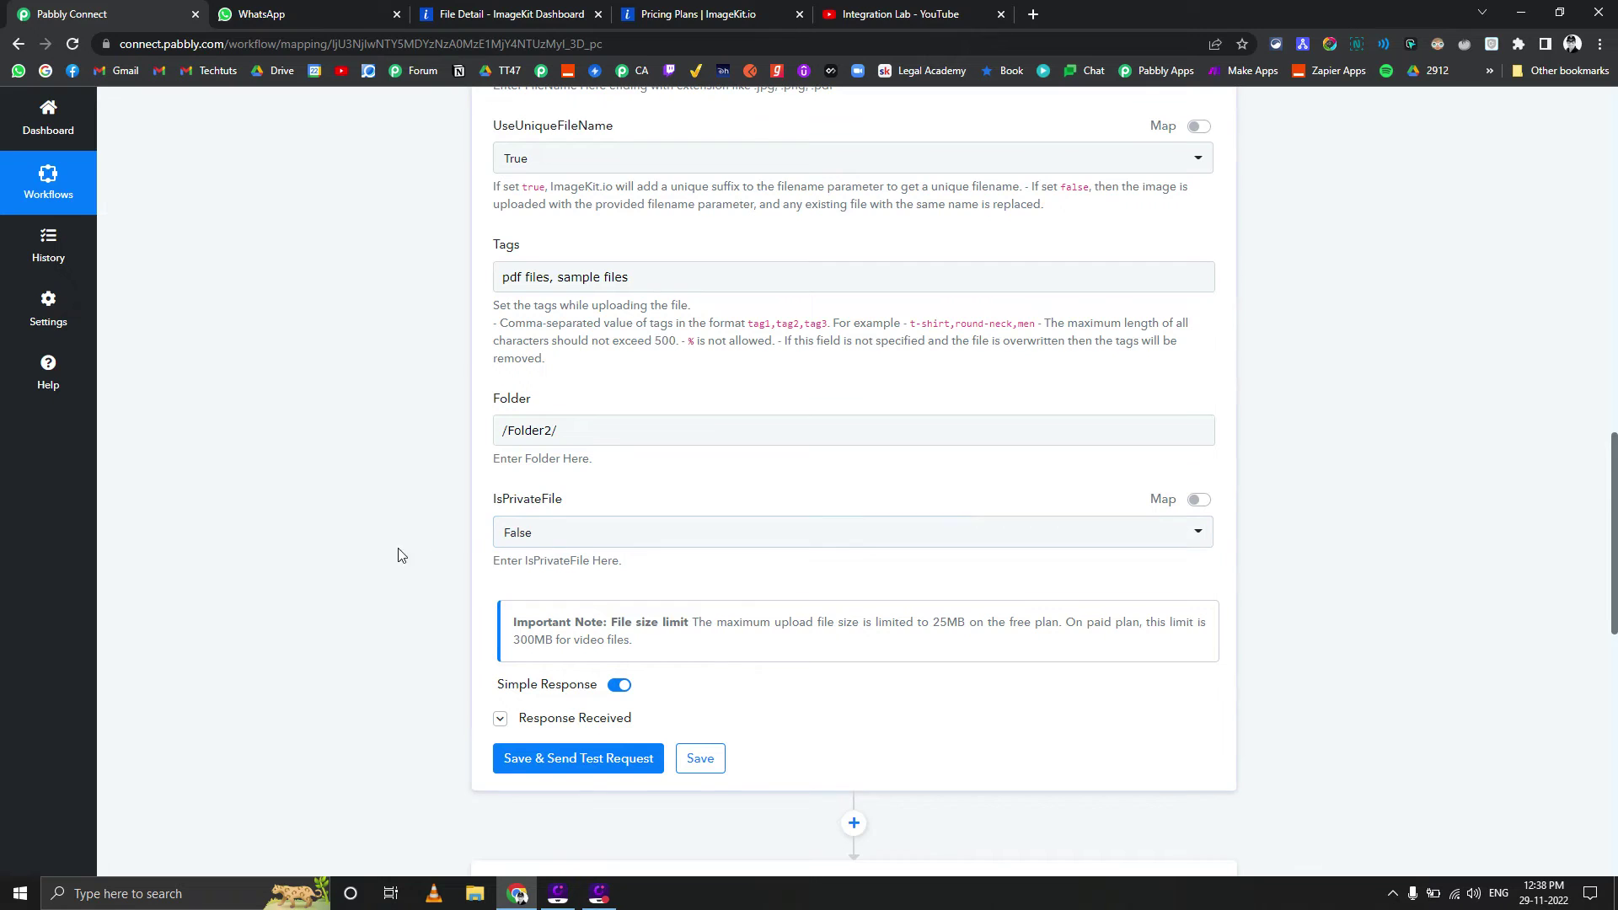
scroll(396, 554, "down", 4)
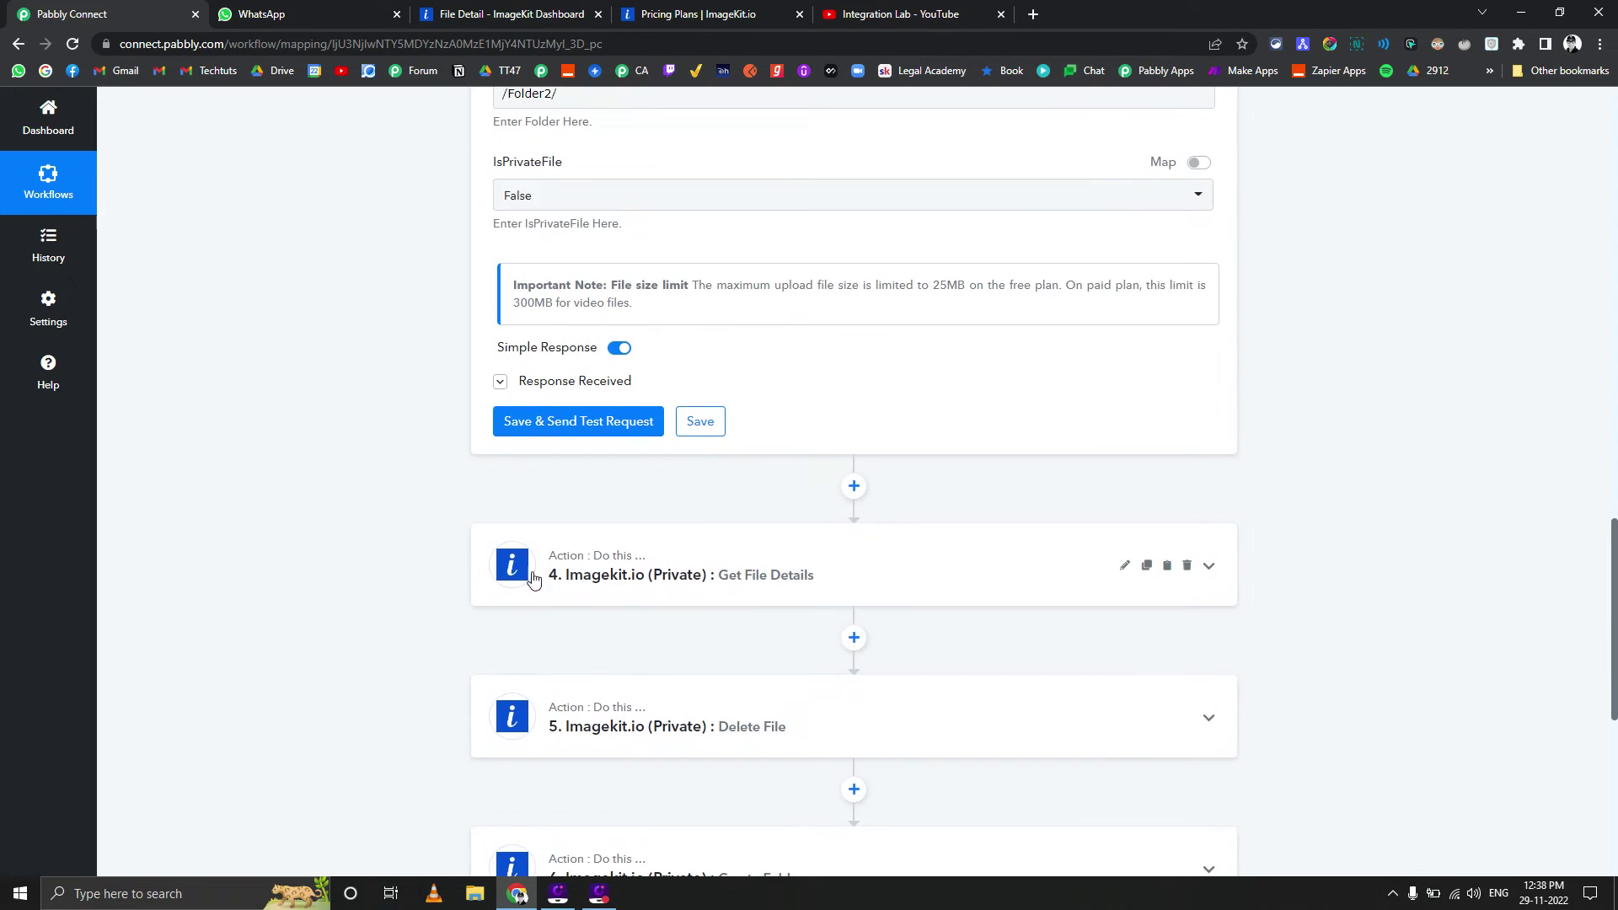
Map 3. Upload File > FileId into the Get File Details File field and send a test request
left_click(628, 585)
scroll(380, 589, "down", 5)
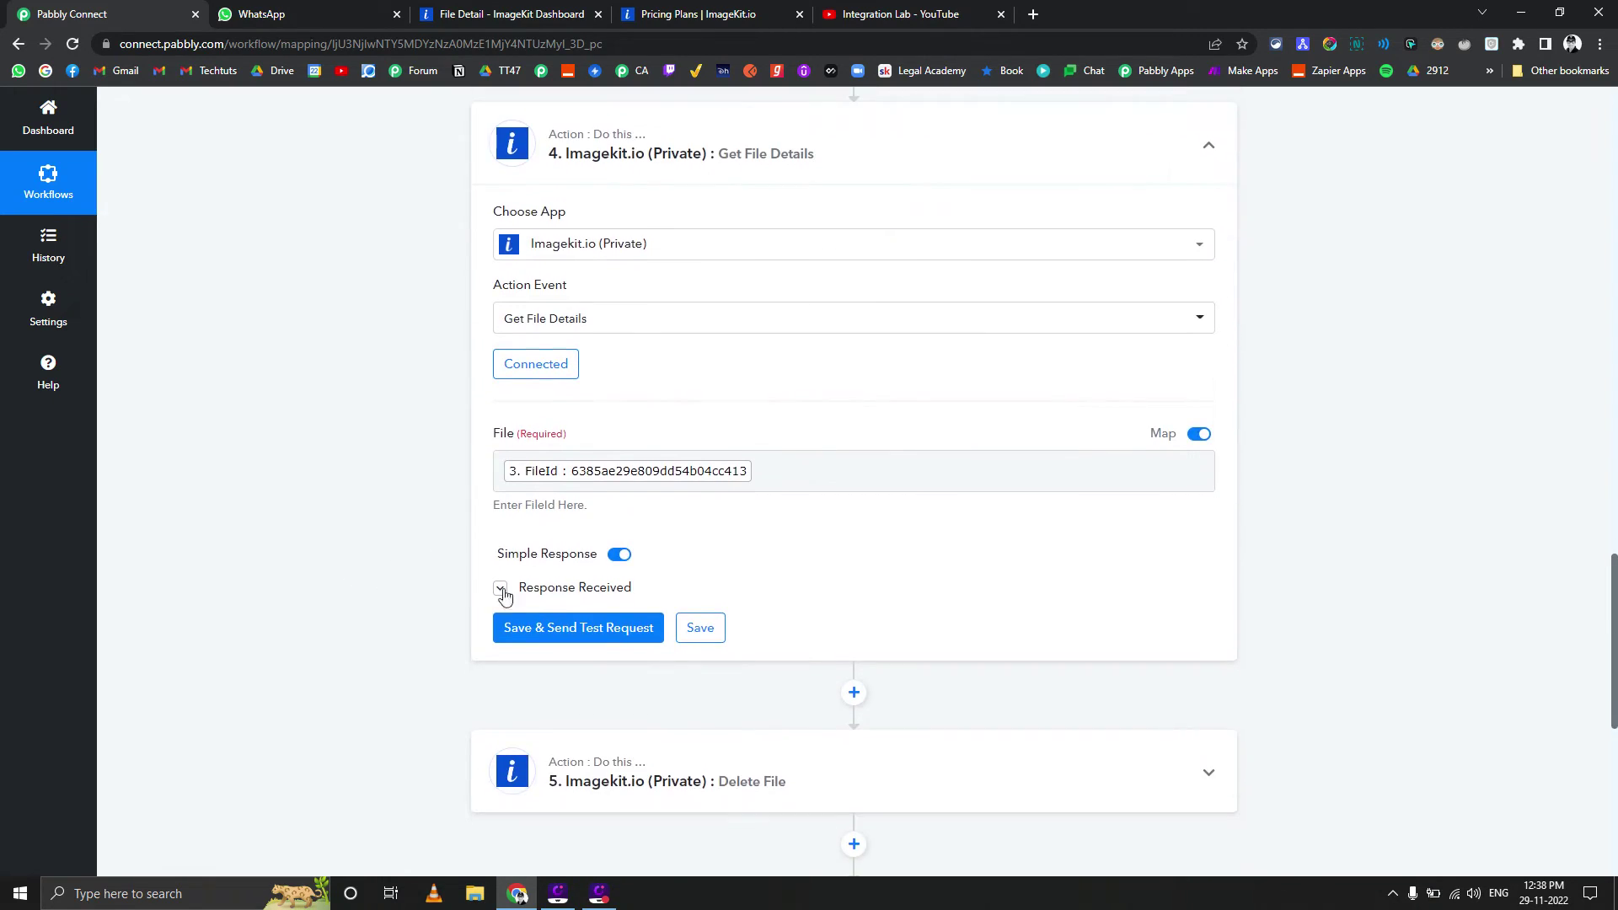
left_click(501, 589)
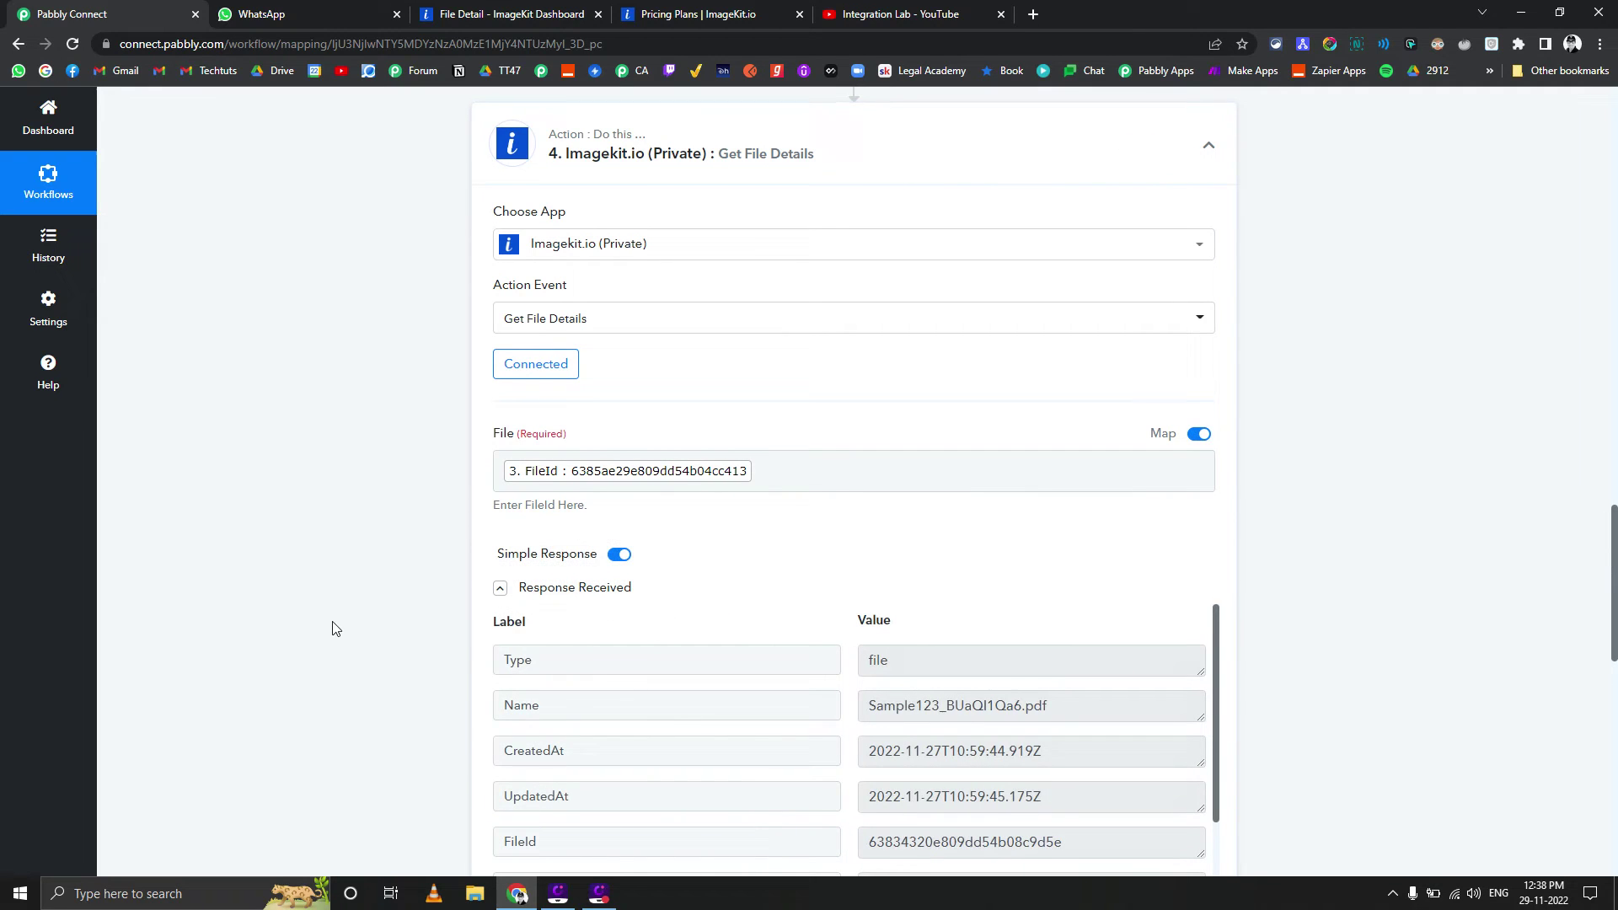
scroll(415, 589, "down", 5)
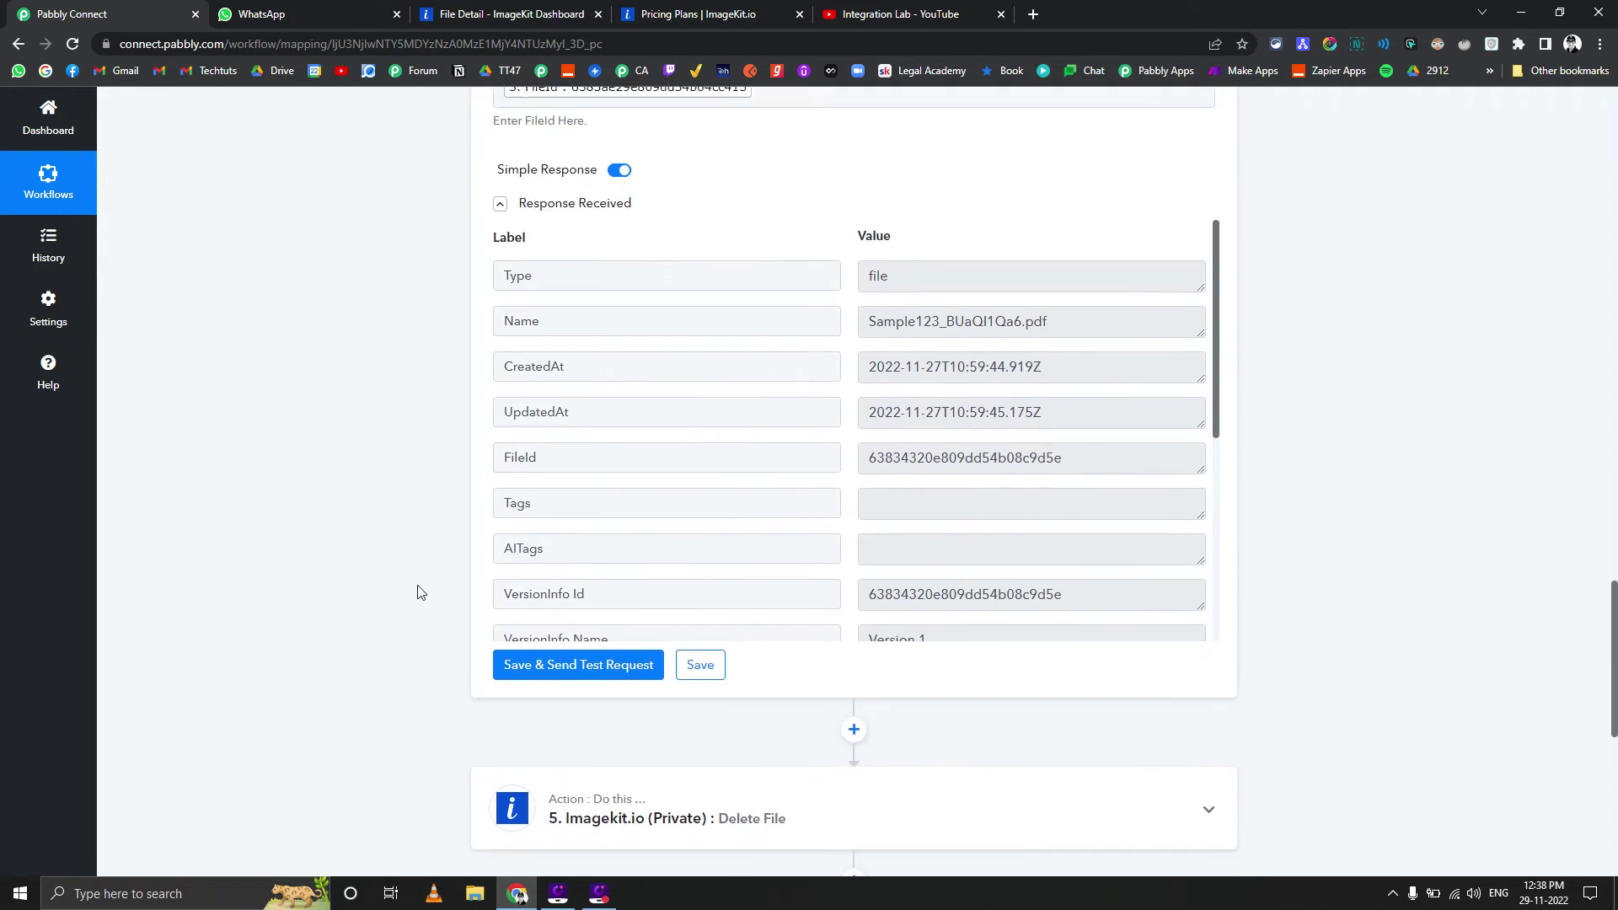
scroll(826, 286, "up", 3)
left_click(825, 286)
key("BackSpace")
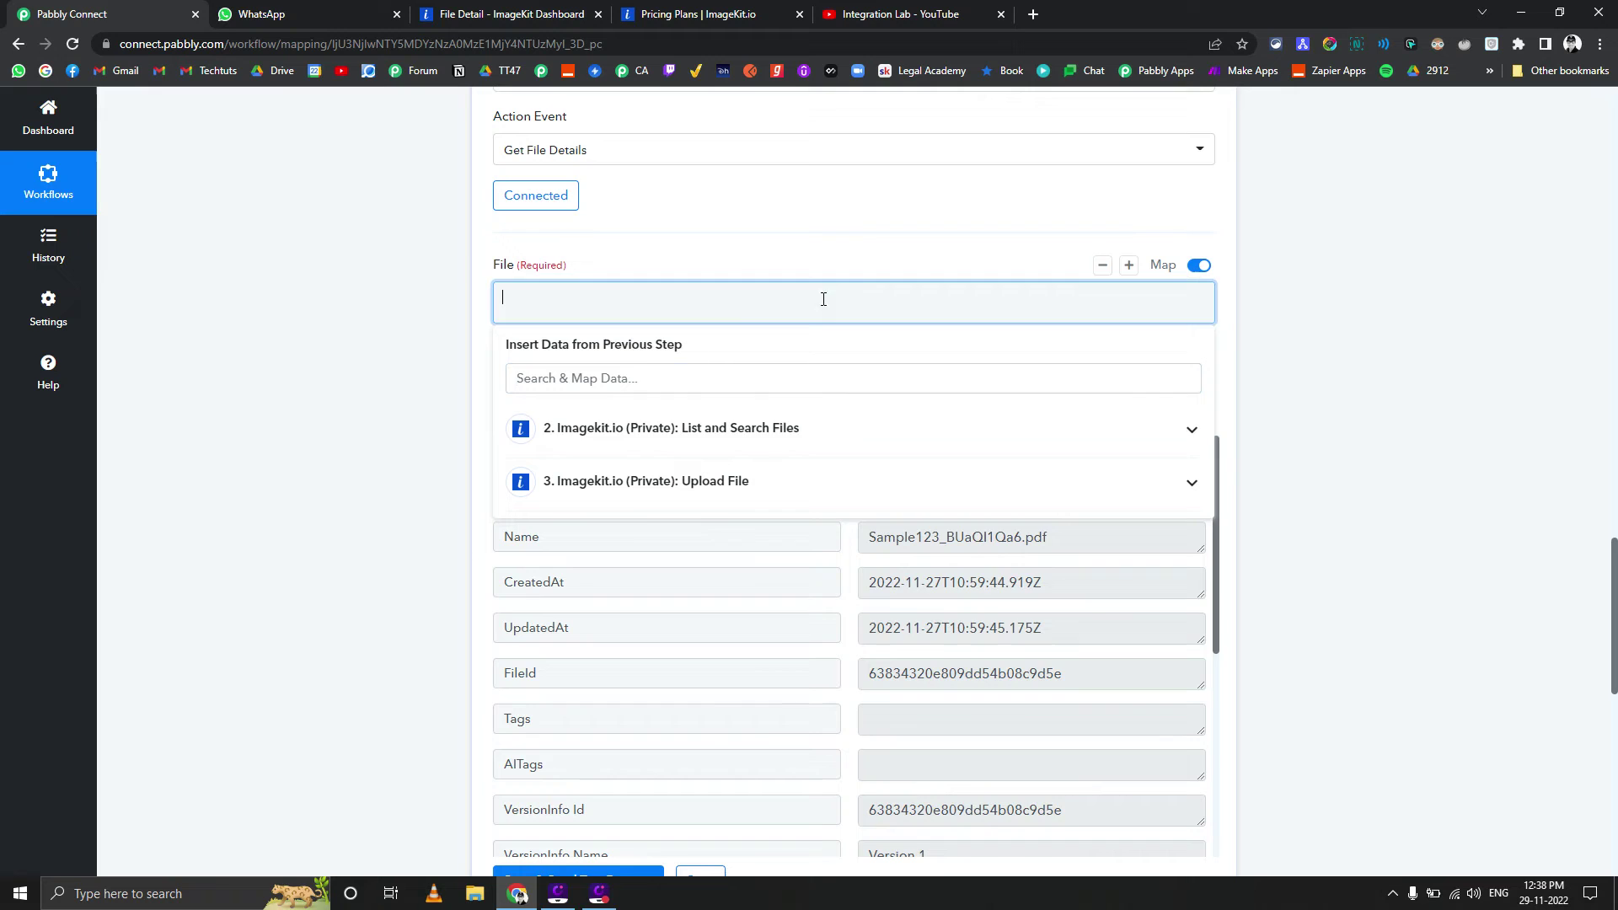
left_click(640, 502)
left_click(636, 527)
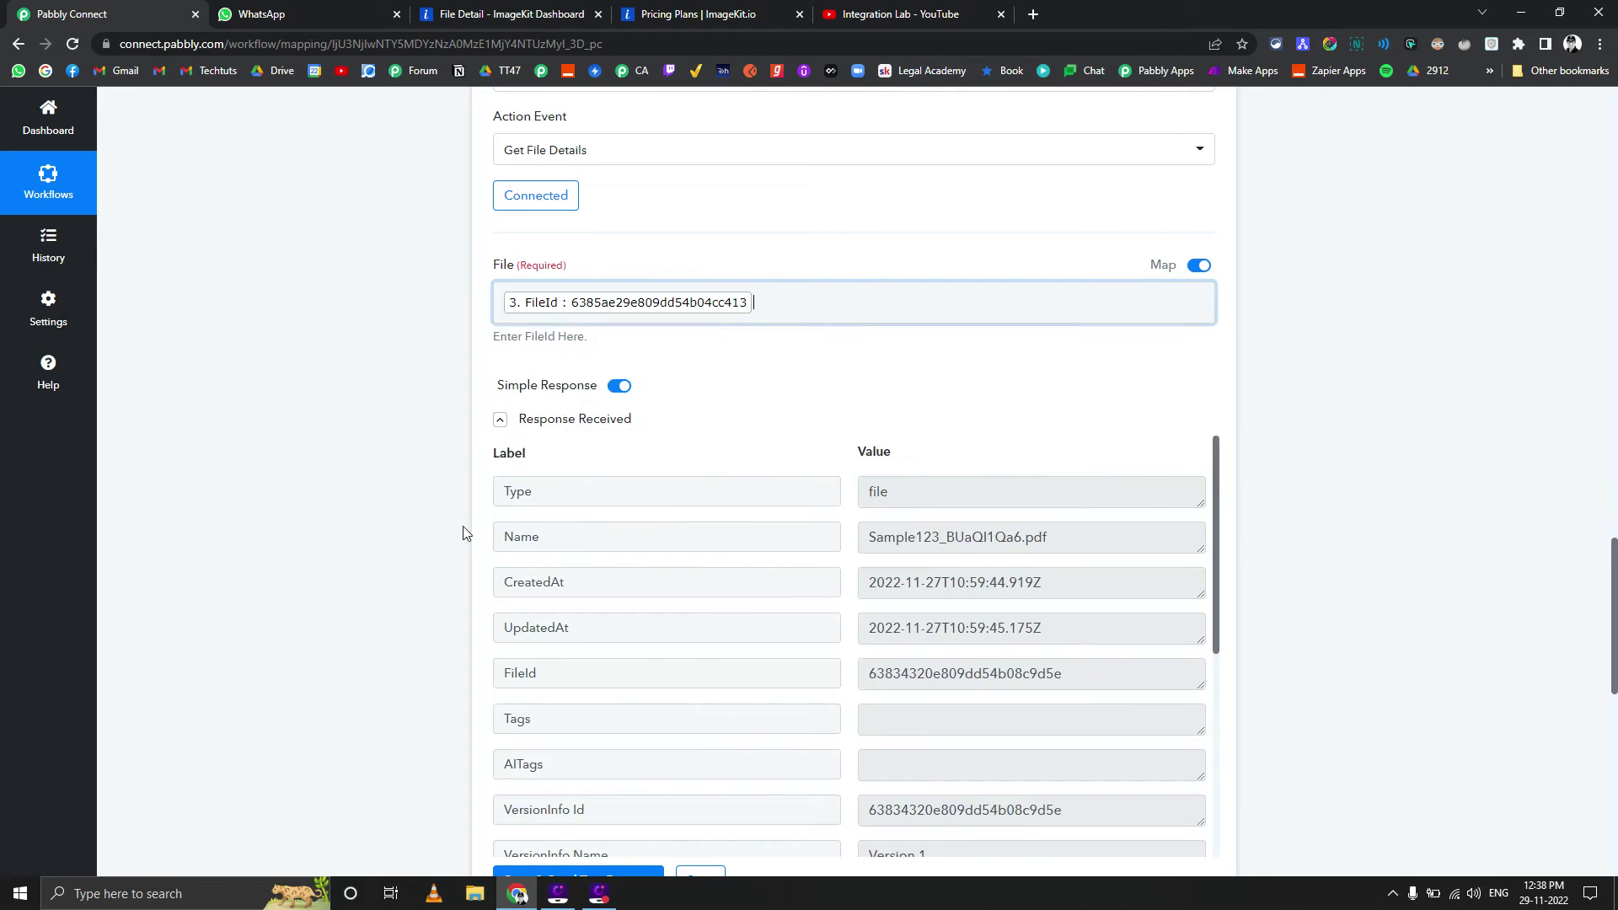
scroll(422, 546, "down", 2)
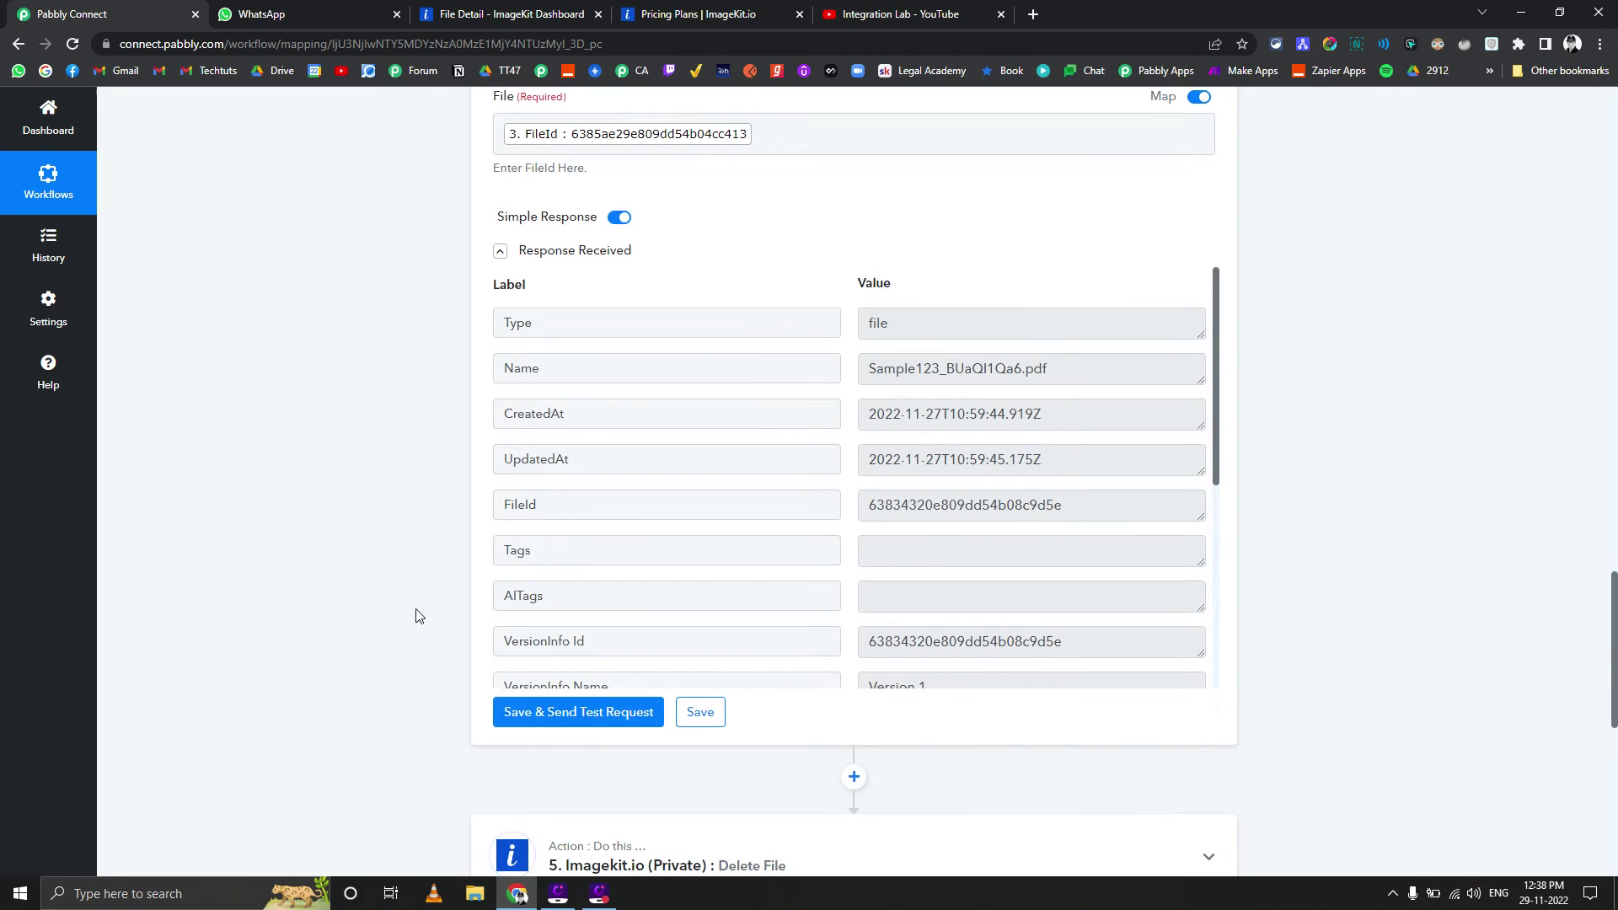
left_click(527, 712)
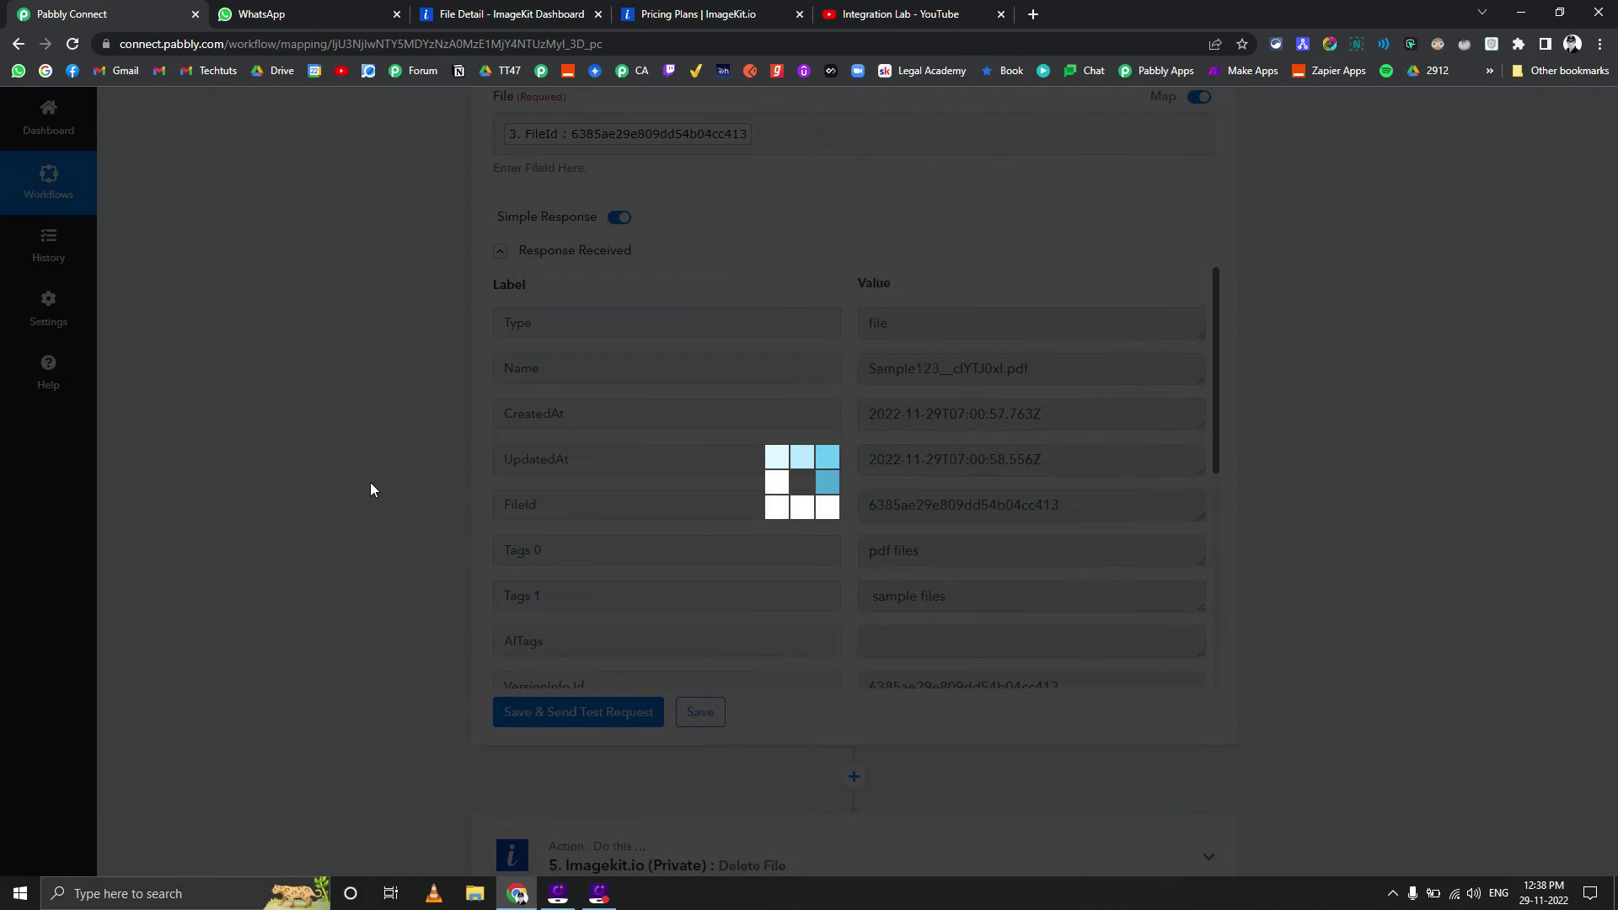
Review the response: Mime application/pdf, Size 6869, FilePath /Folder2/Sample123__cIYTJ0xl.pdf and the full Url
scroll(931, 466, "down", 2)
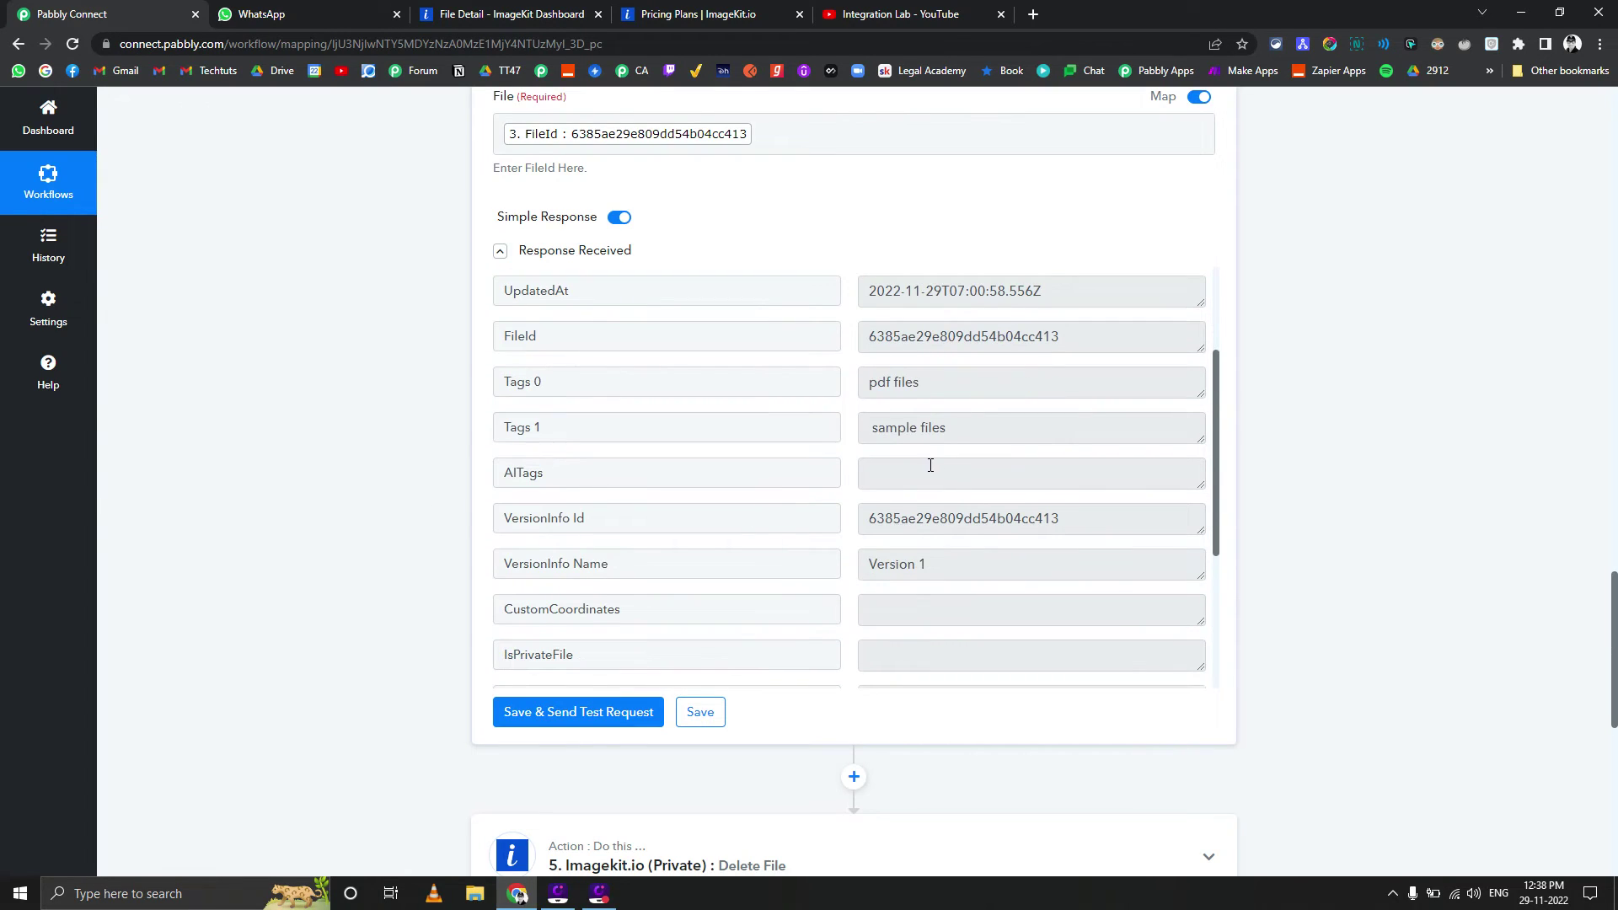
scroll(931, 467, "down", 1)
scroll(960, 467, "down", 2)
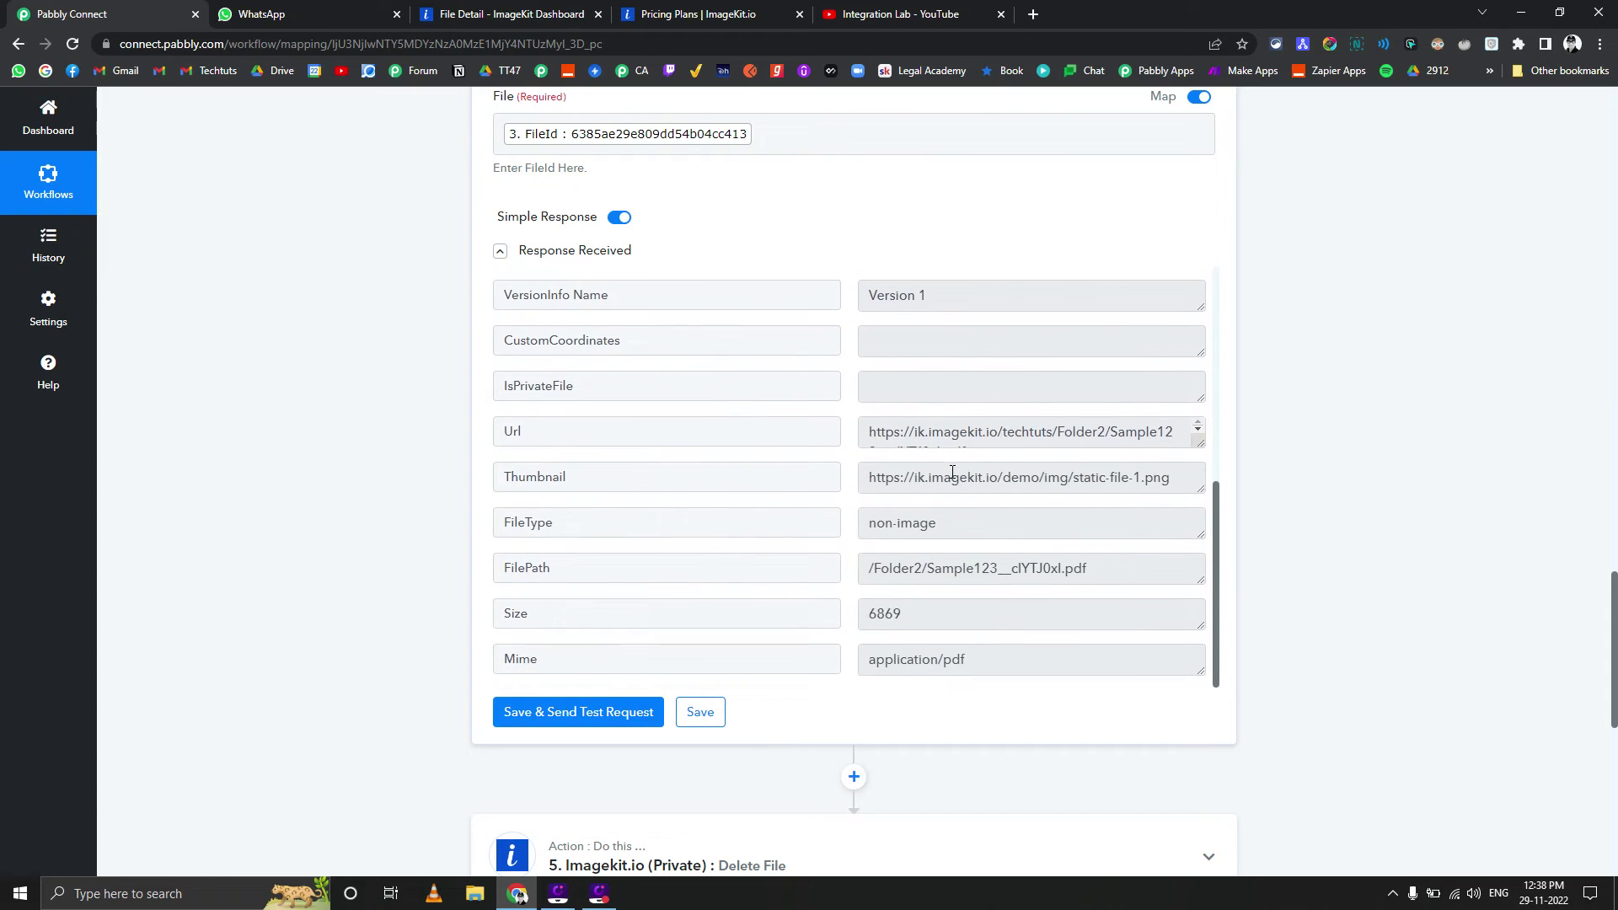
scroll(950, 546, "down", 1)
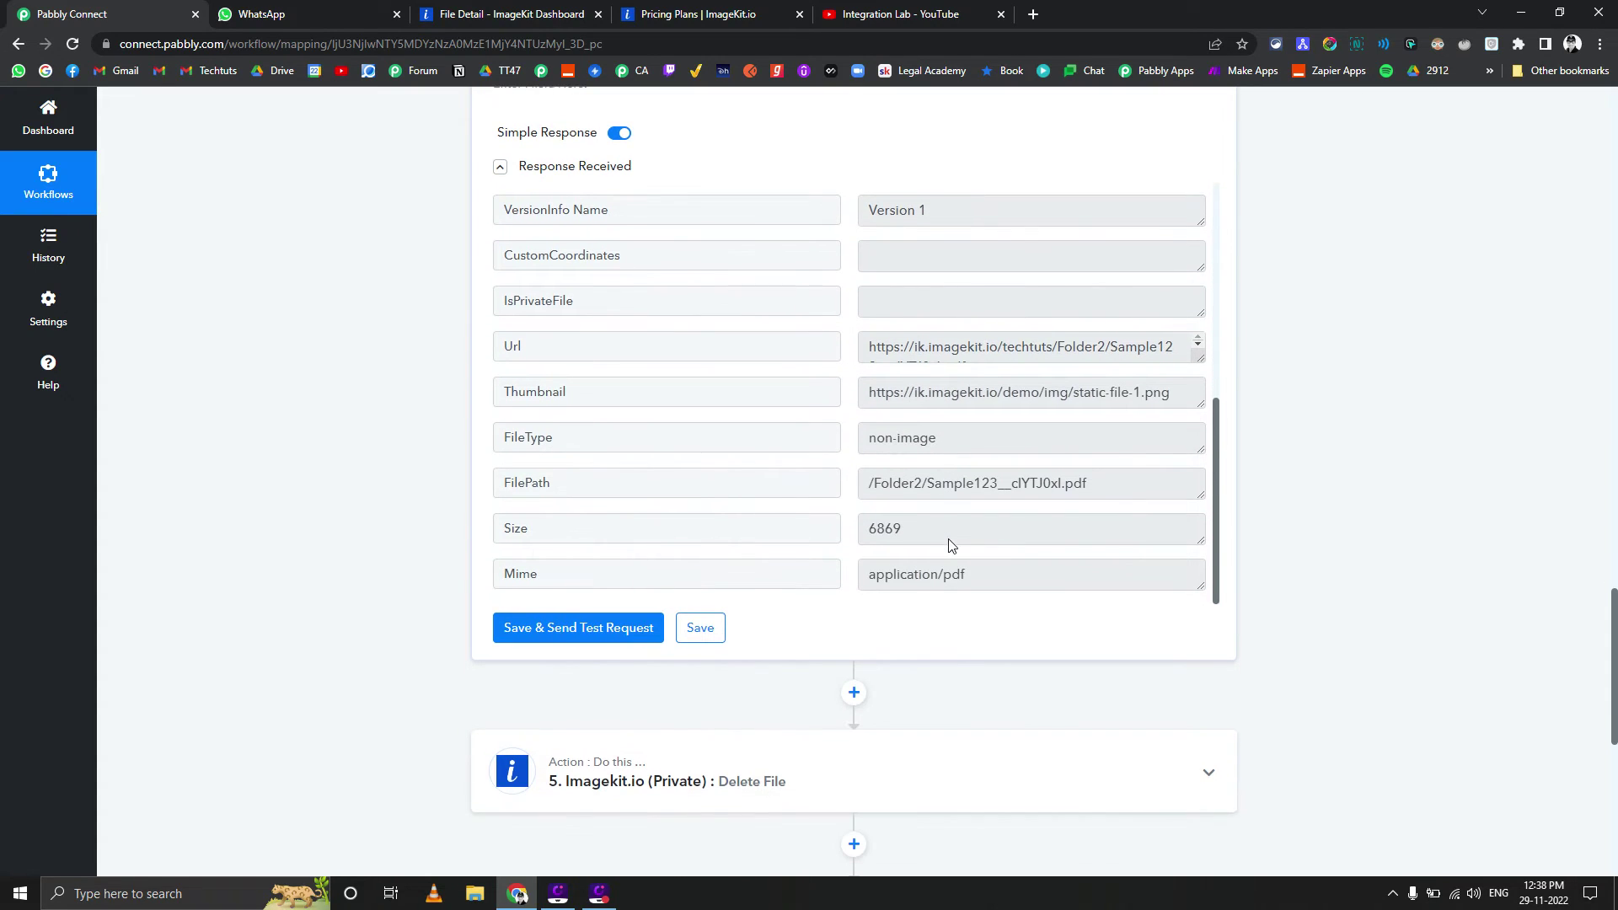
left_click_drag(719, 573, 472, 574)
left_click(950, 570)
key("ctrl+a")
left_click(921, 540)
key("ctrl+a")
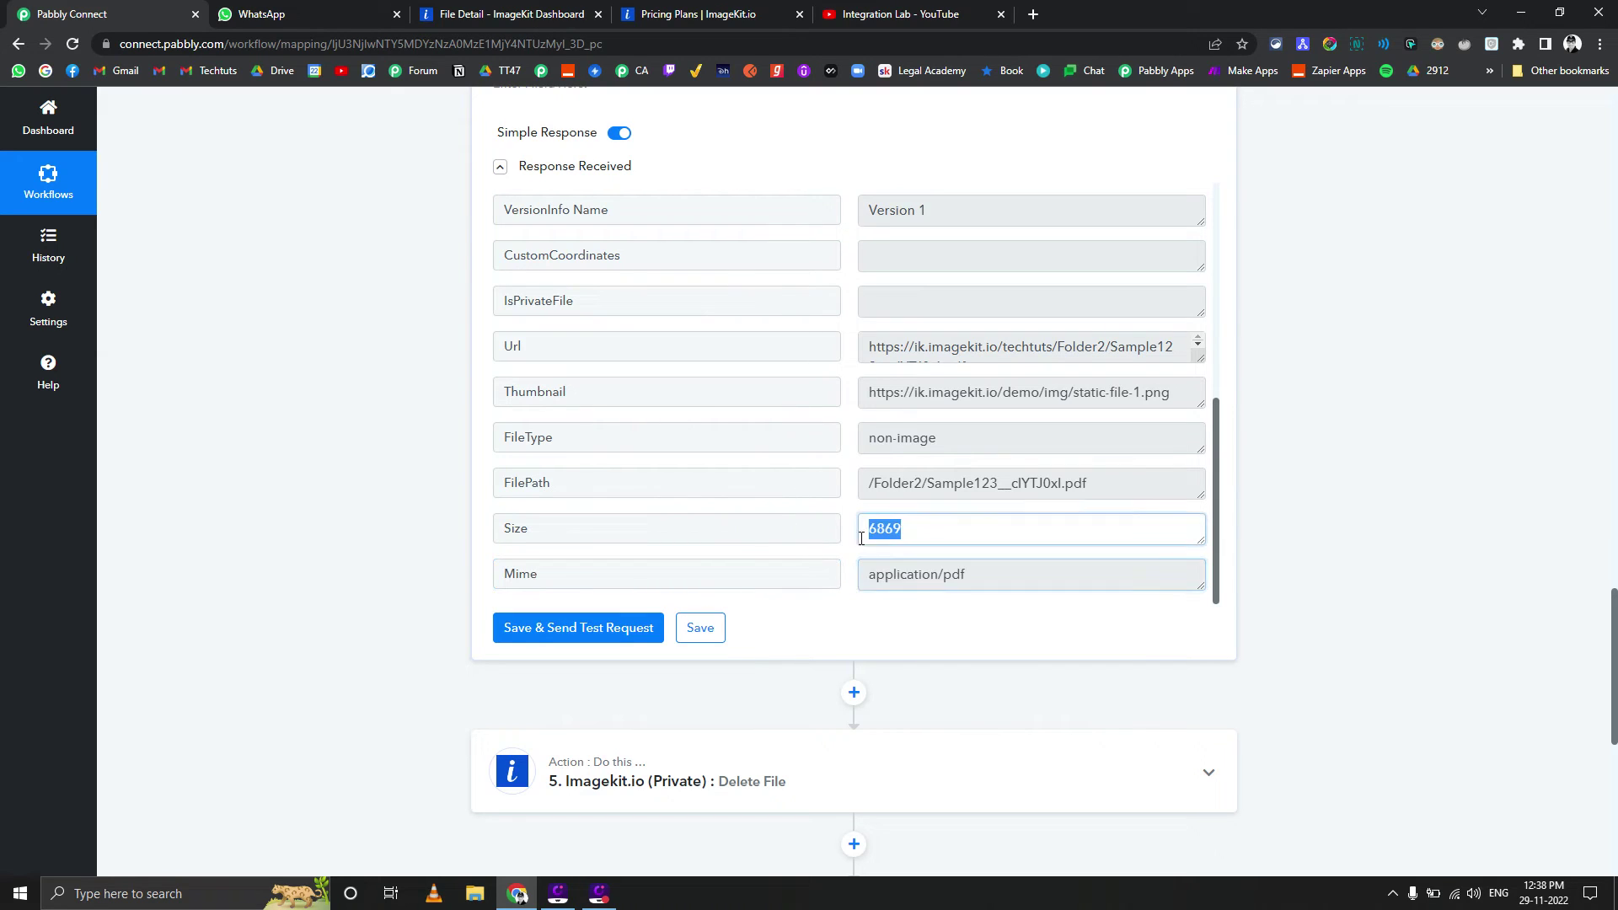
left_click(1173, 477)
key("ctrl+a")
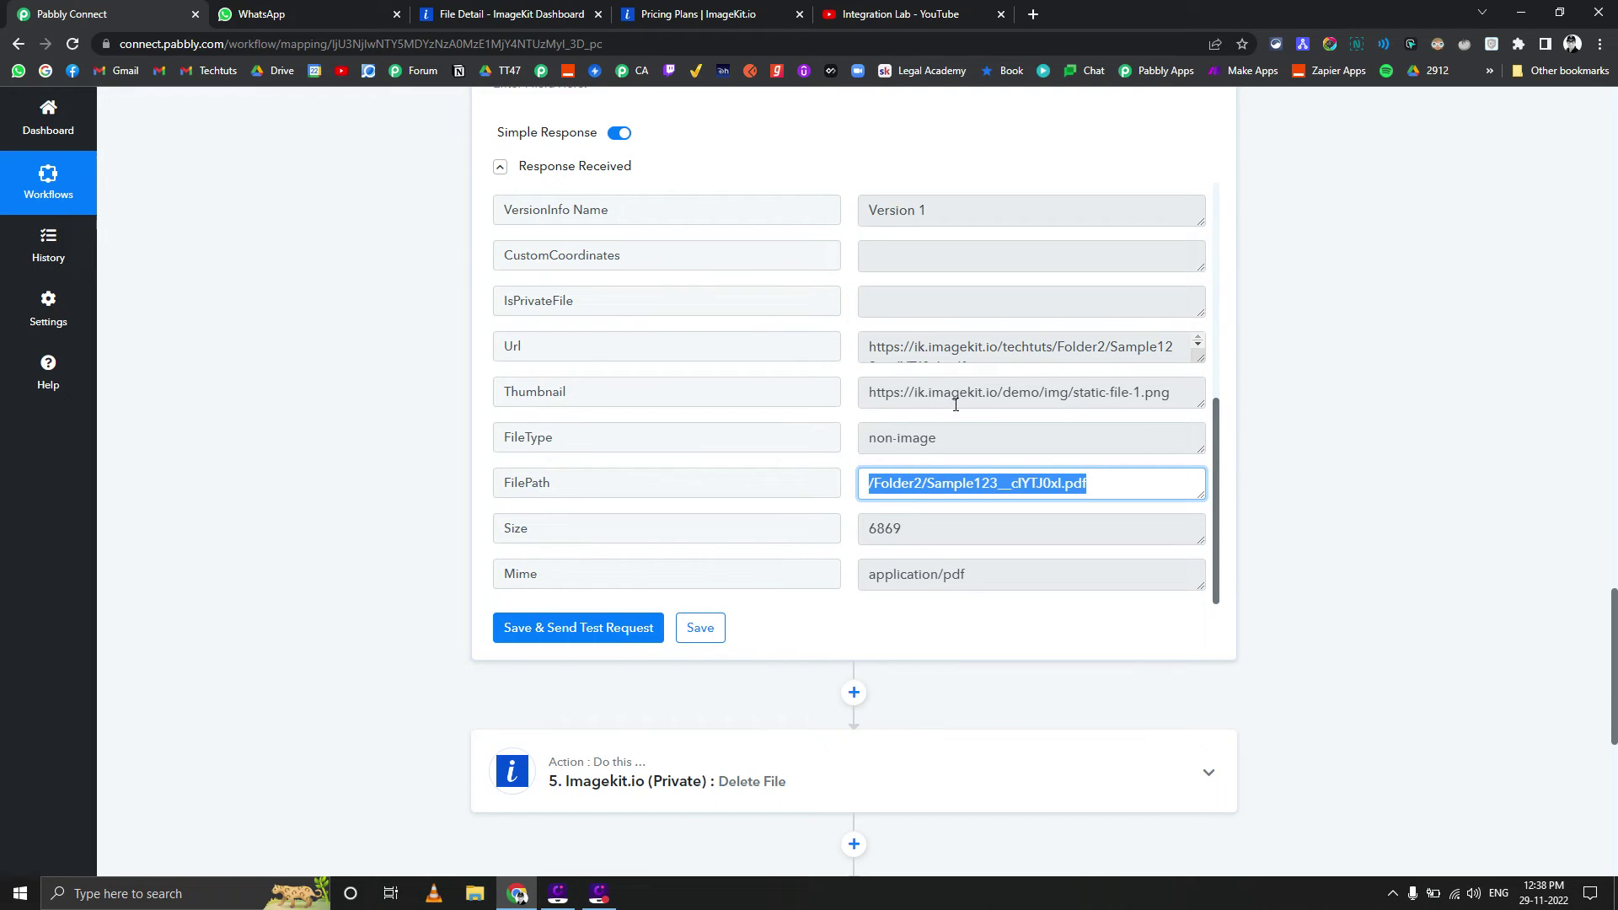
left_click_drag(1200, 360, 1200, 413)
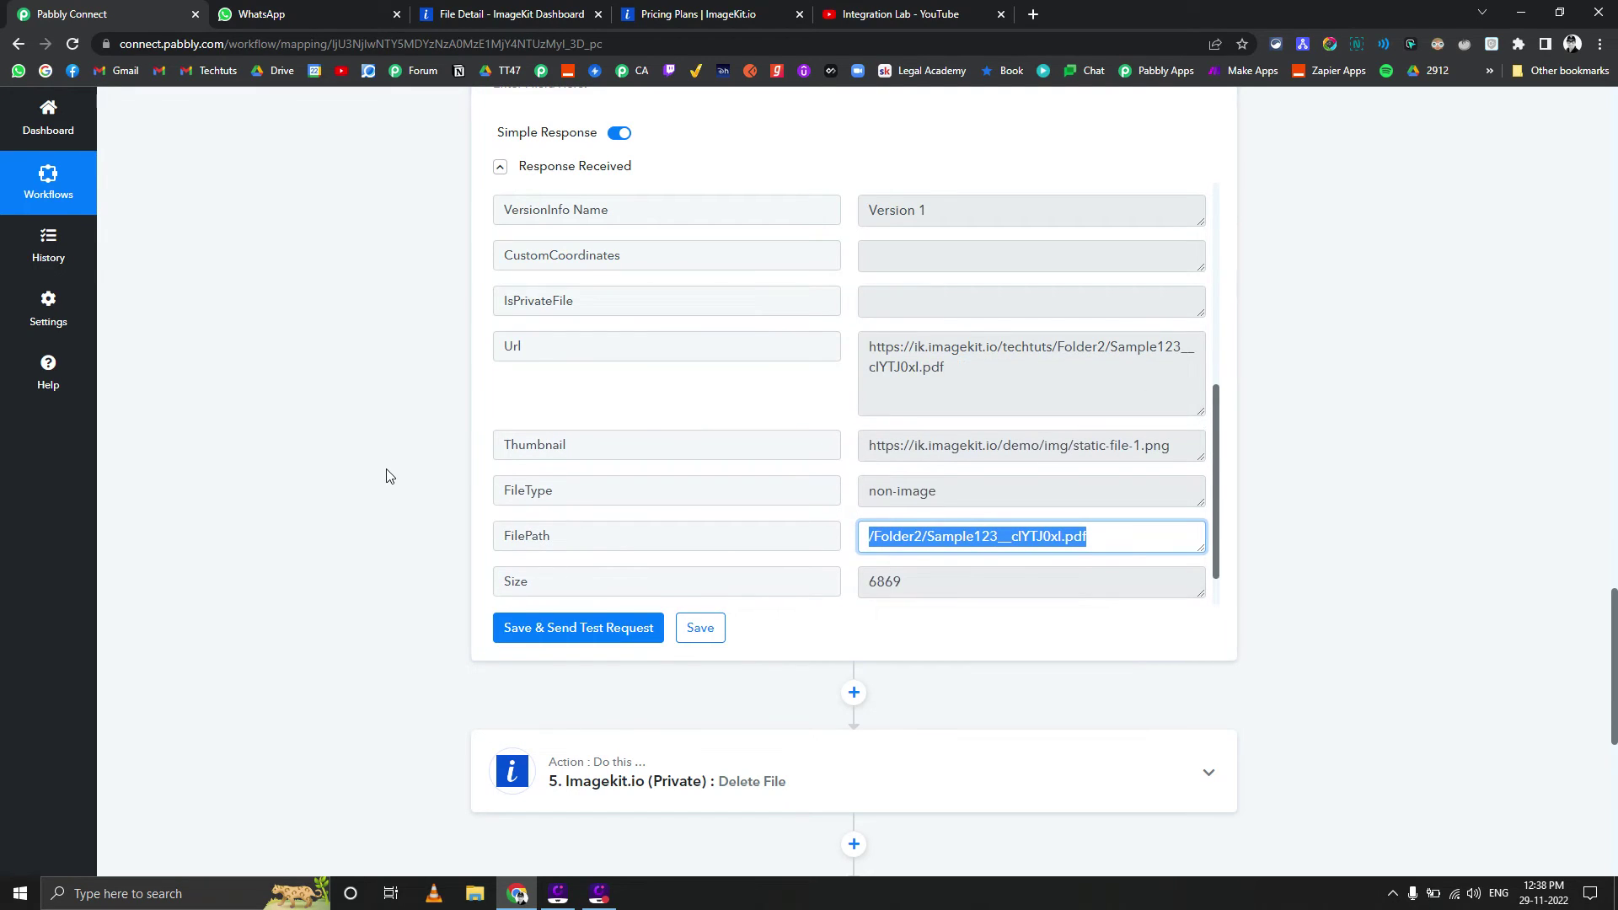
scroll(387, 476, "up", 3)
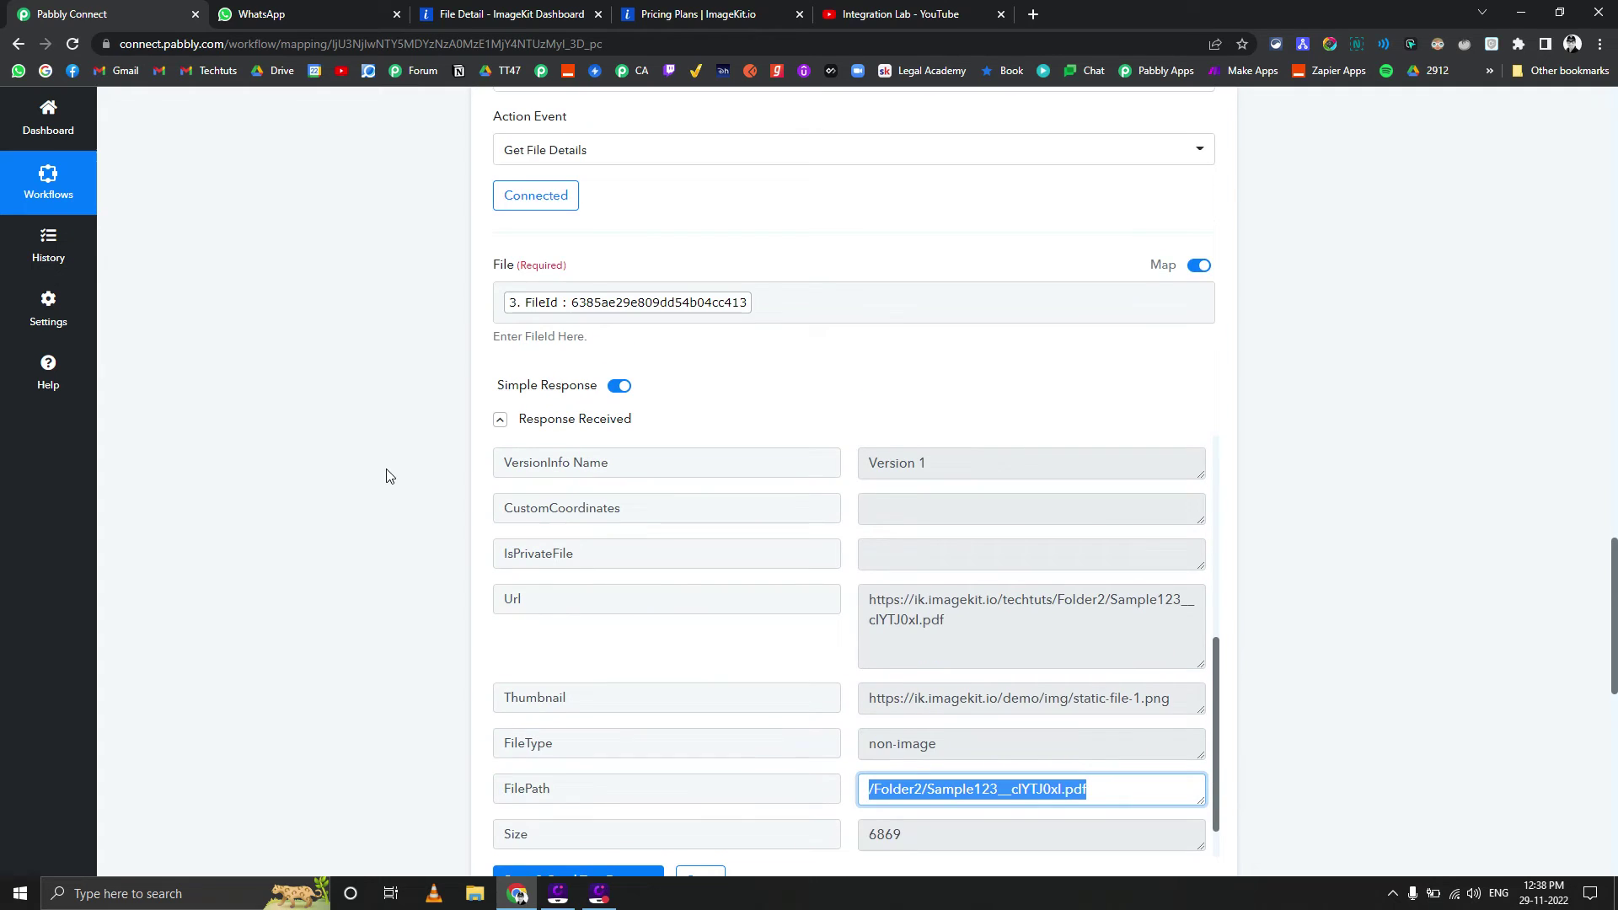
scroll(387, 474, "down", 6)
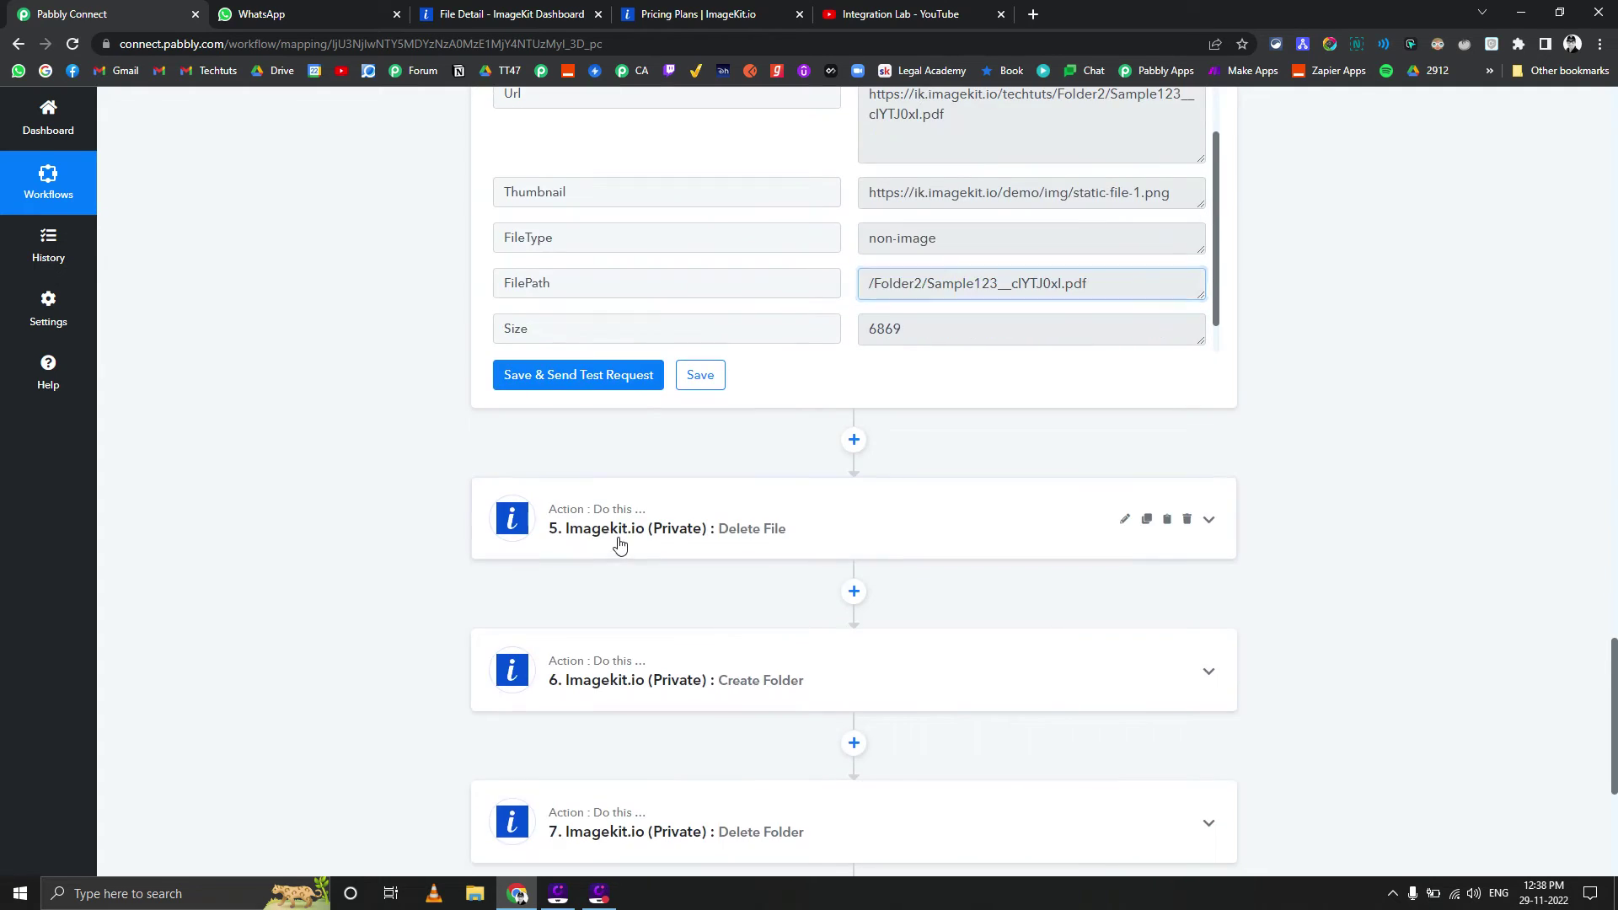
Reload the Delete File step's file list and choose ForBiggerFun_1wWJcL3NB.mp4 as the file to delete
left_click(619, 546)
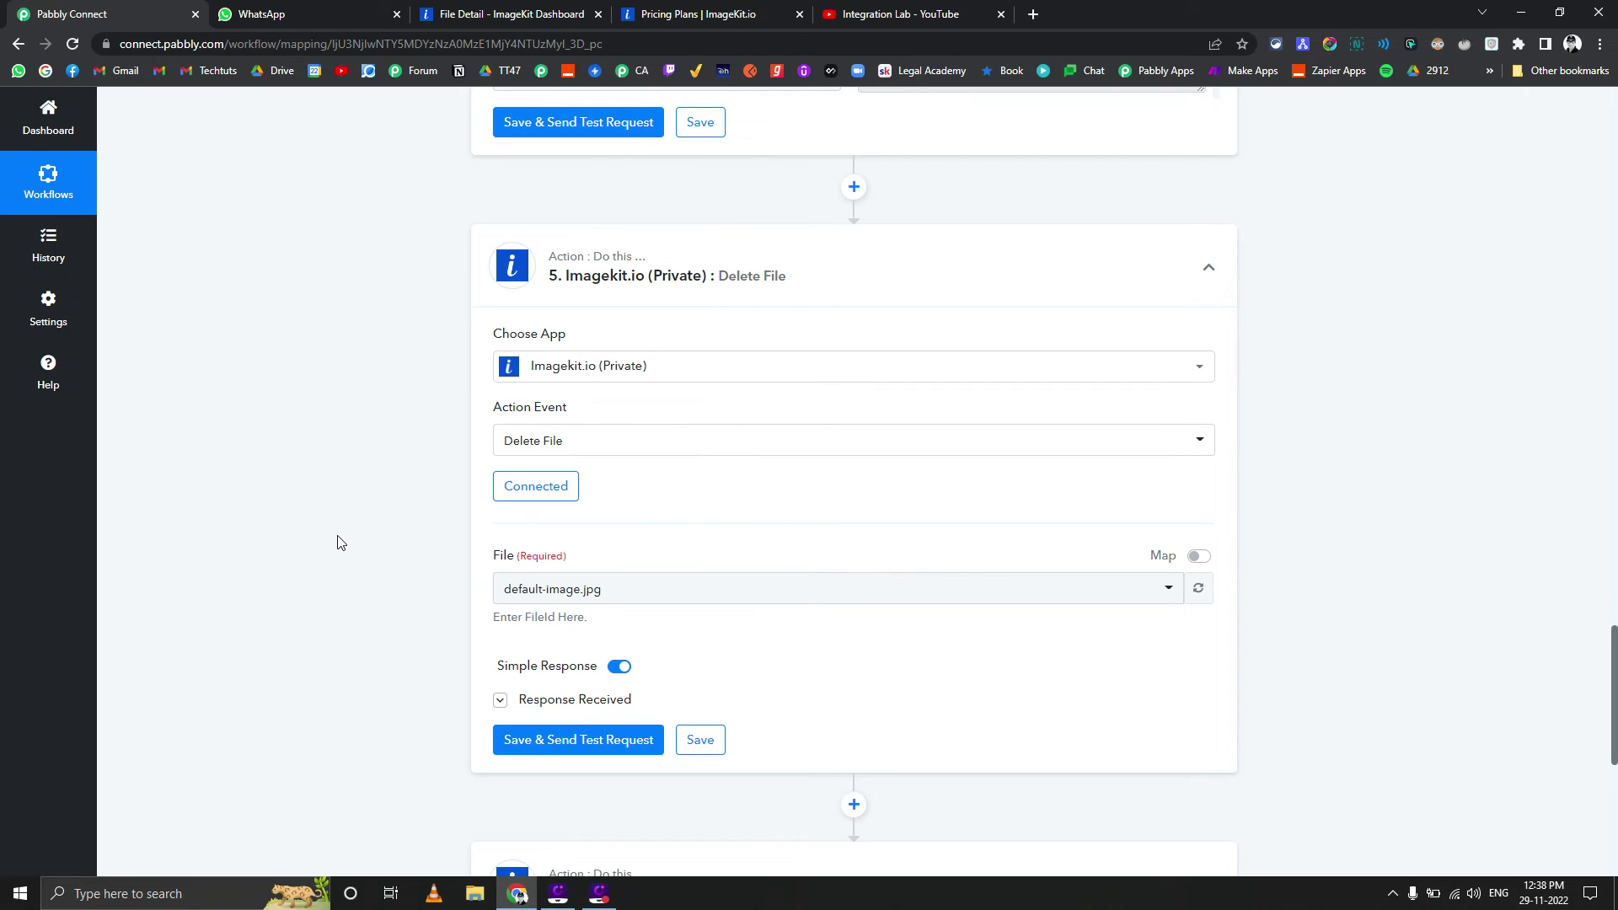
scroll(338, 542, "down", 1)
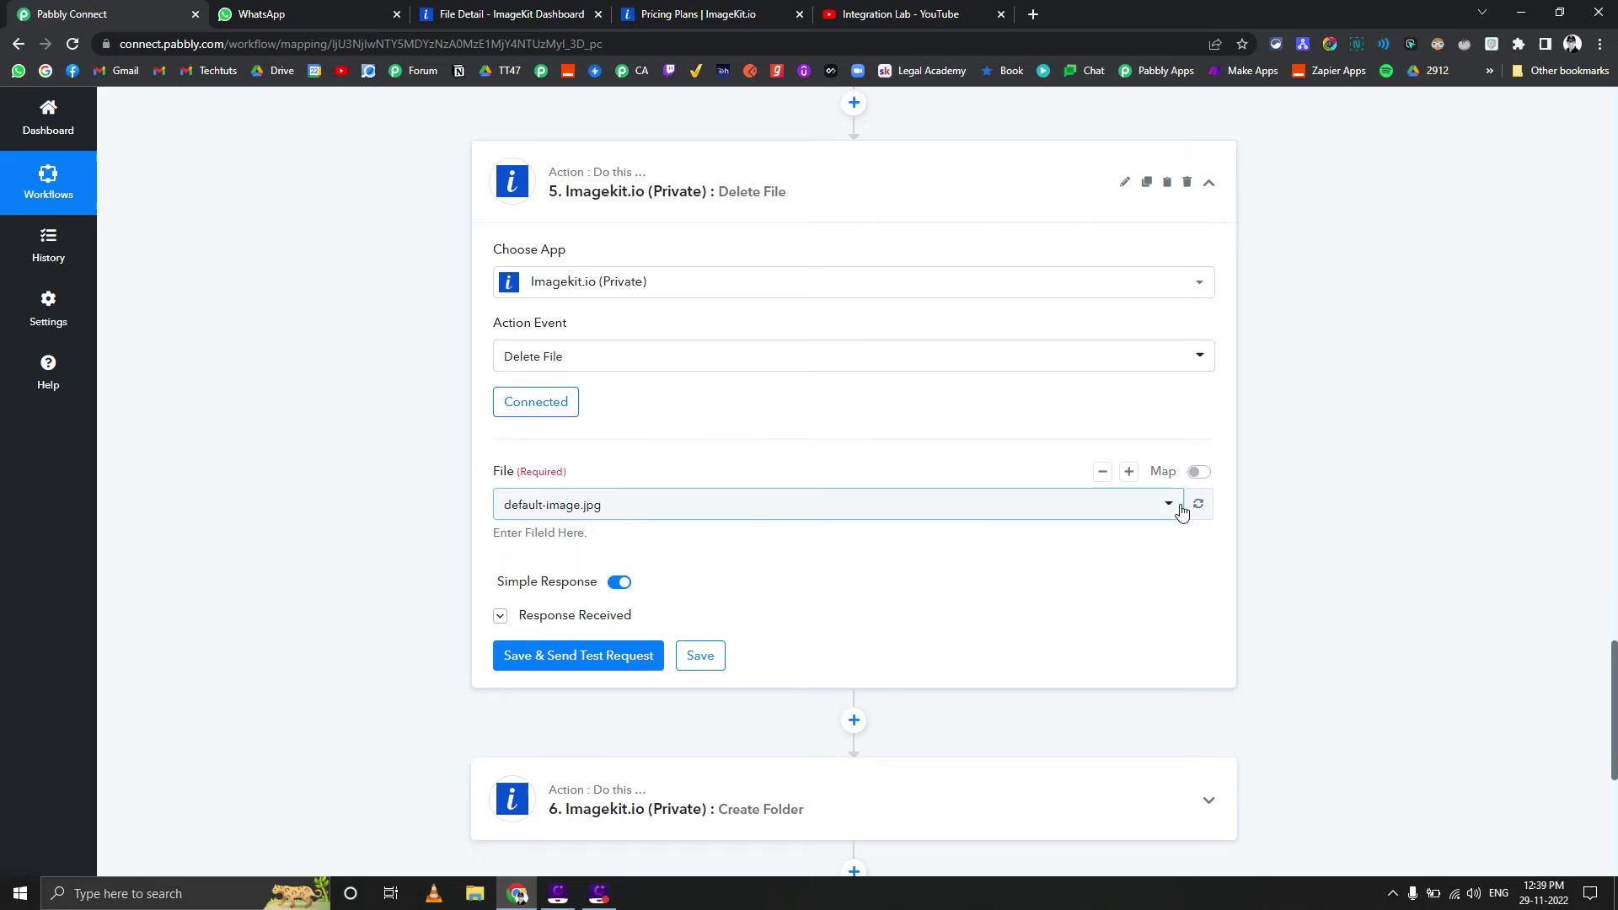
left_click(987, 506)
left_click(980, 508)
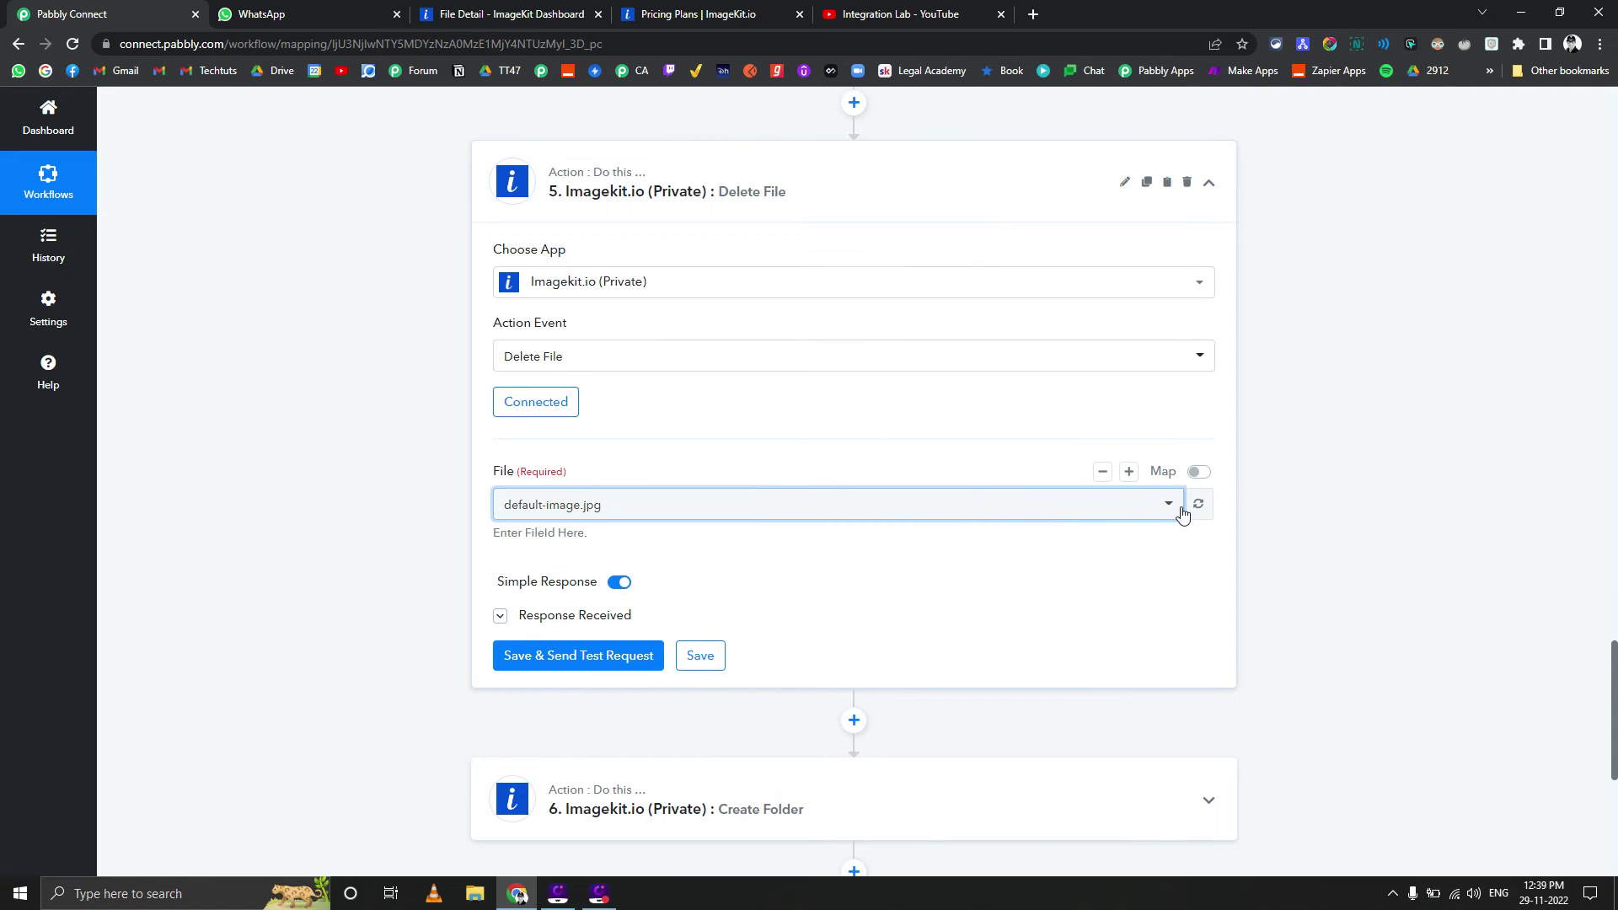
left_click(1190, 506)
left_click(950, 508)
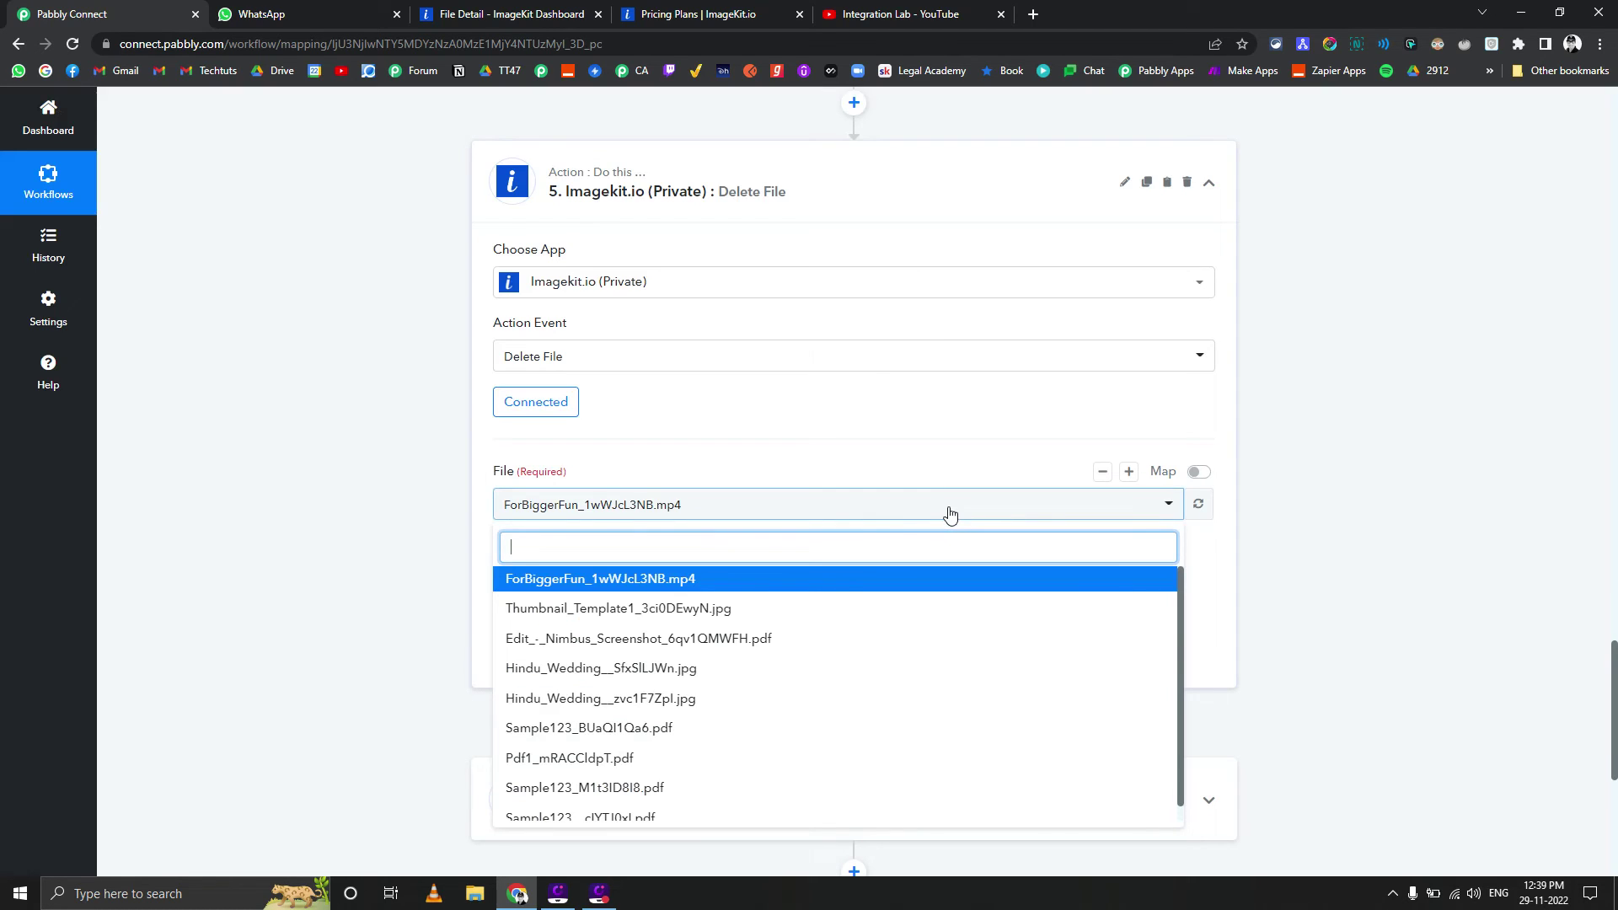
left_click(558, 582)
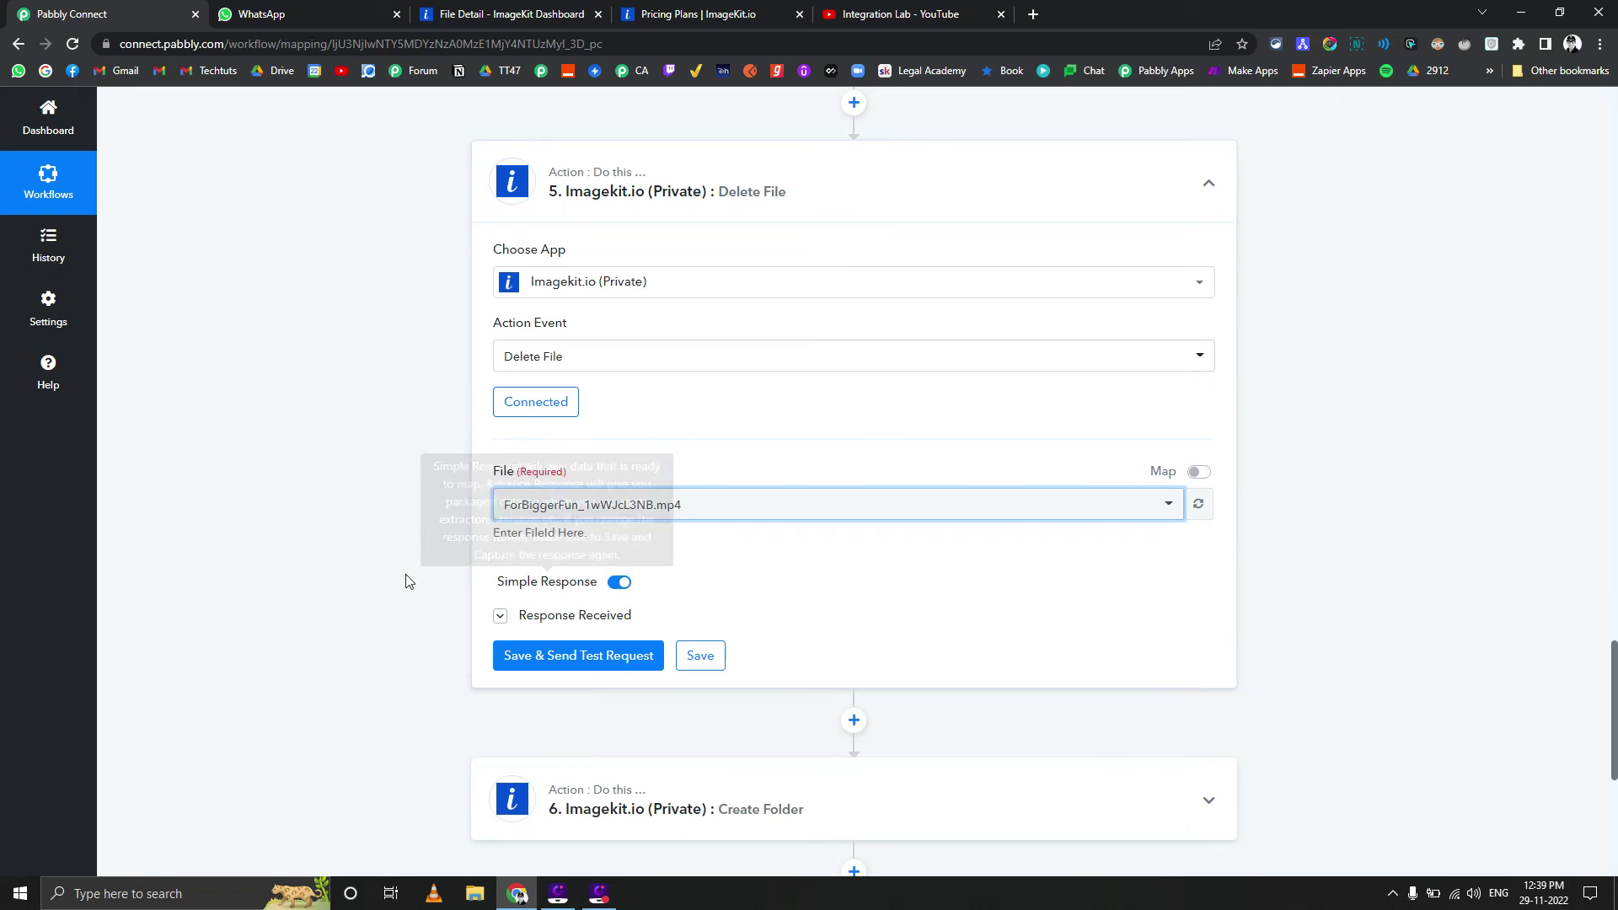
Save and test the Delete File step, confirming HTTP Status Code 204
left_click(539, 657)
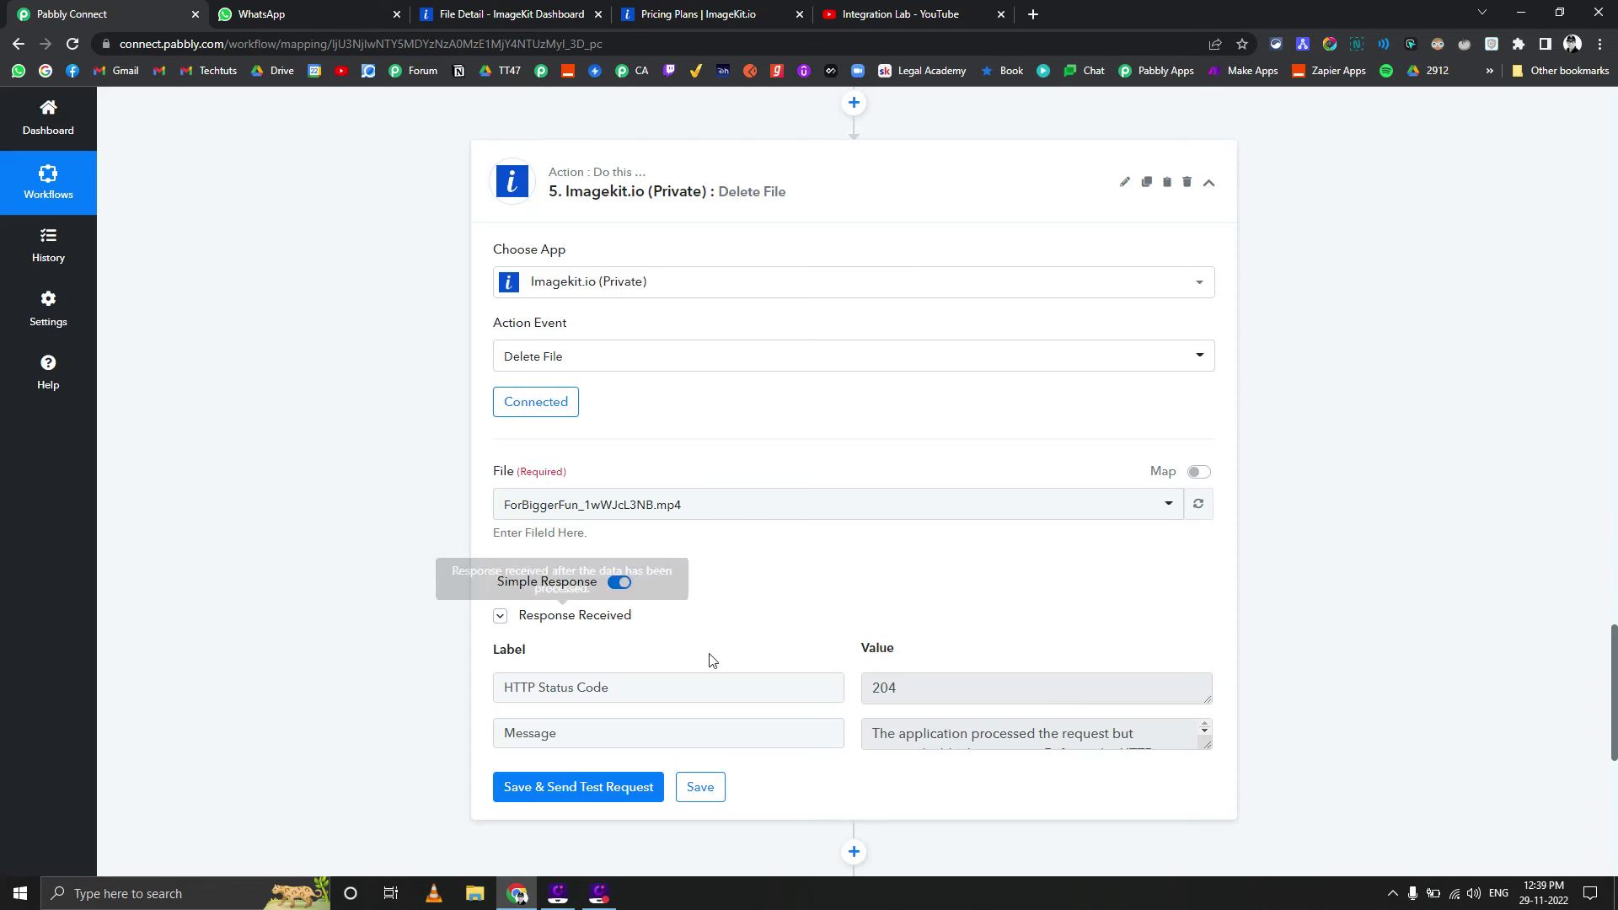
left_click_drag(1044, 697, 752, 675)
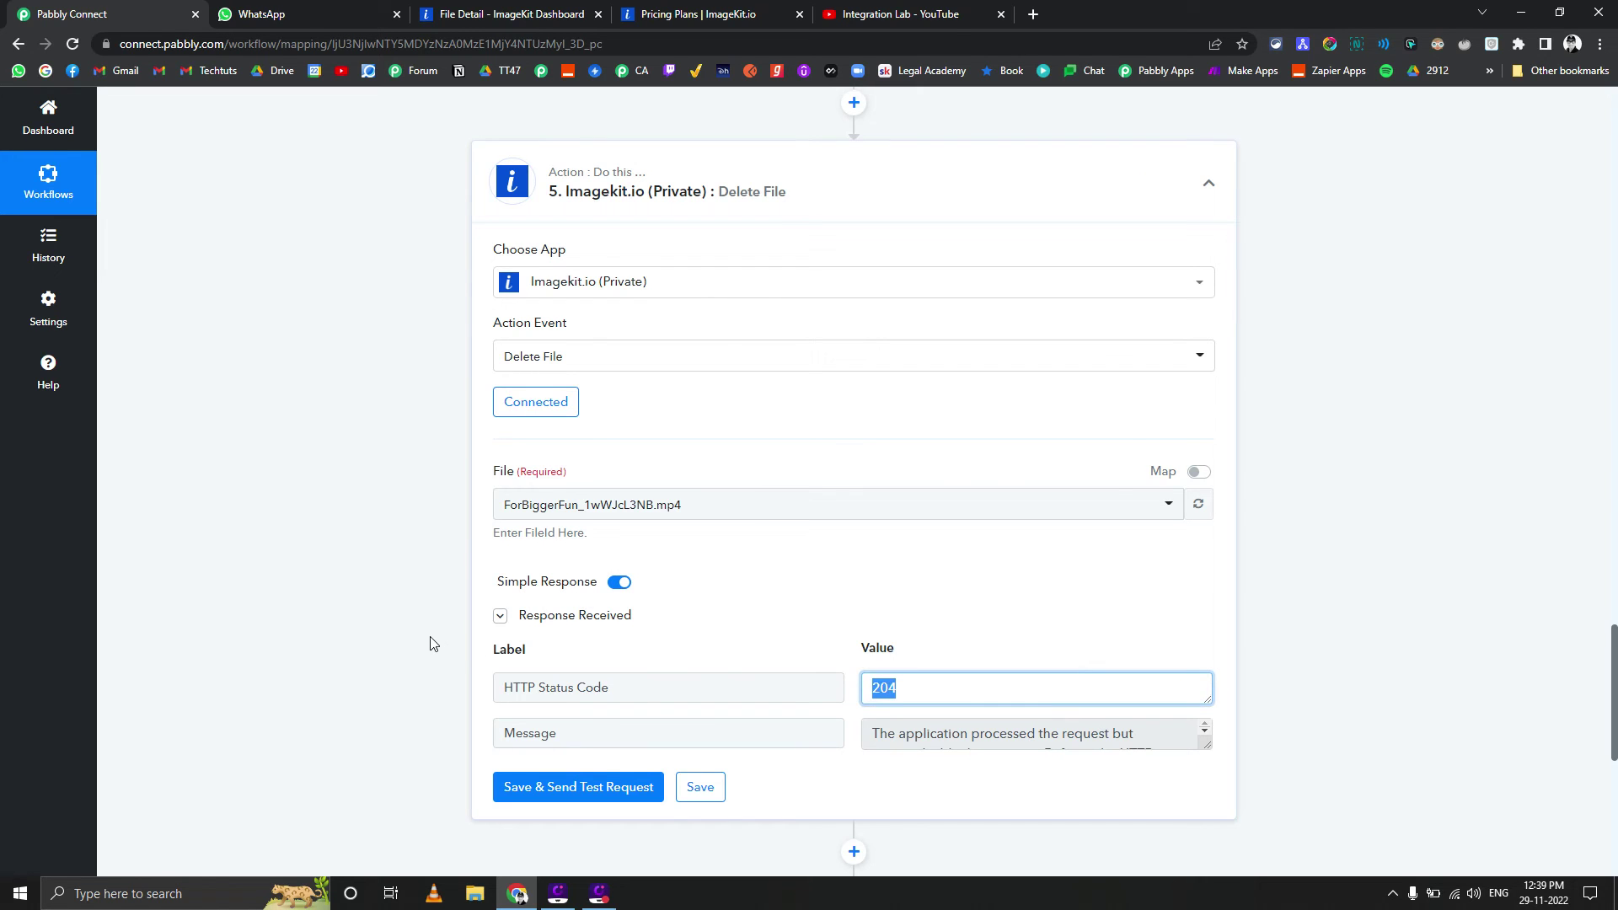
scroll(428, 643, "down", 3)
scroll(398, 610, "down", 3)
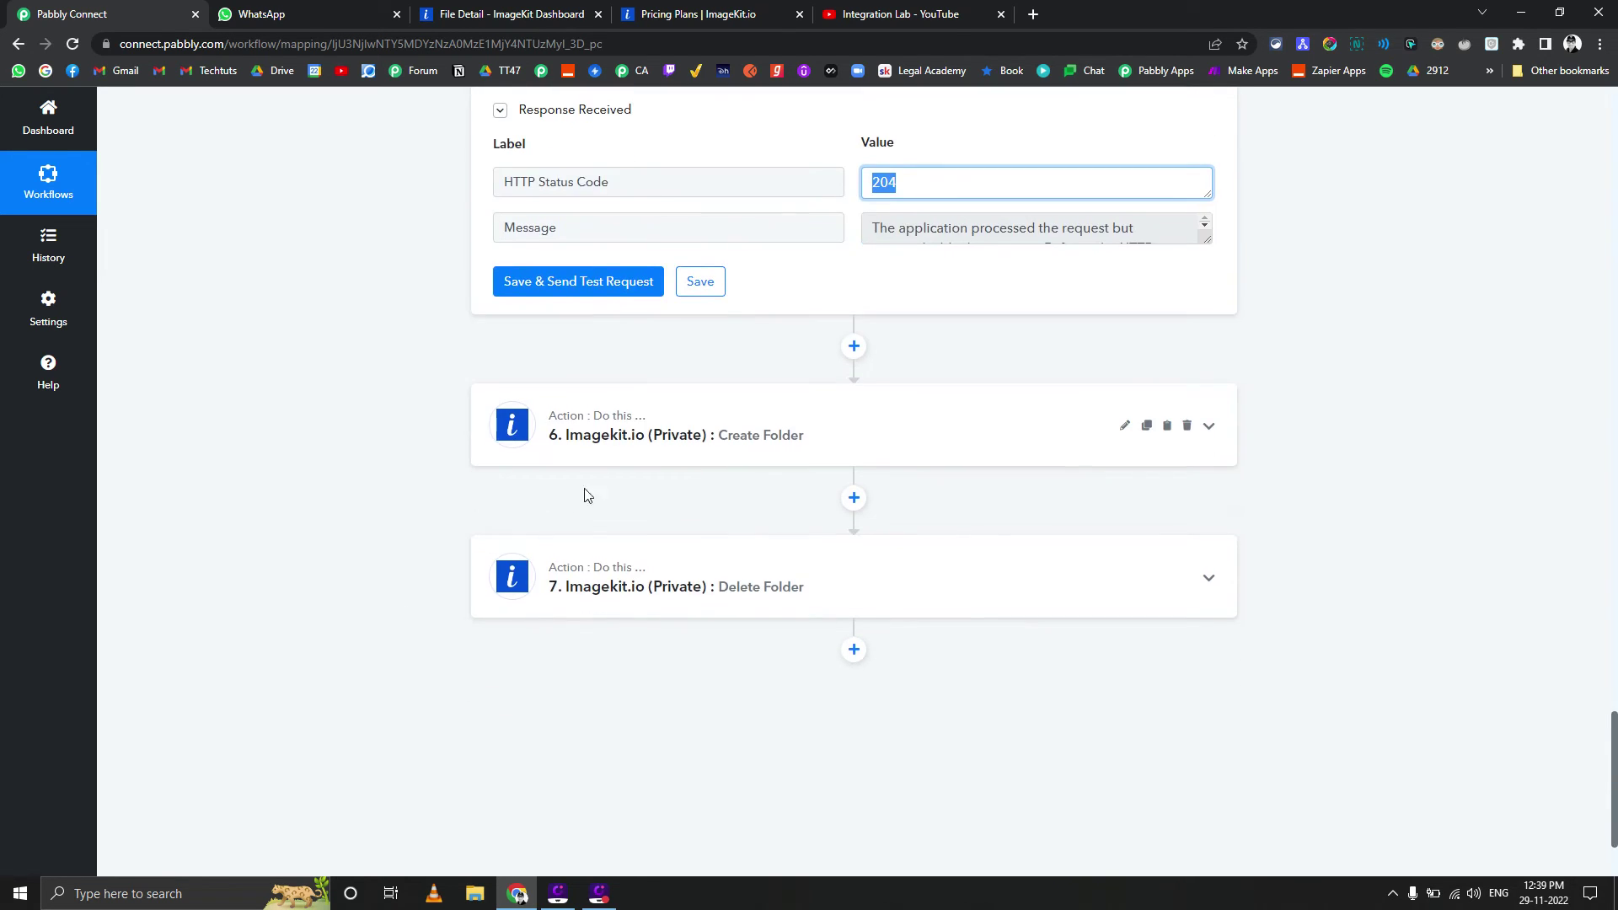
Change the Create Folder step's FolderName from Folder2 to Folder3
left_click(621, 444)
scroll(342, 562, "down", 3)
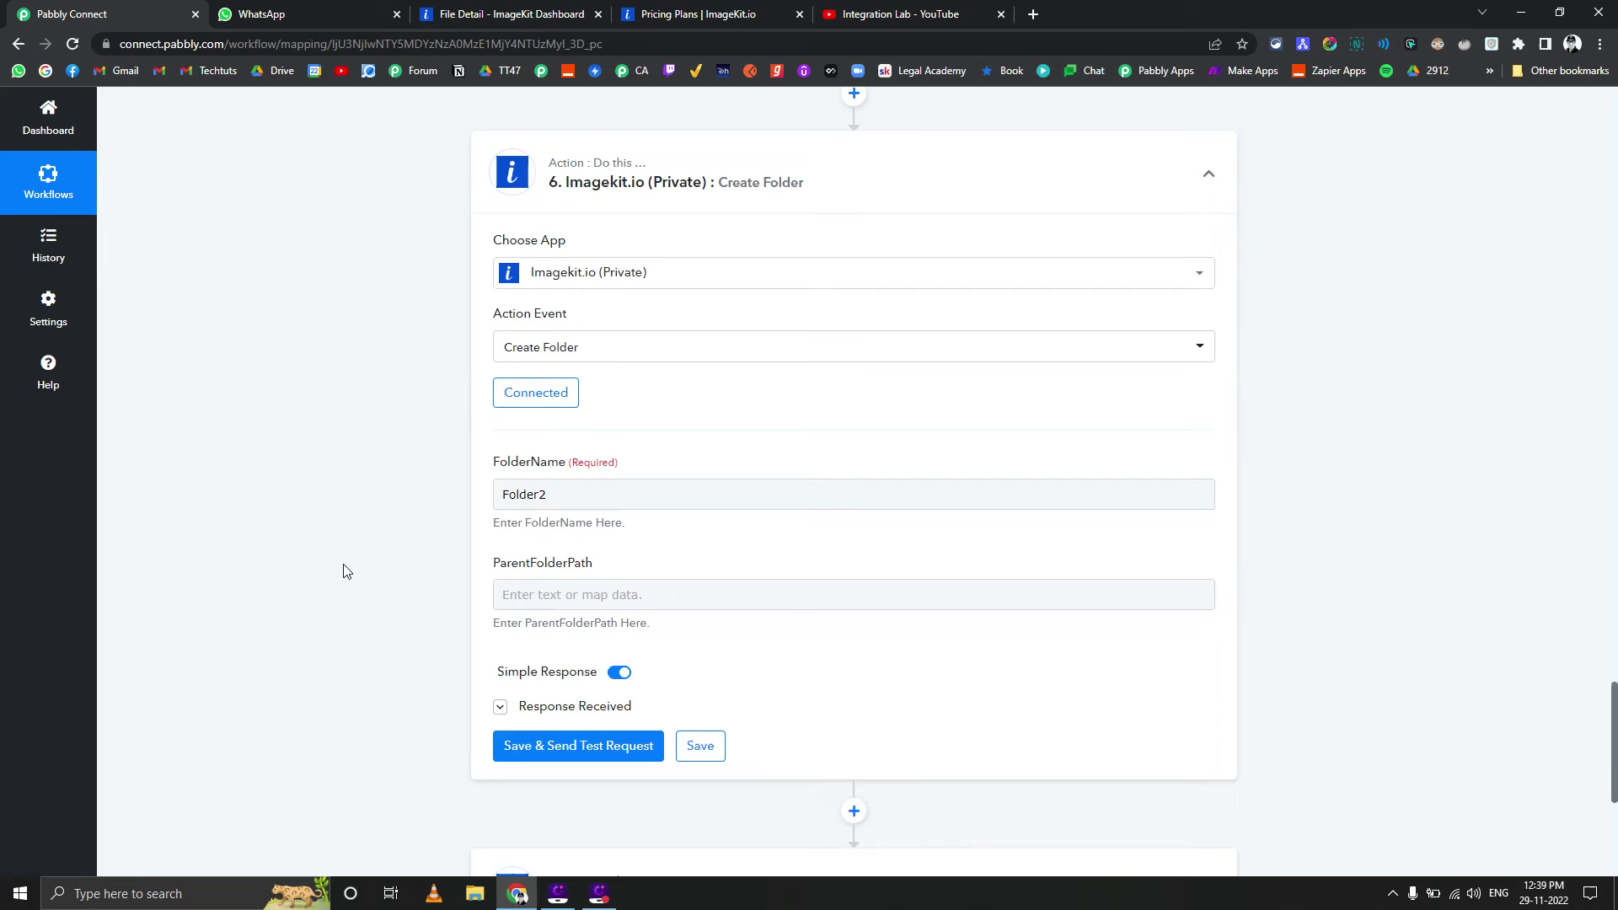
scroll(345, 567, "up", 2)
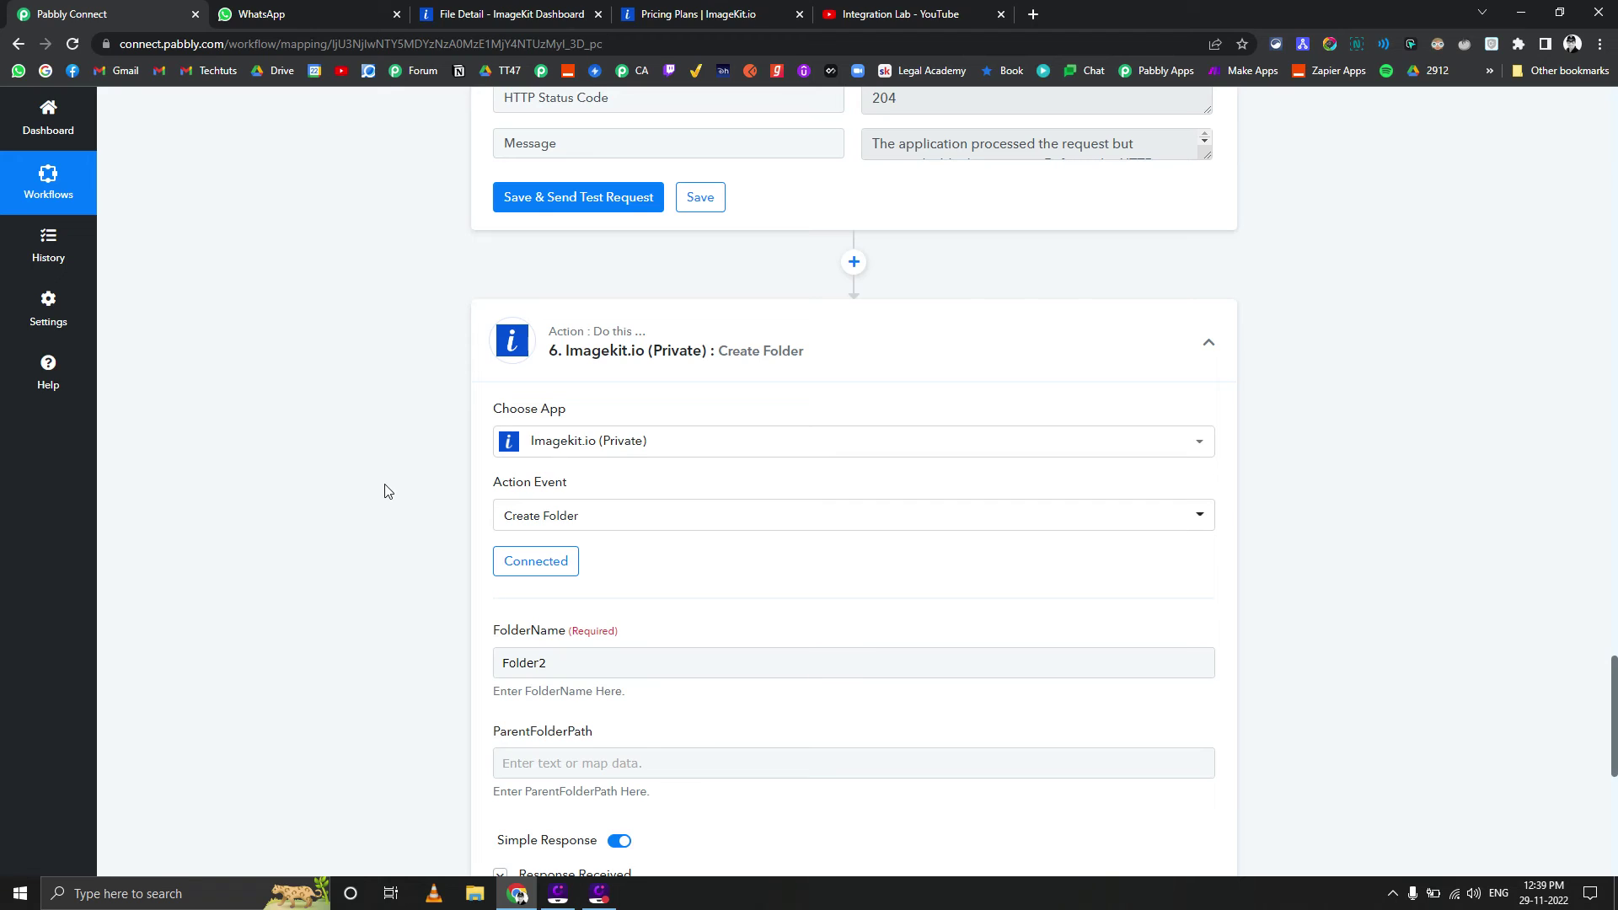
scroll(387, 491, "down", 1)
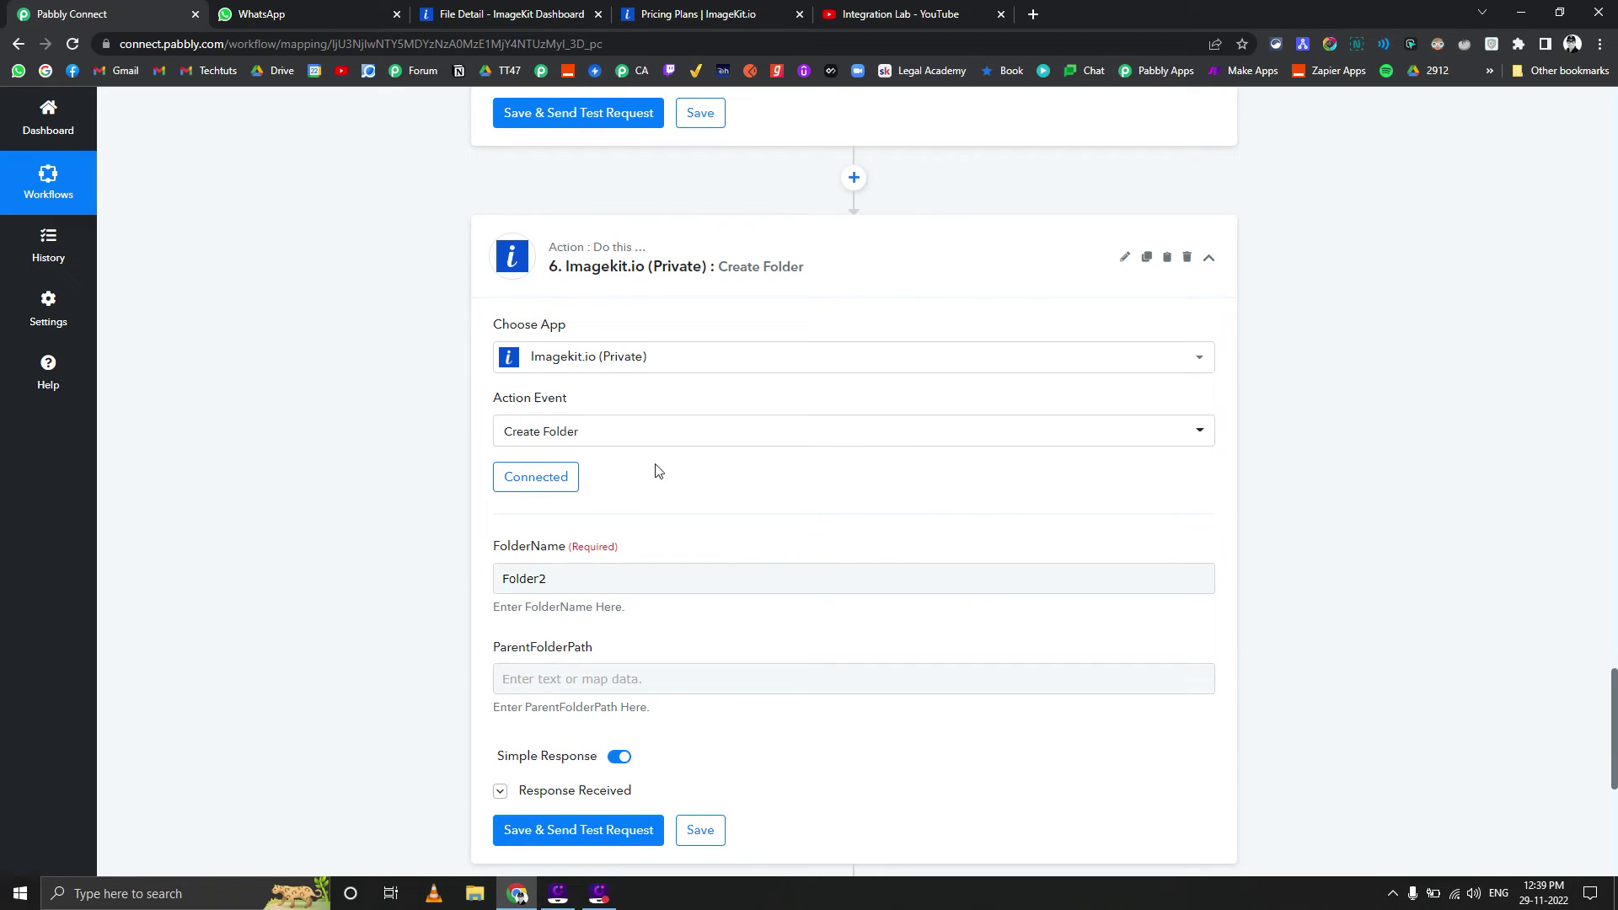
scroll(523, 603, "down", 2)
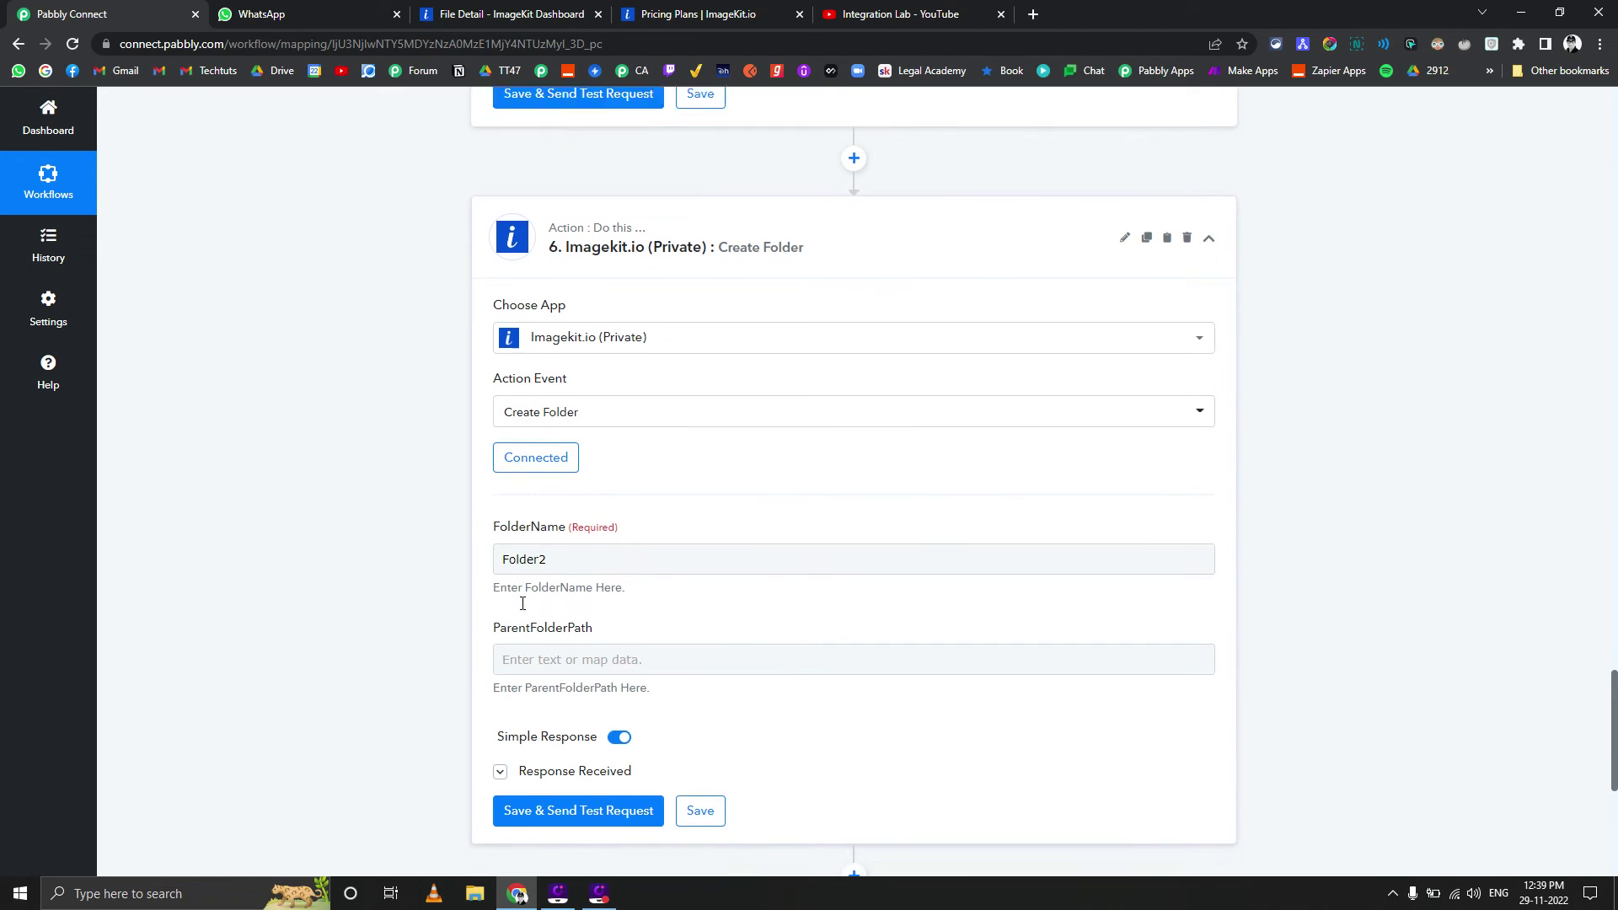
left_click(561, 412)
key("BackSpace")
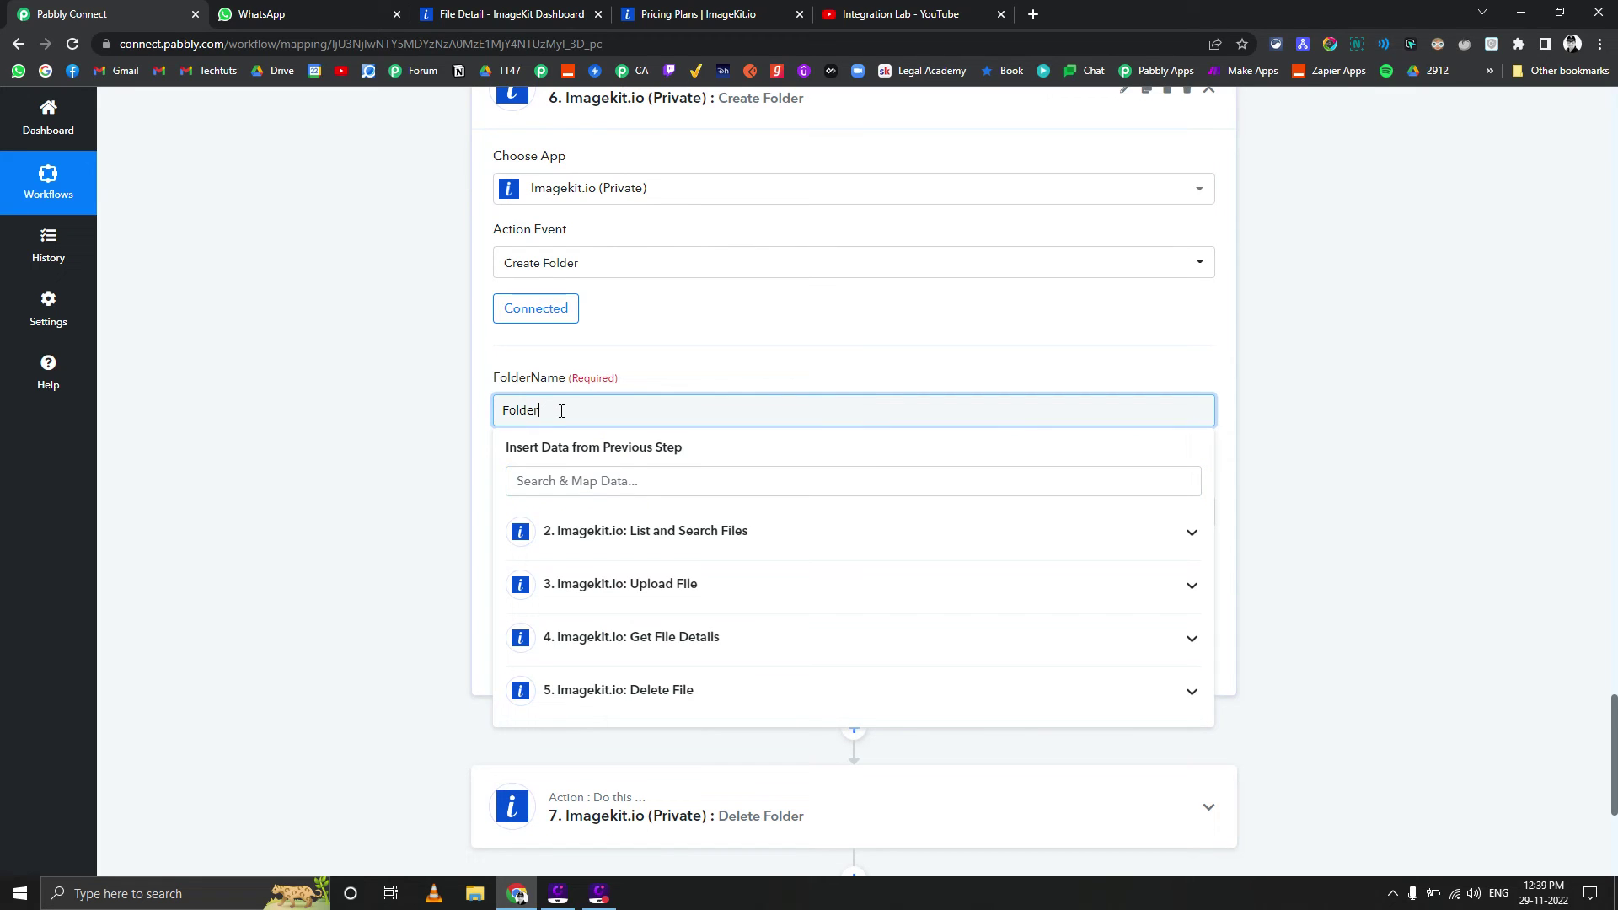
left_click(461, 477)
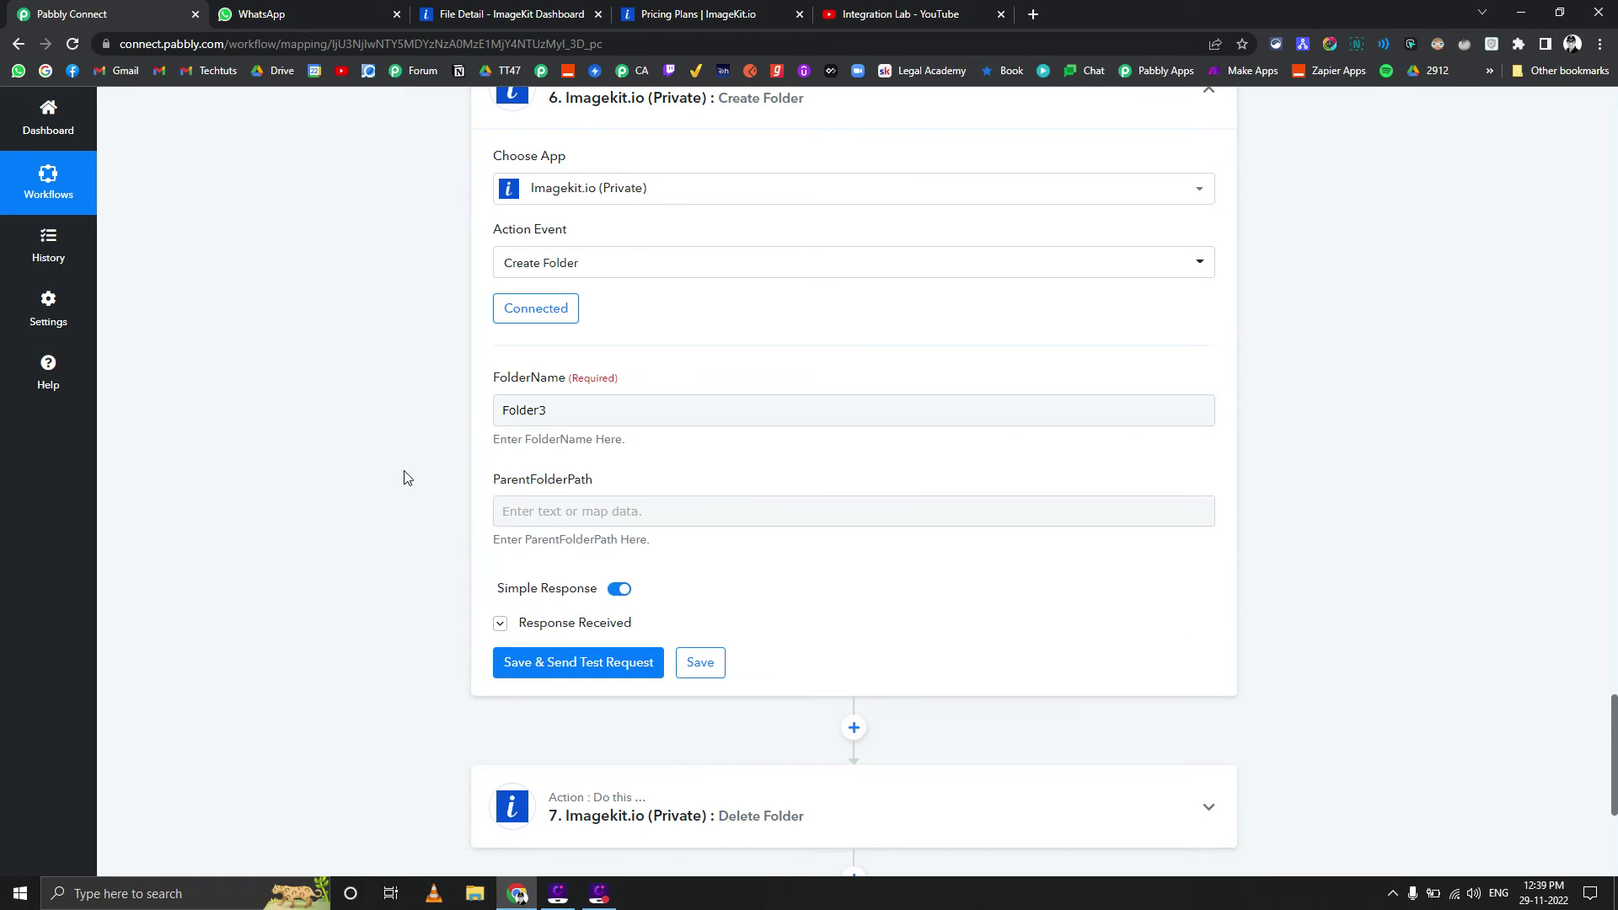
Test the Create Folder step, then confirm in ImageKit's media library that Folder3 exists and is empty
left_click(558, 661)
left_click(539, 10)
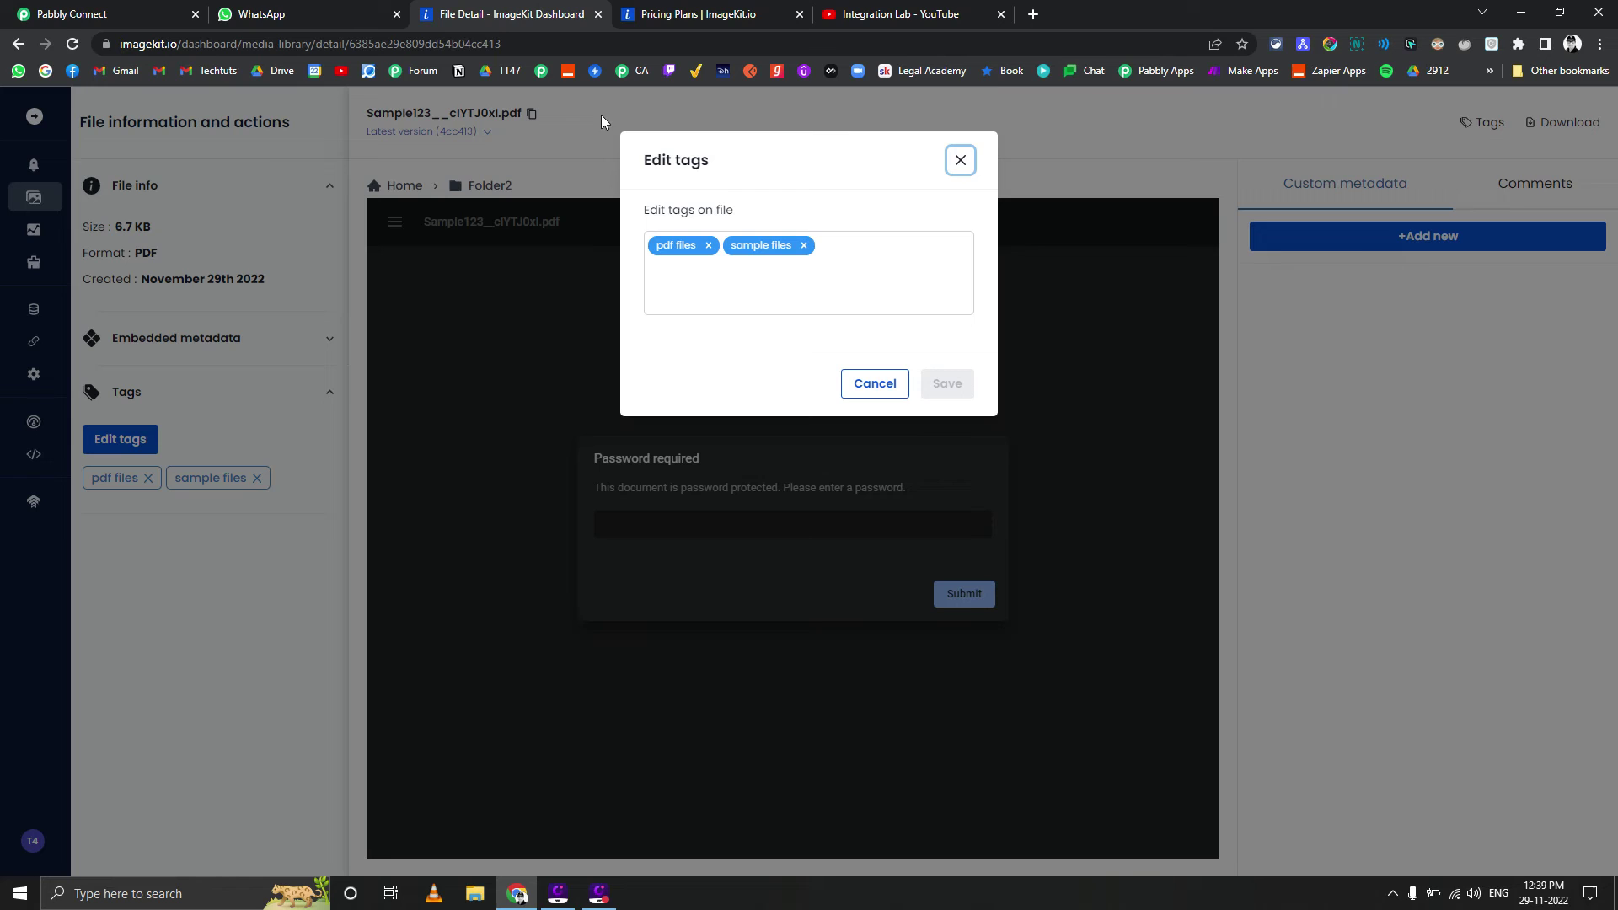
left_click(961, 160)
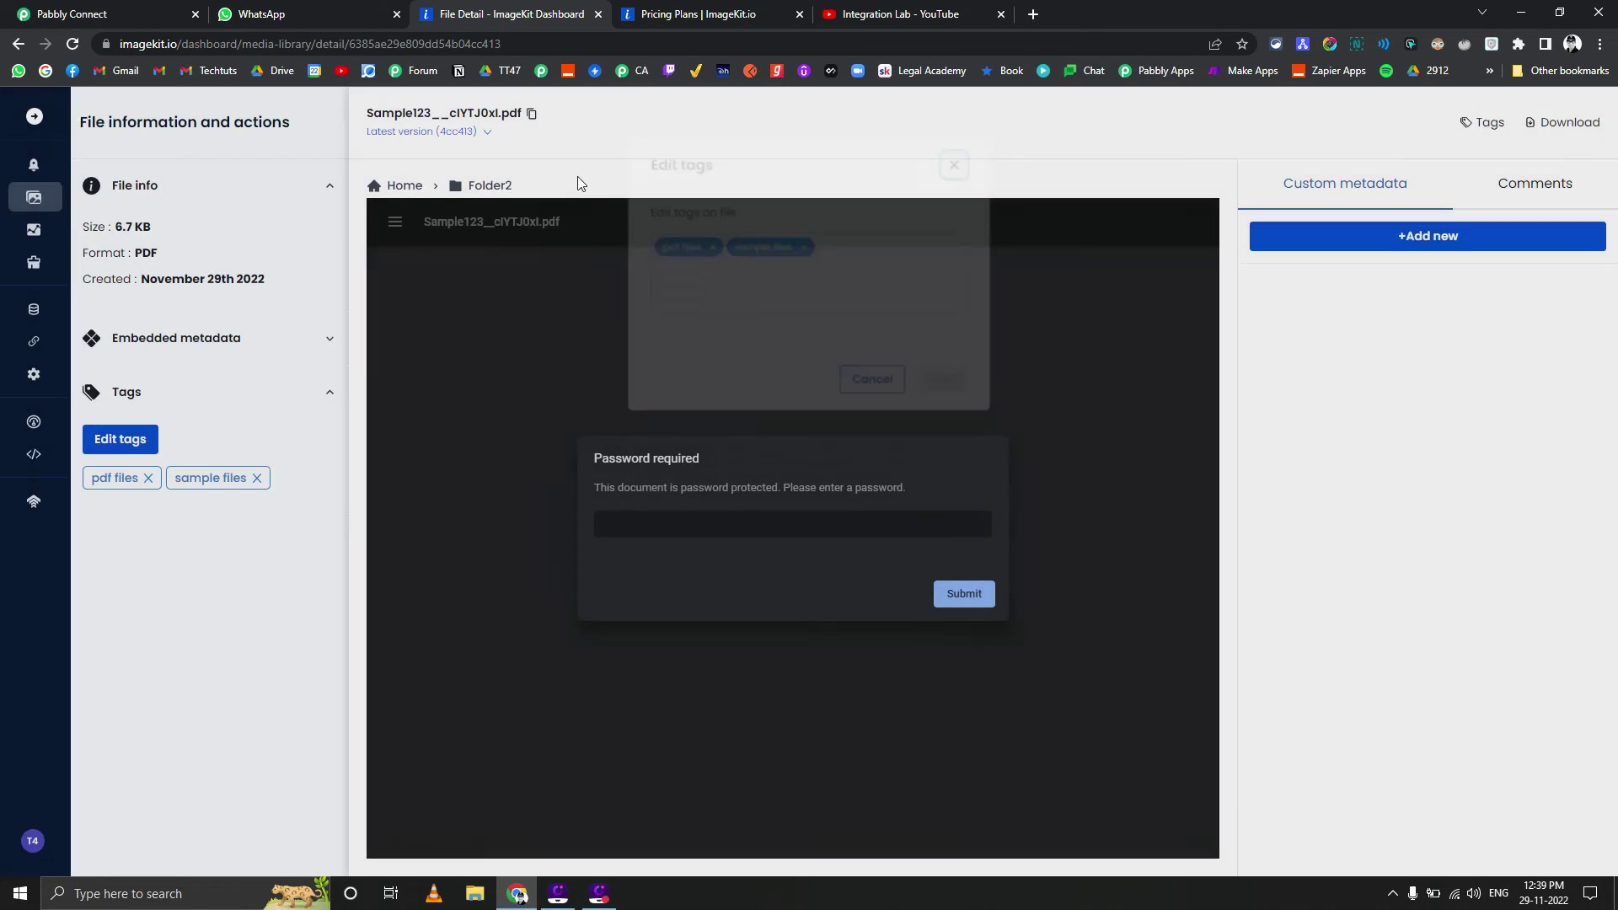
left_click(406, 186)
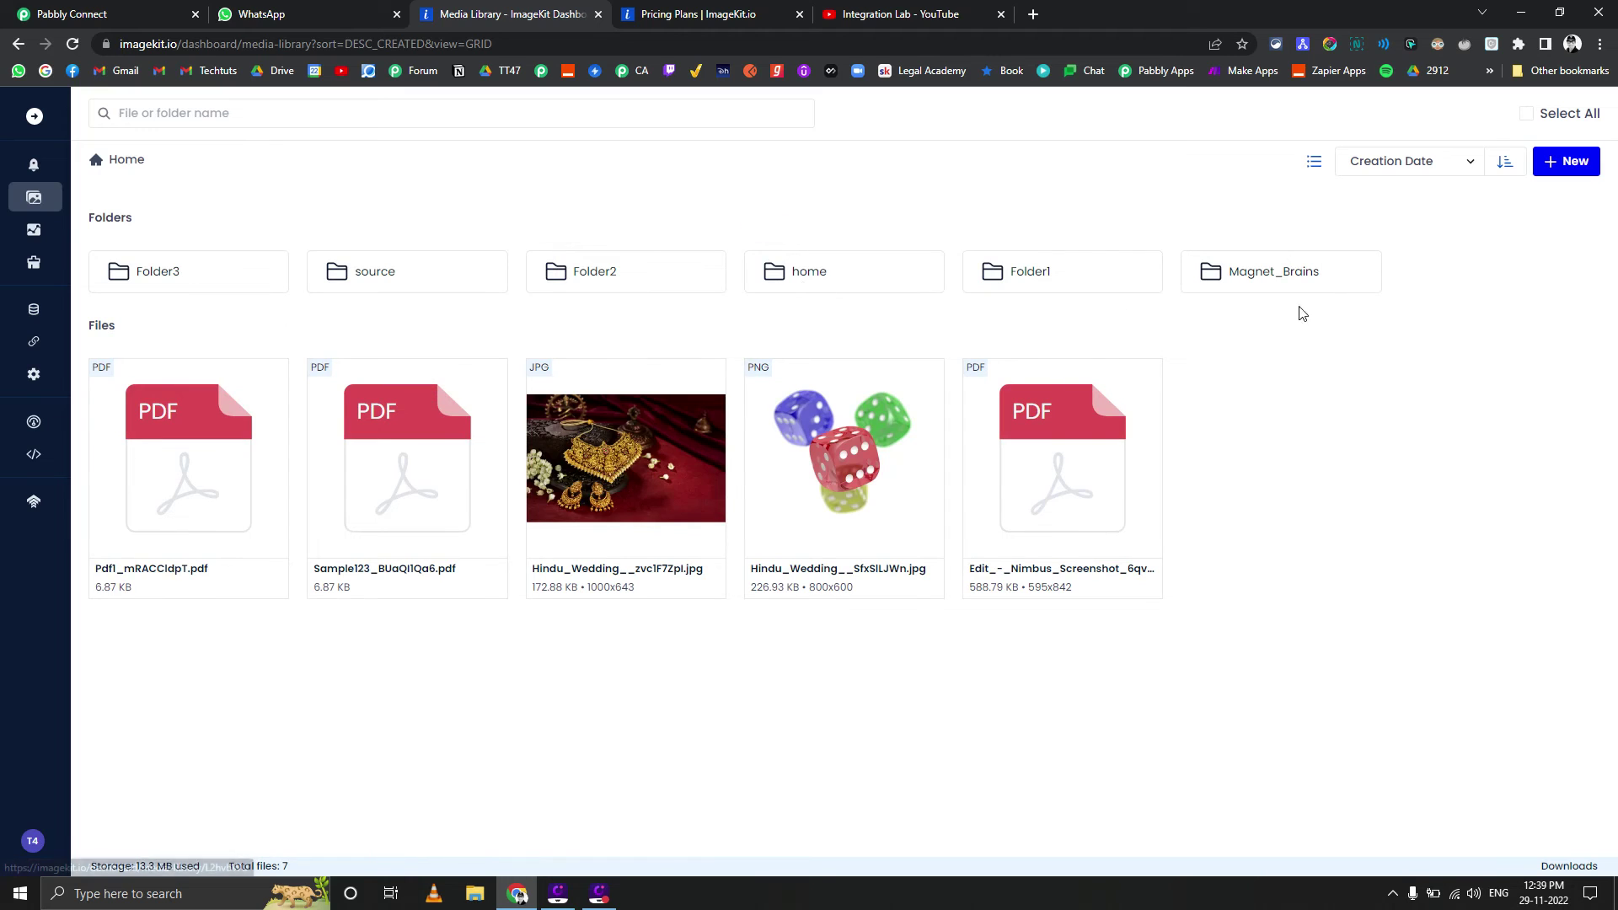
left_click(234, 292)
left_click(238, 295)
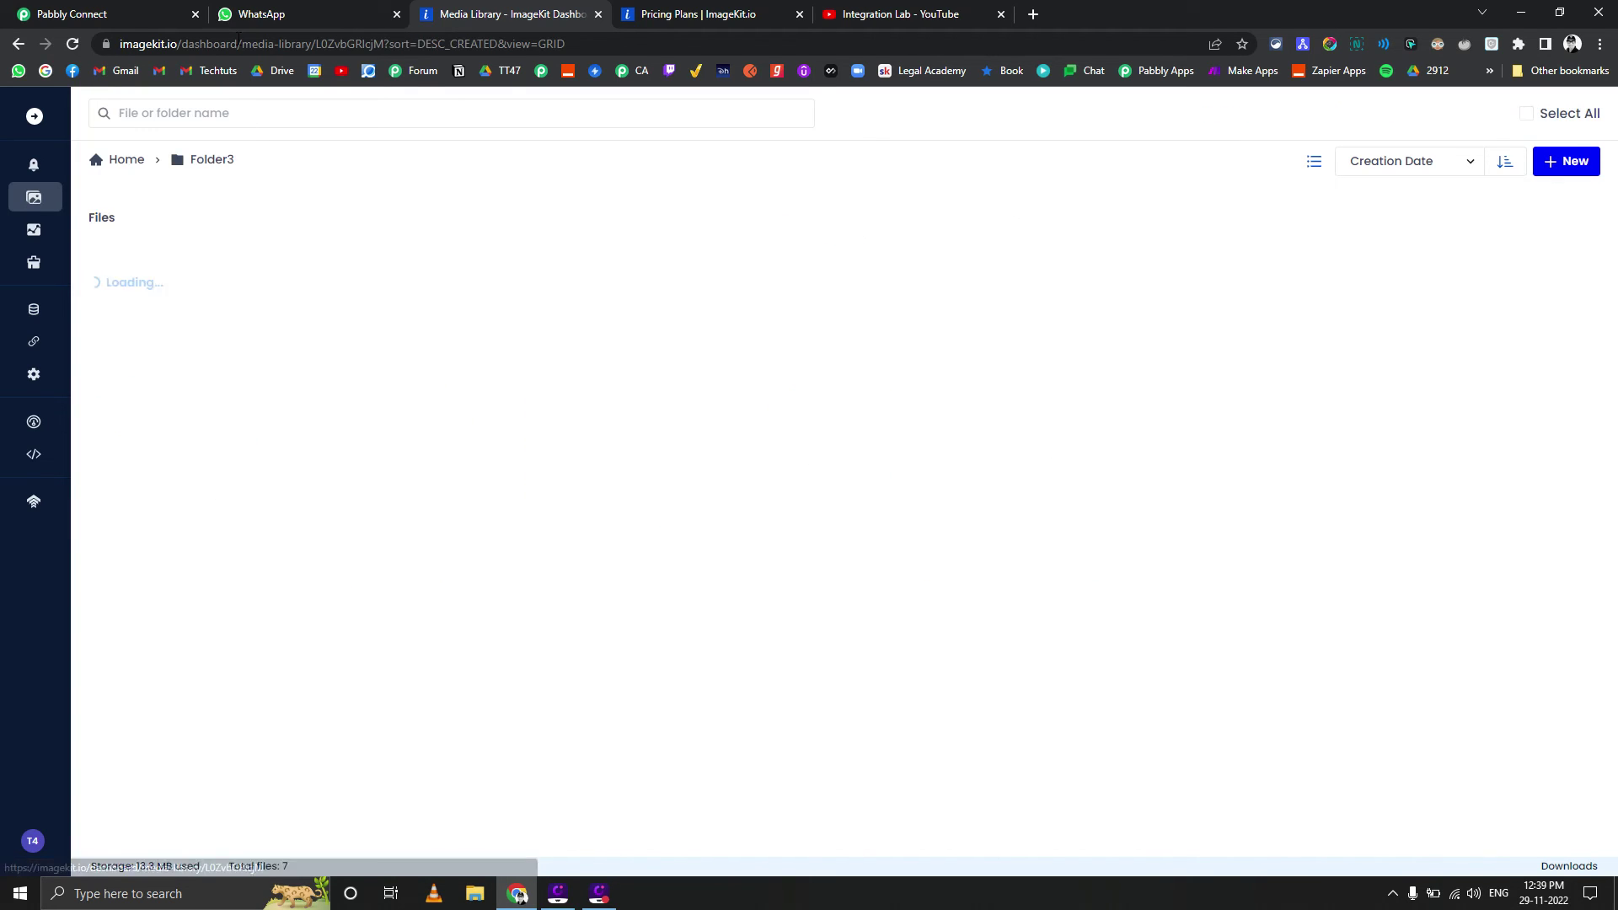
left_click(118, 15)
scroll(444, 466, "down", 5)
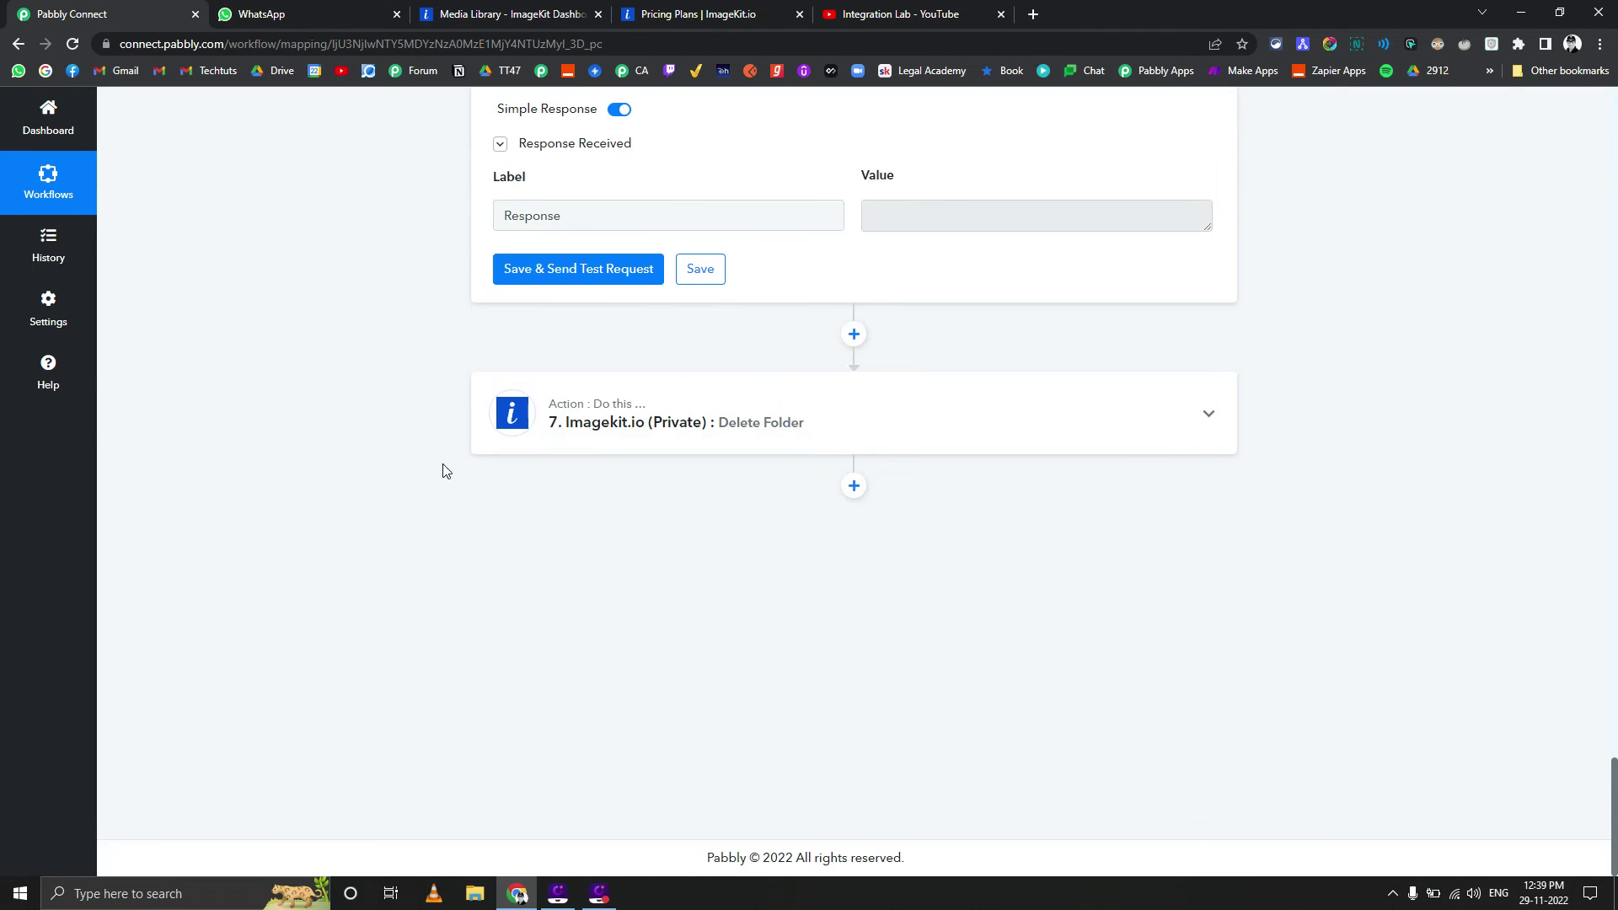
Replace the Delete Folder path home/Folder1 with Folder3 and test it for a 204 response
left_click(665, 428)
scroll(337, 582, "down", 3)
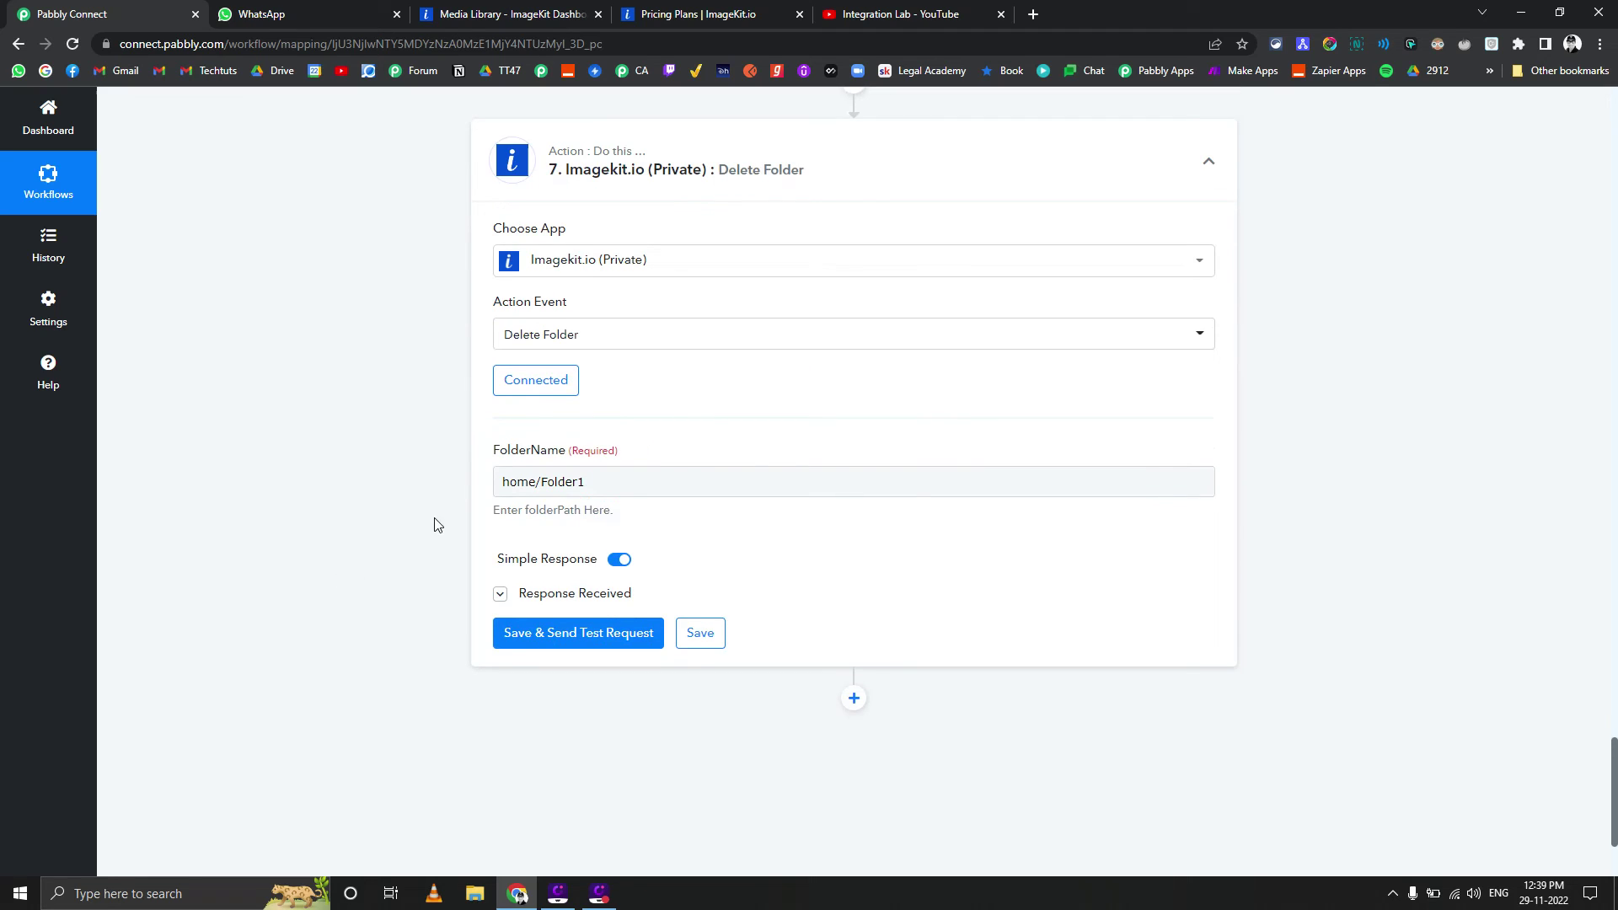
left_click(640, 484)
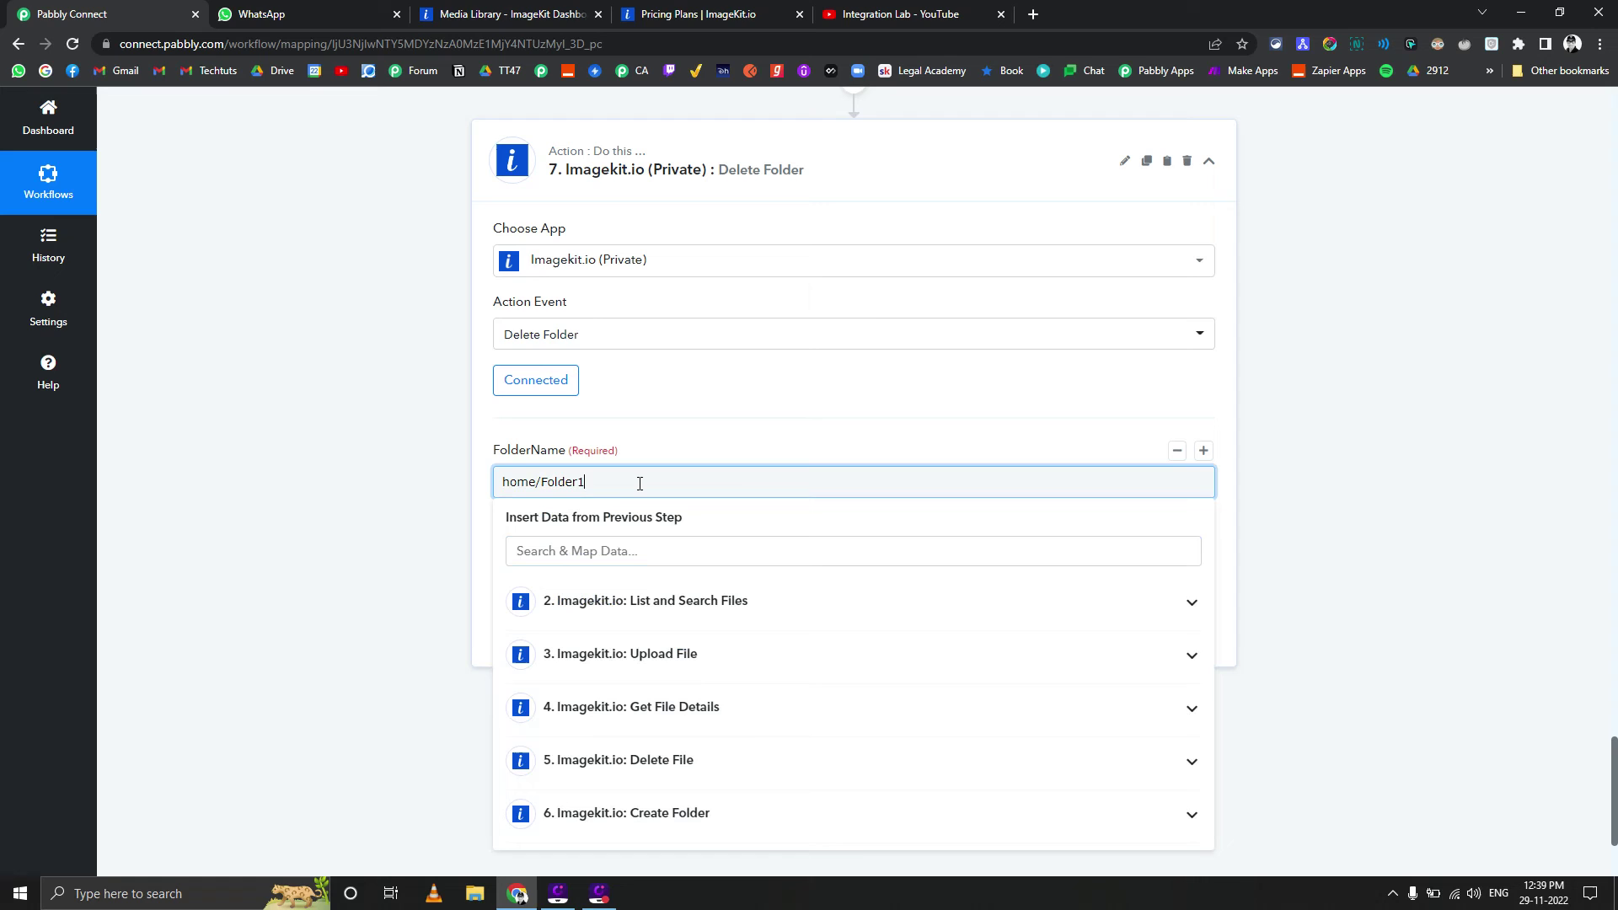
left_click_drag(639, 484, 413, 485)
type("Fo")
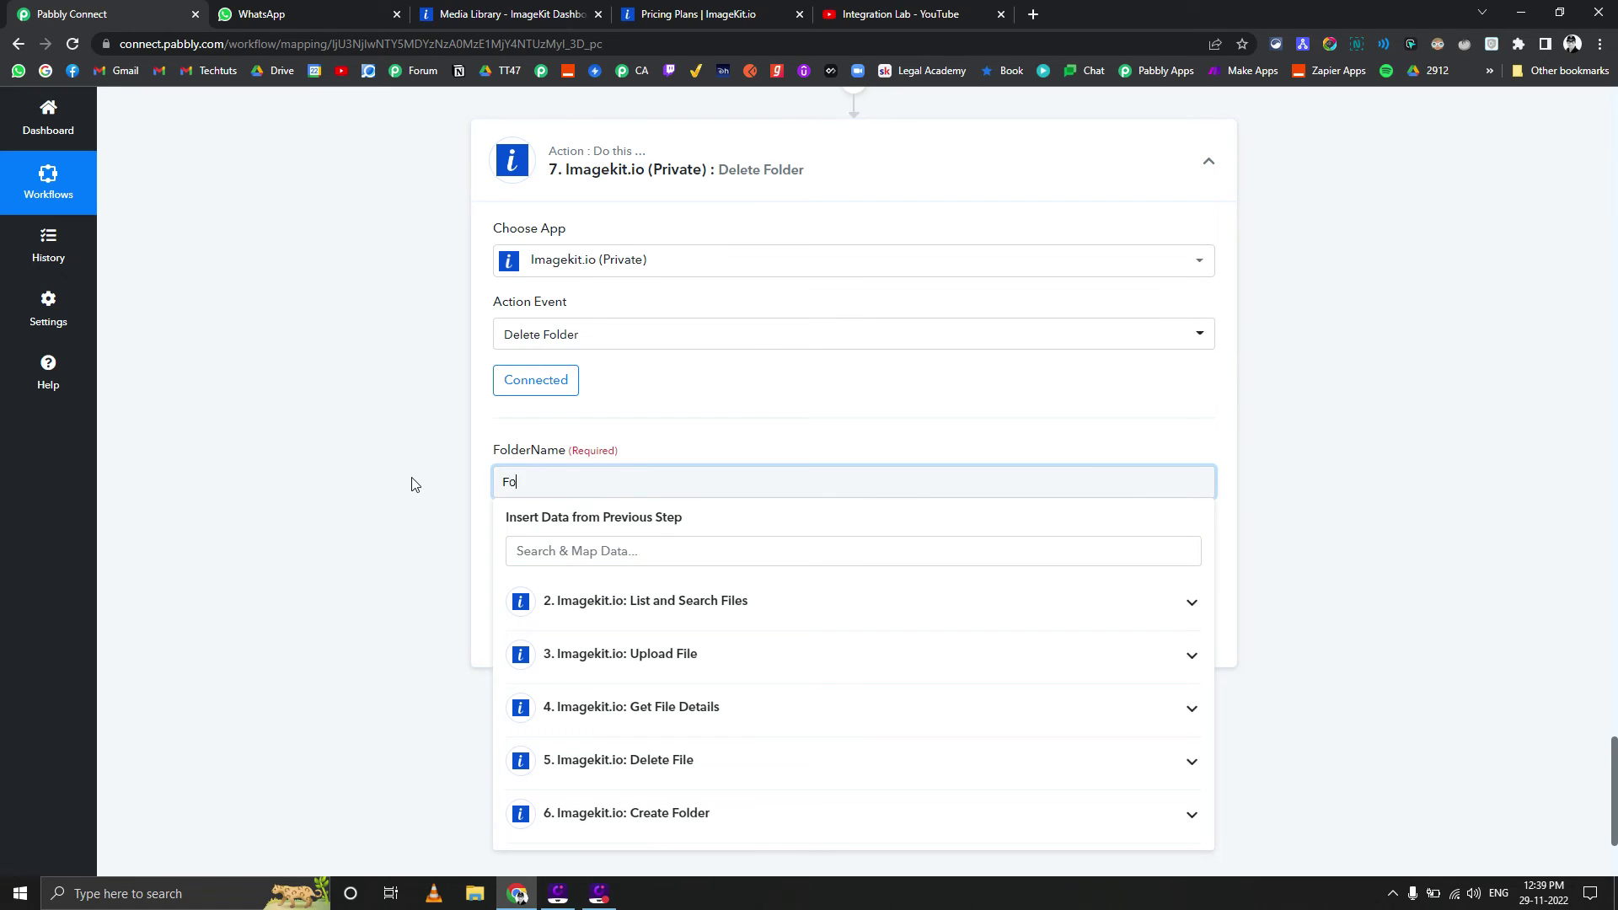
left_click(413, 484)
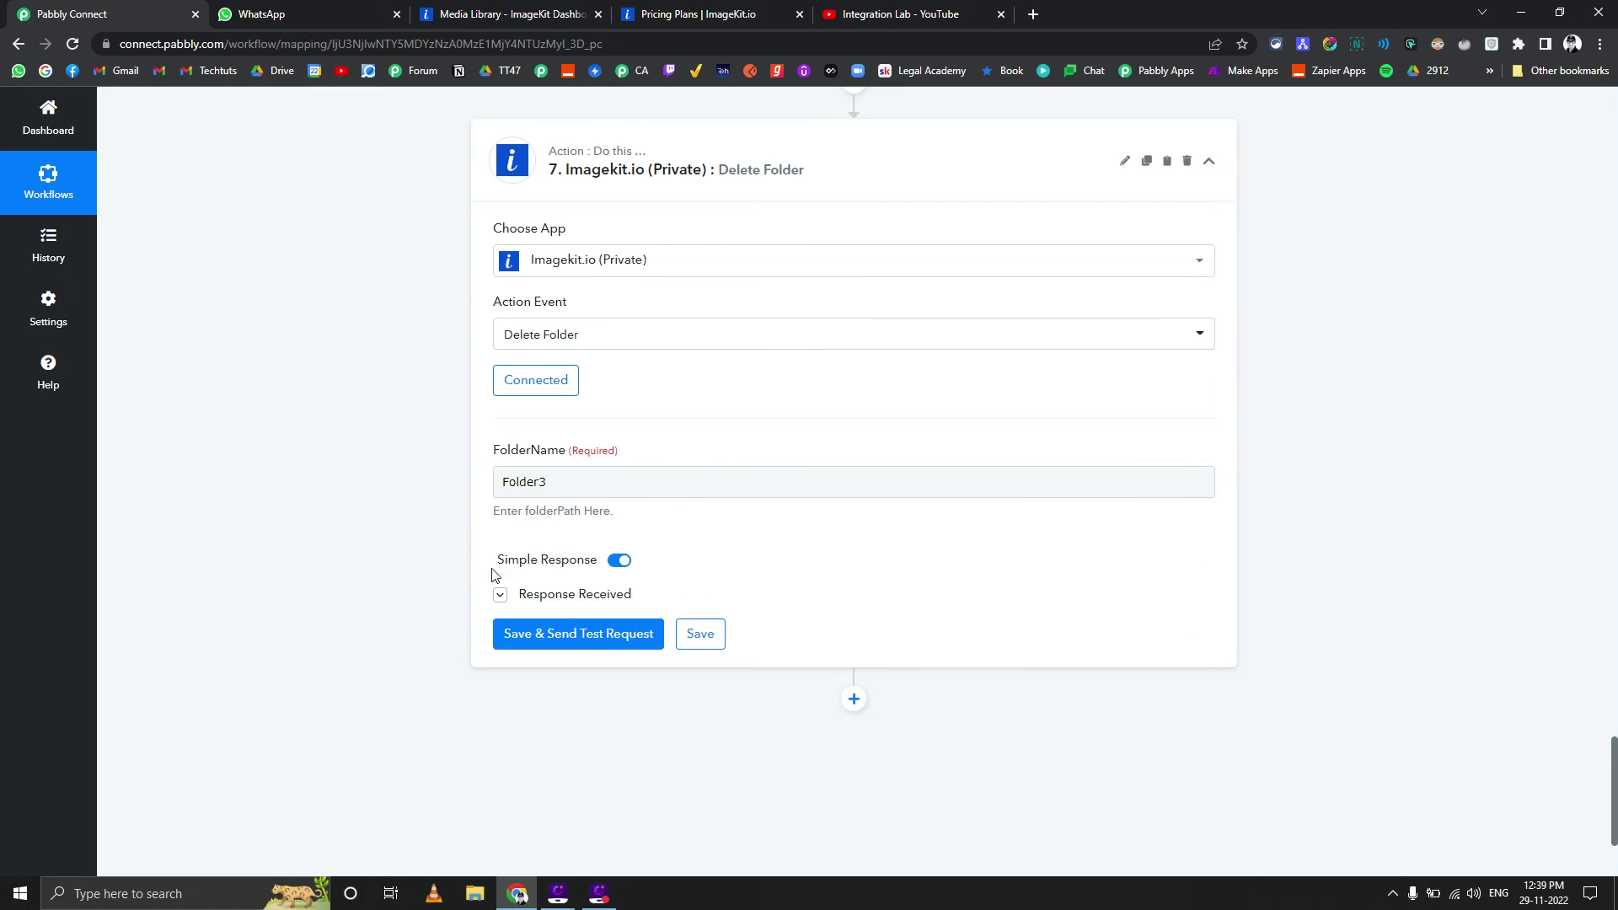
left_click(582, 641)
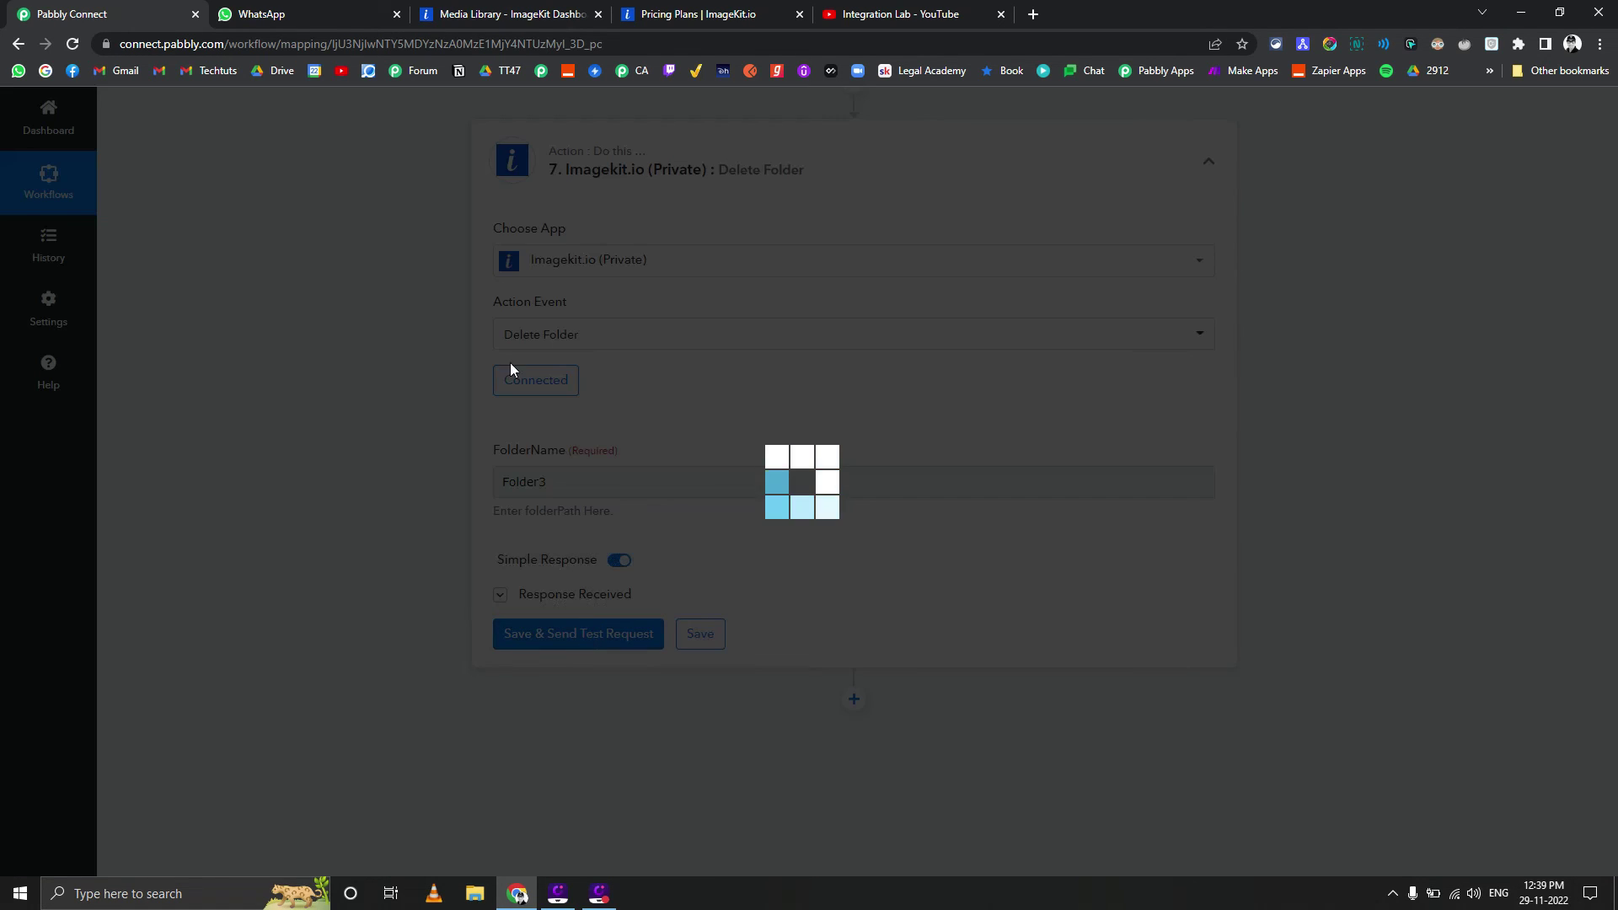
left_click(527, 17)
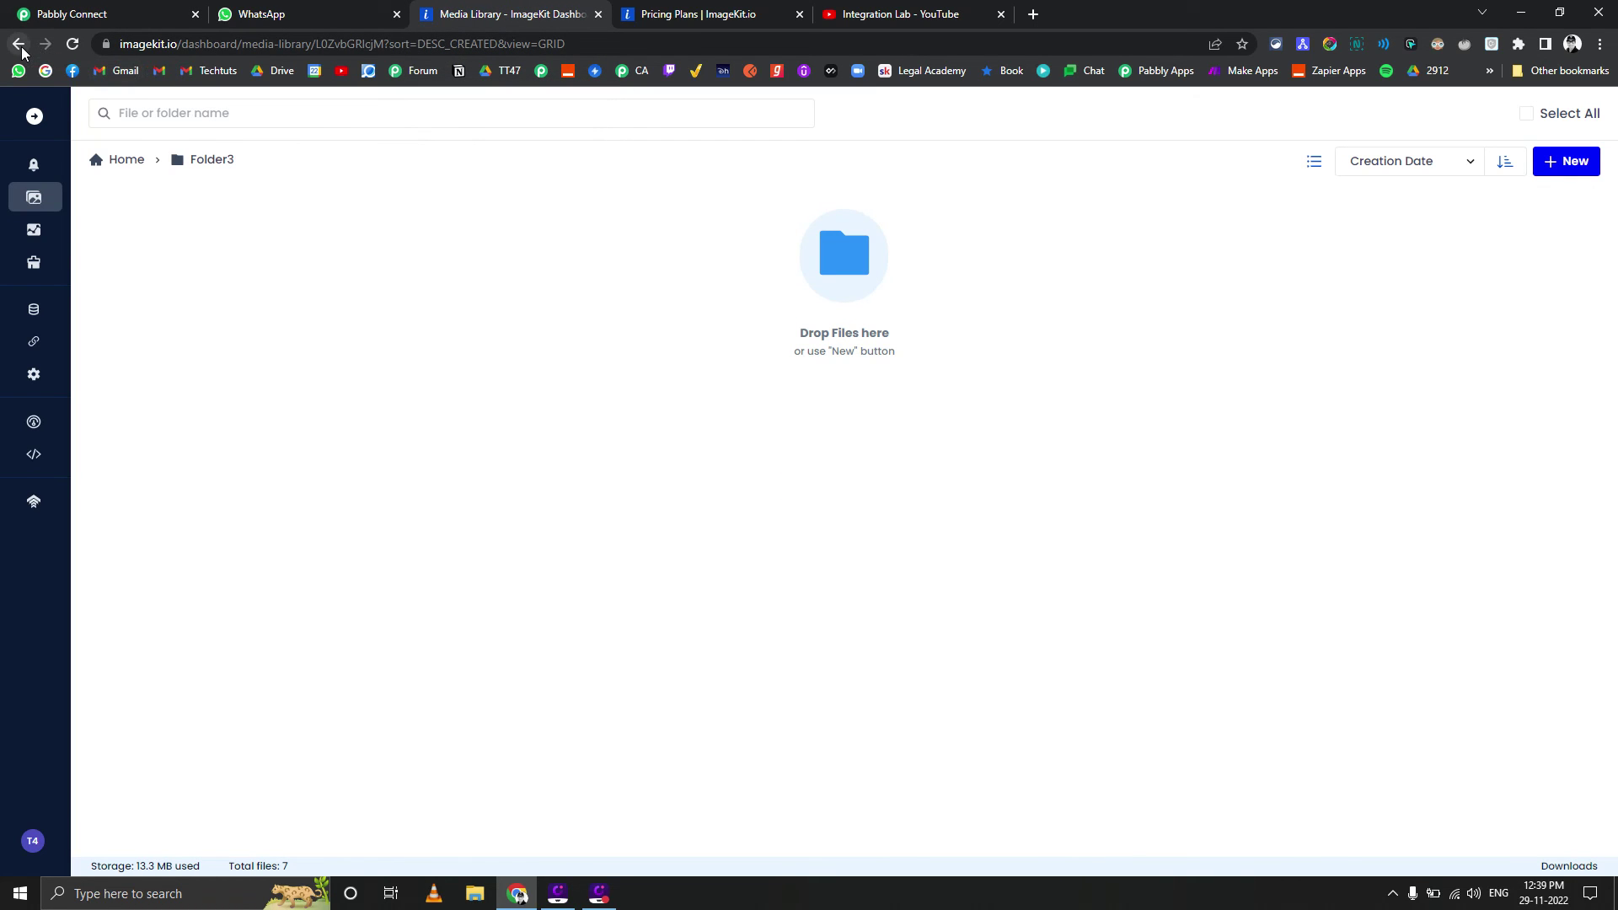
Return to the ImageKit media library root to confirm Folder3 is gone
left_click(127, 160)
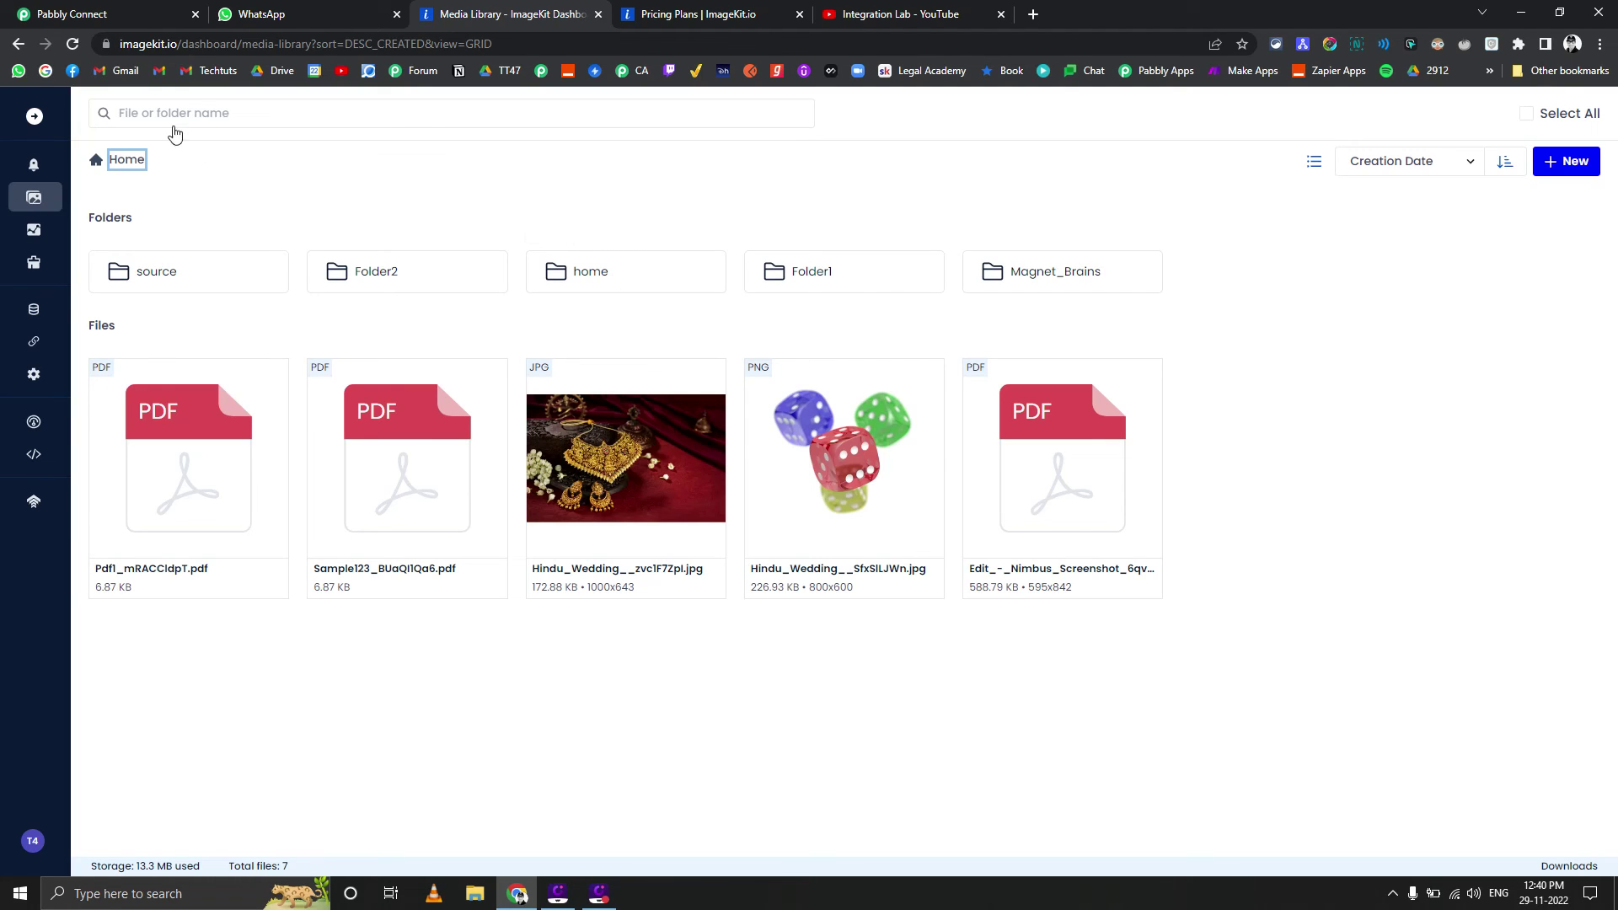
Collapse the Delete Folder, Create Folder, Delete File and Upload File steps in Pabbly Connect
left_click(107, 11)
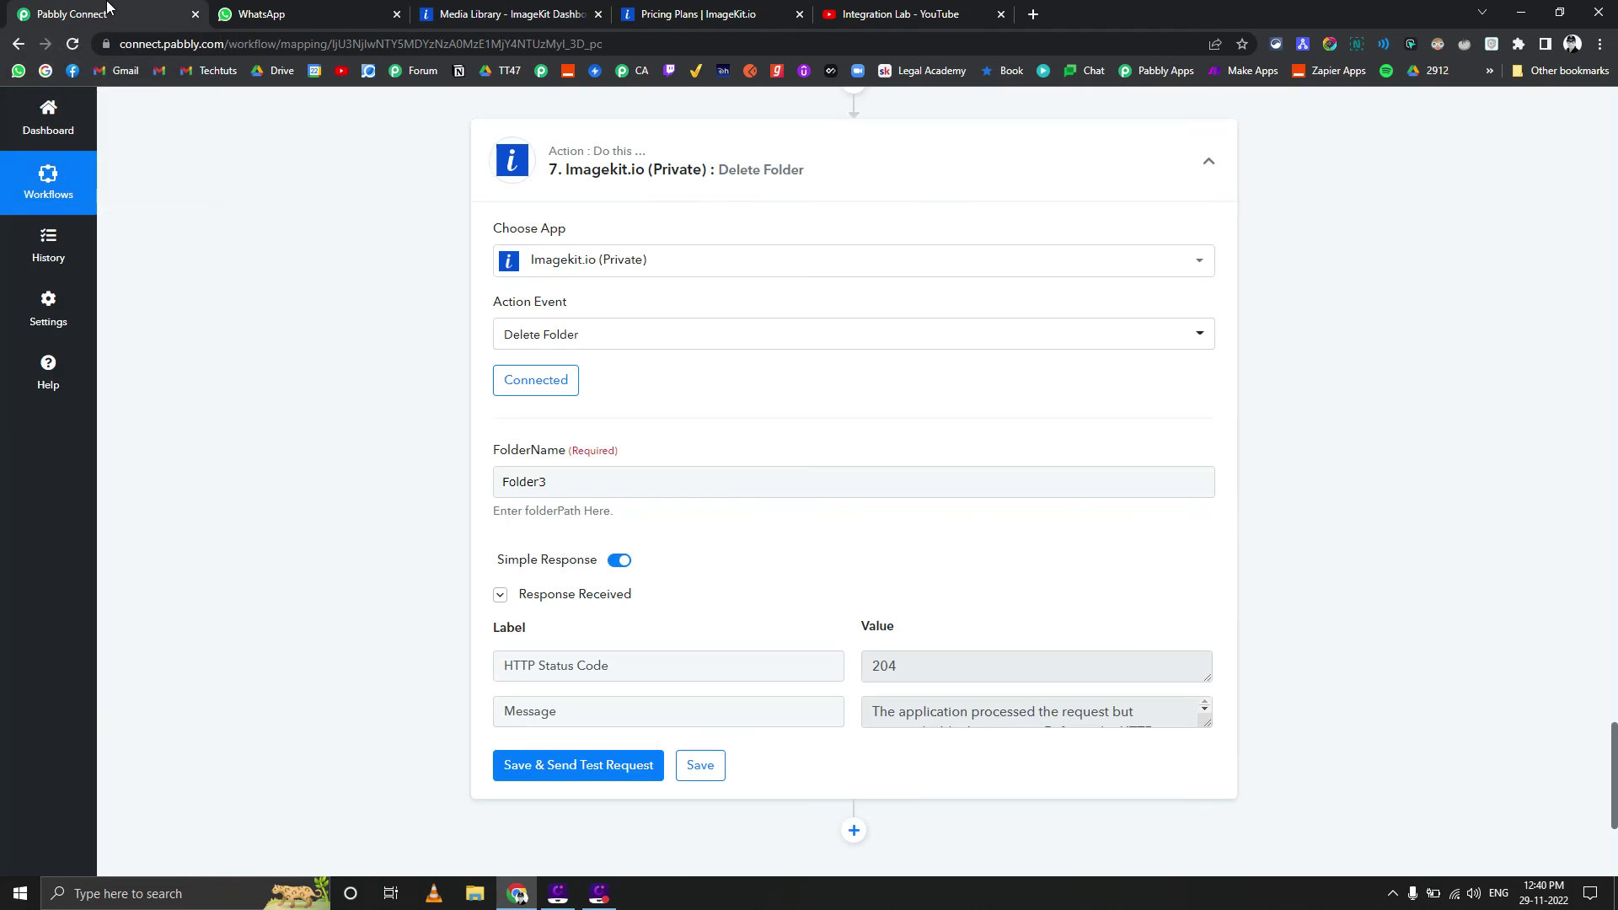
scroll(345, 389, "up", 5)
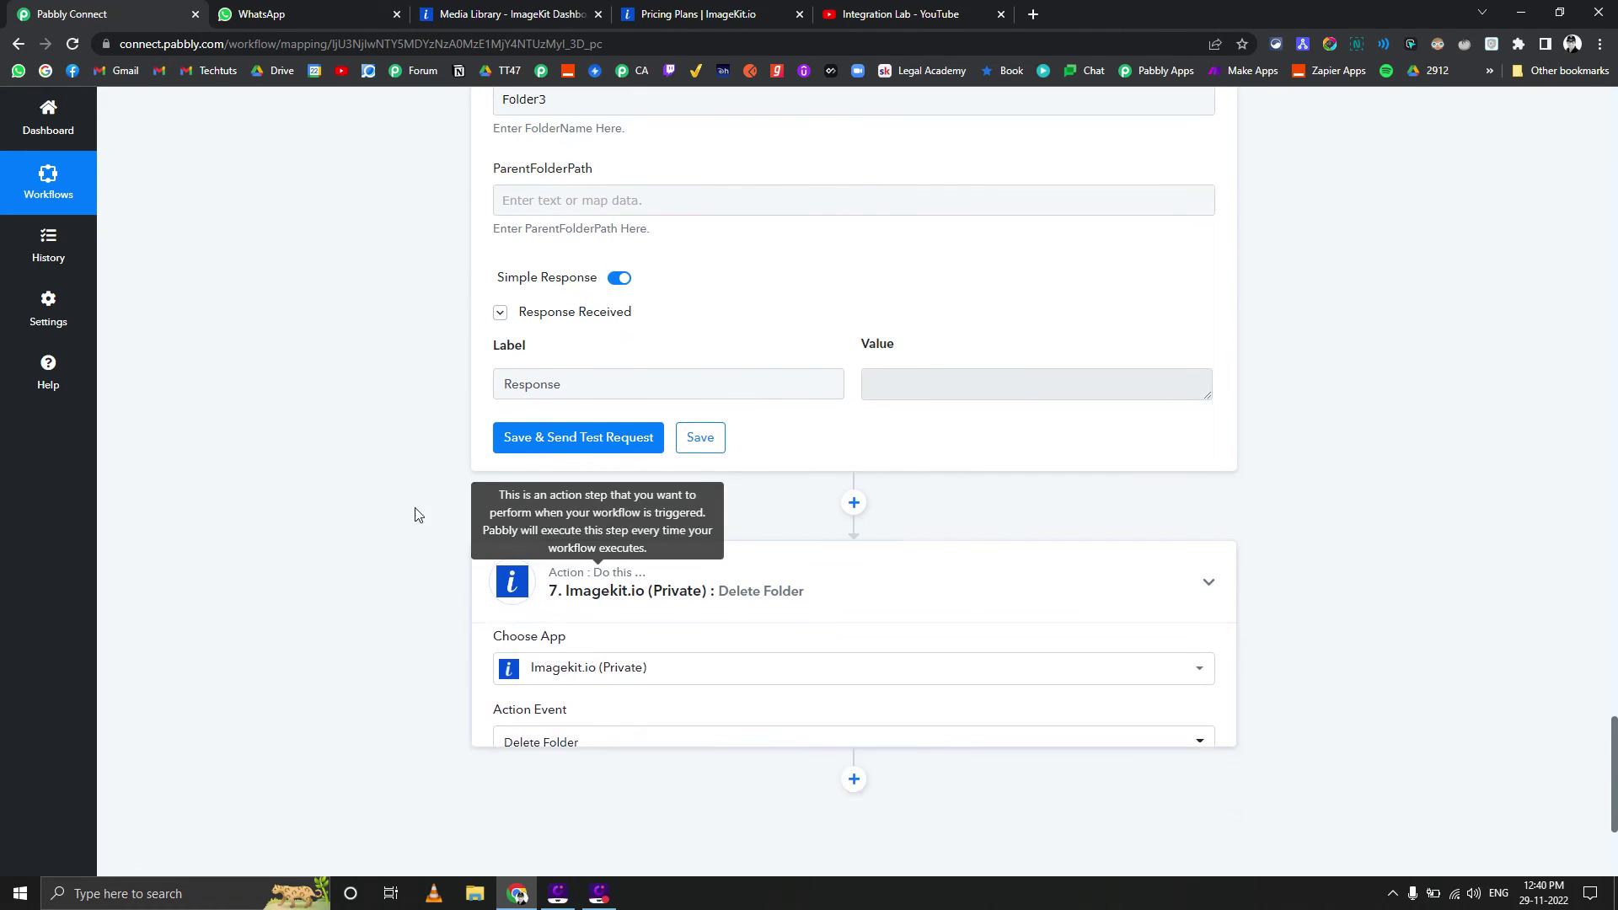
left_click(617, 582)
scroll(307, 455, "up", 8)
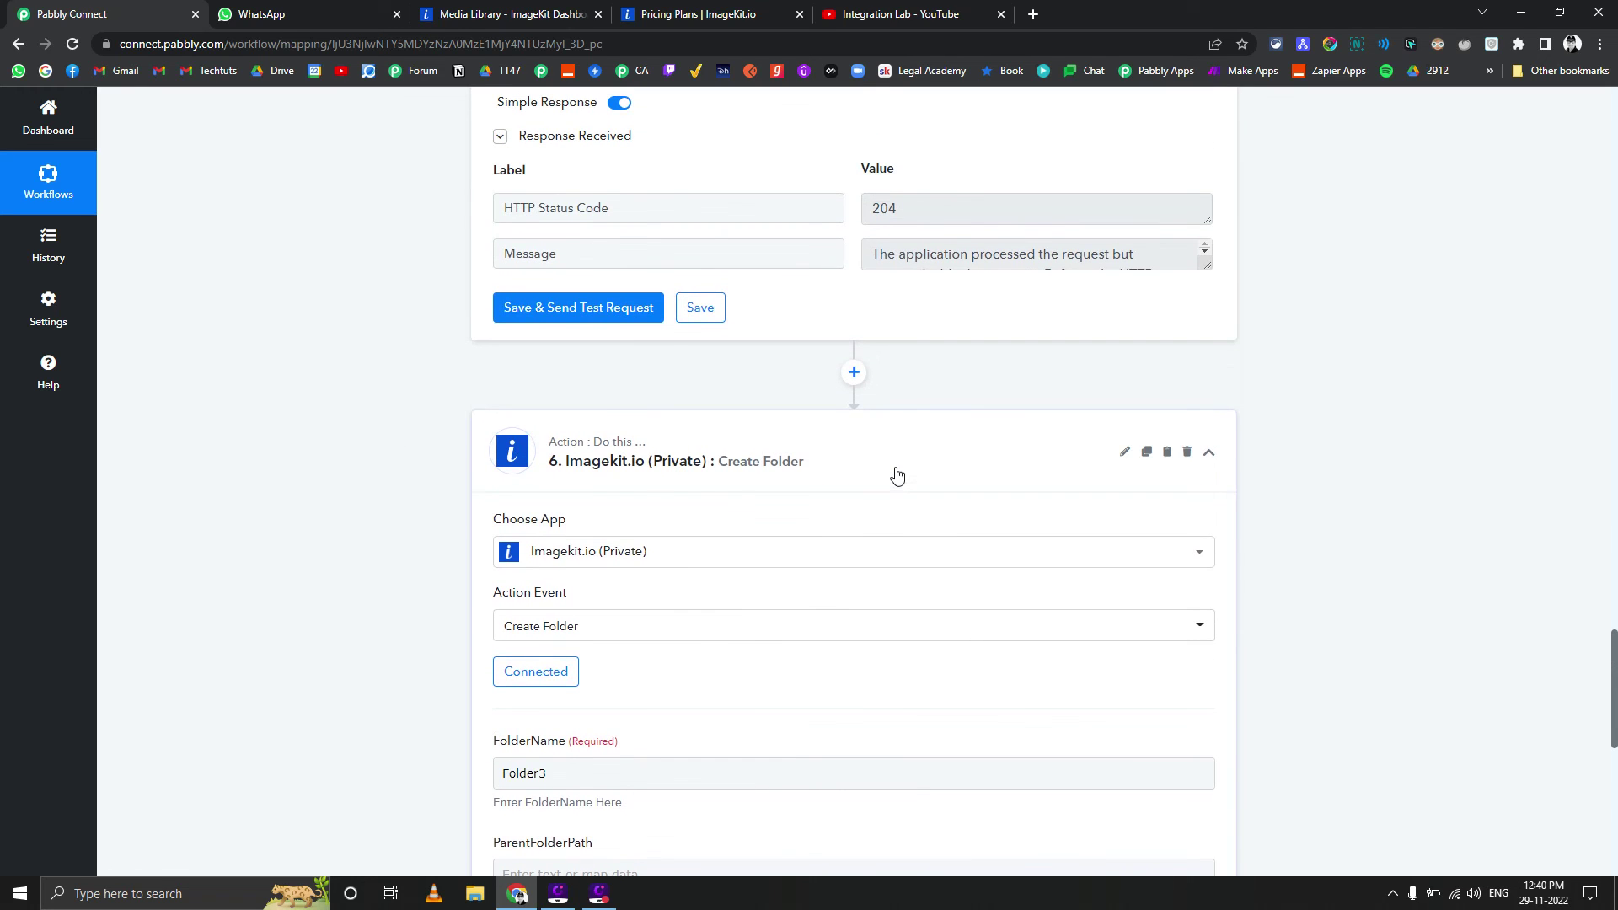
left_click(730, 472)
scroll(344, 452, "up", 8)
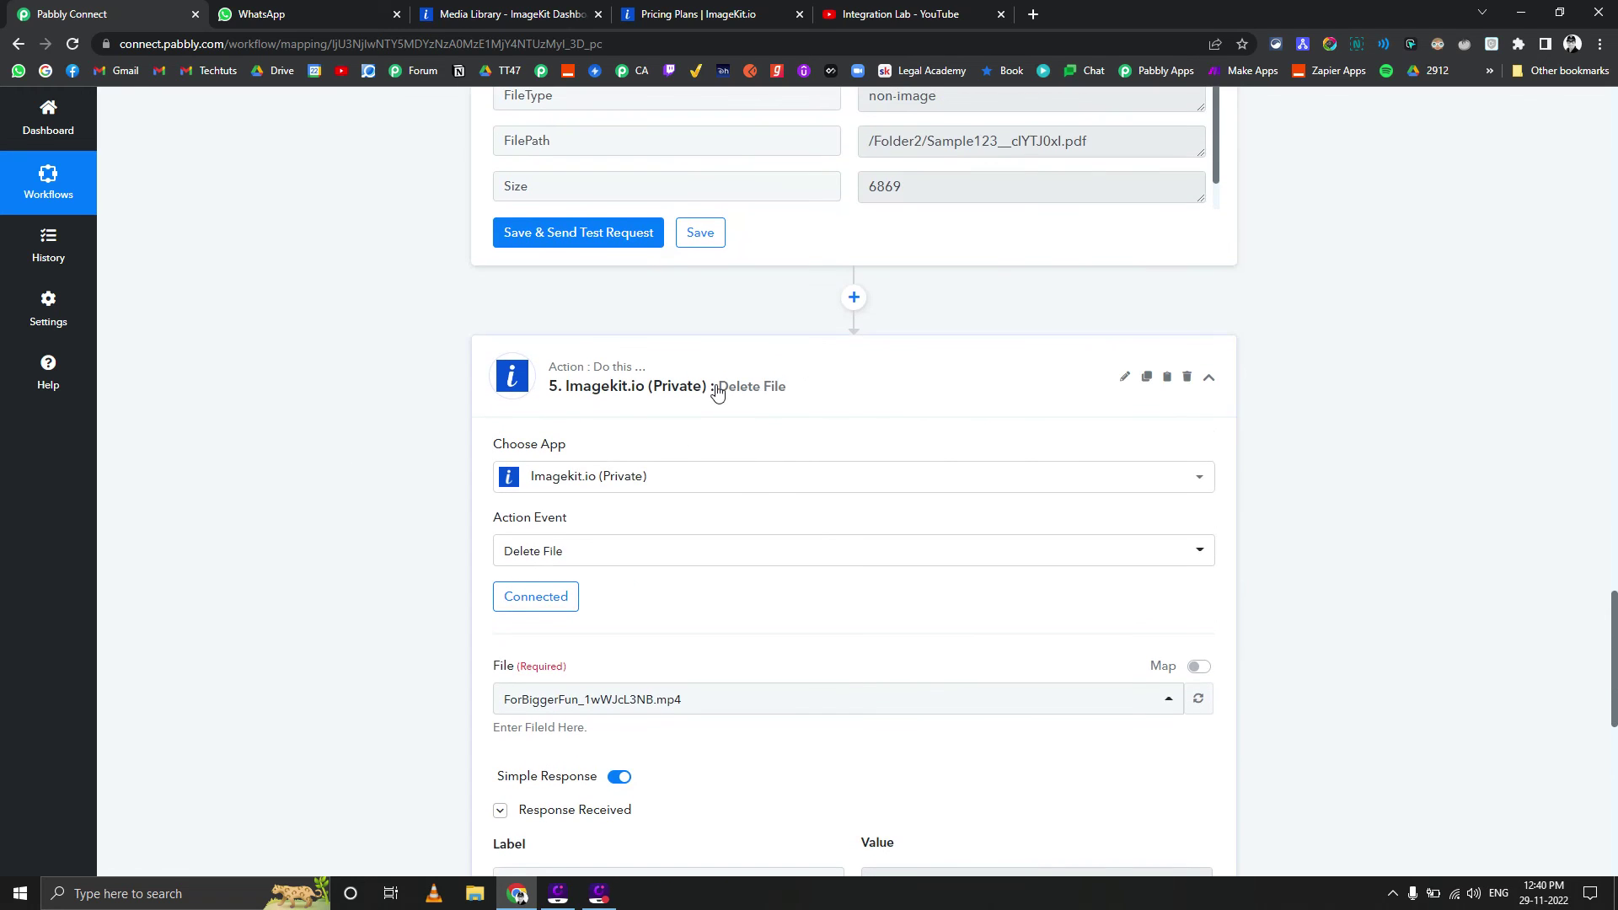
left_click(701, 397)
scroll(368, 384, "up", 3)
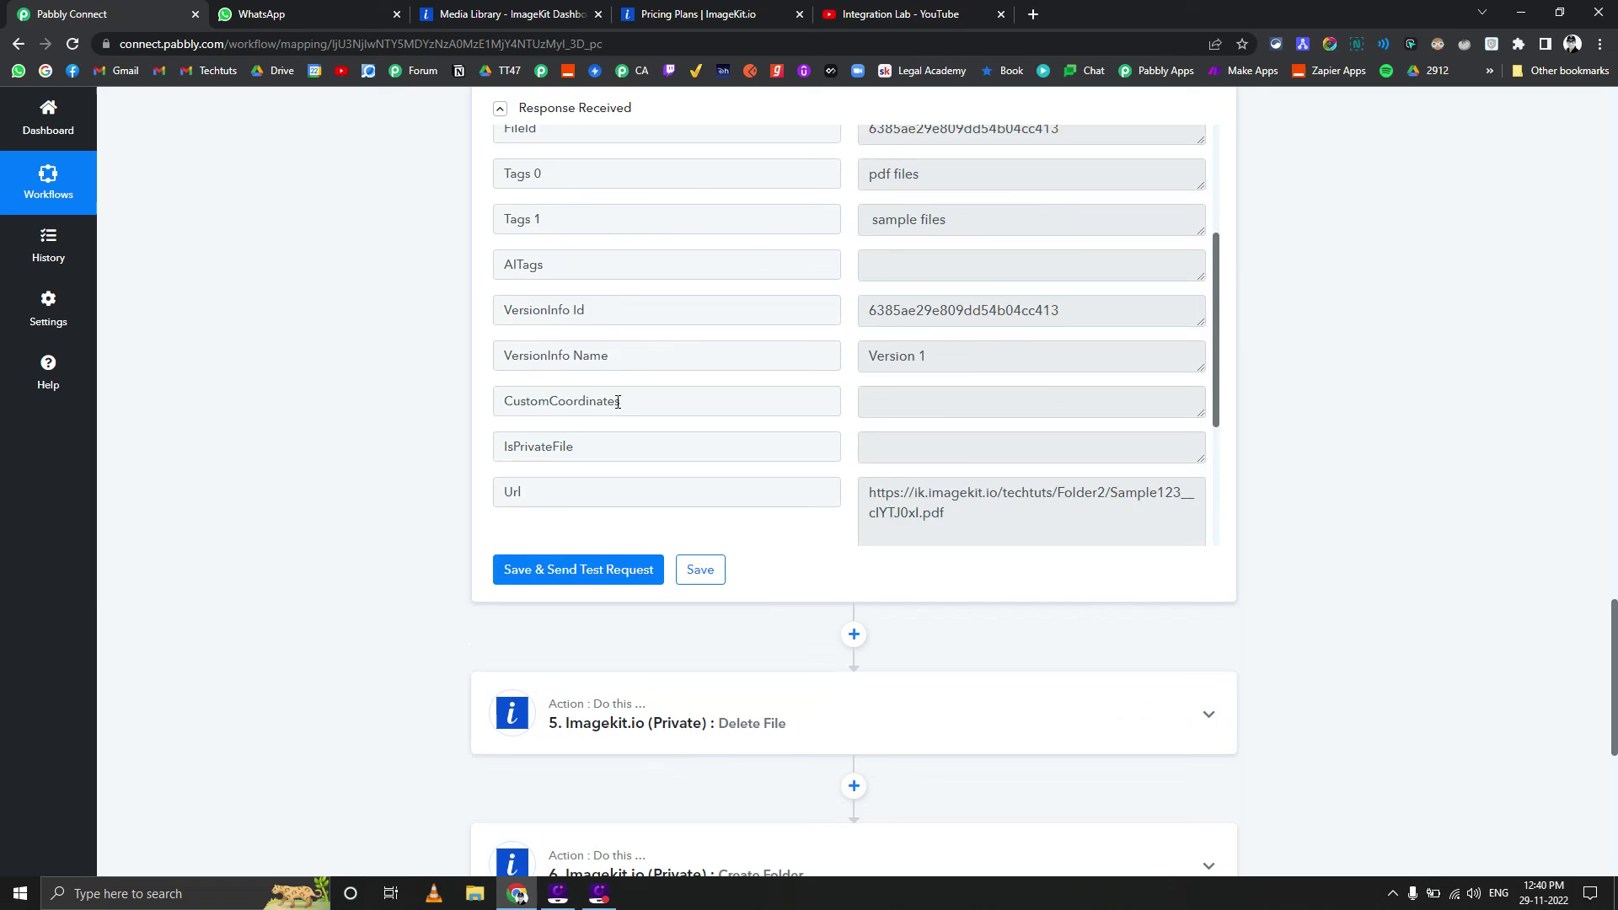
scroll(363, 379, "up", 9)
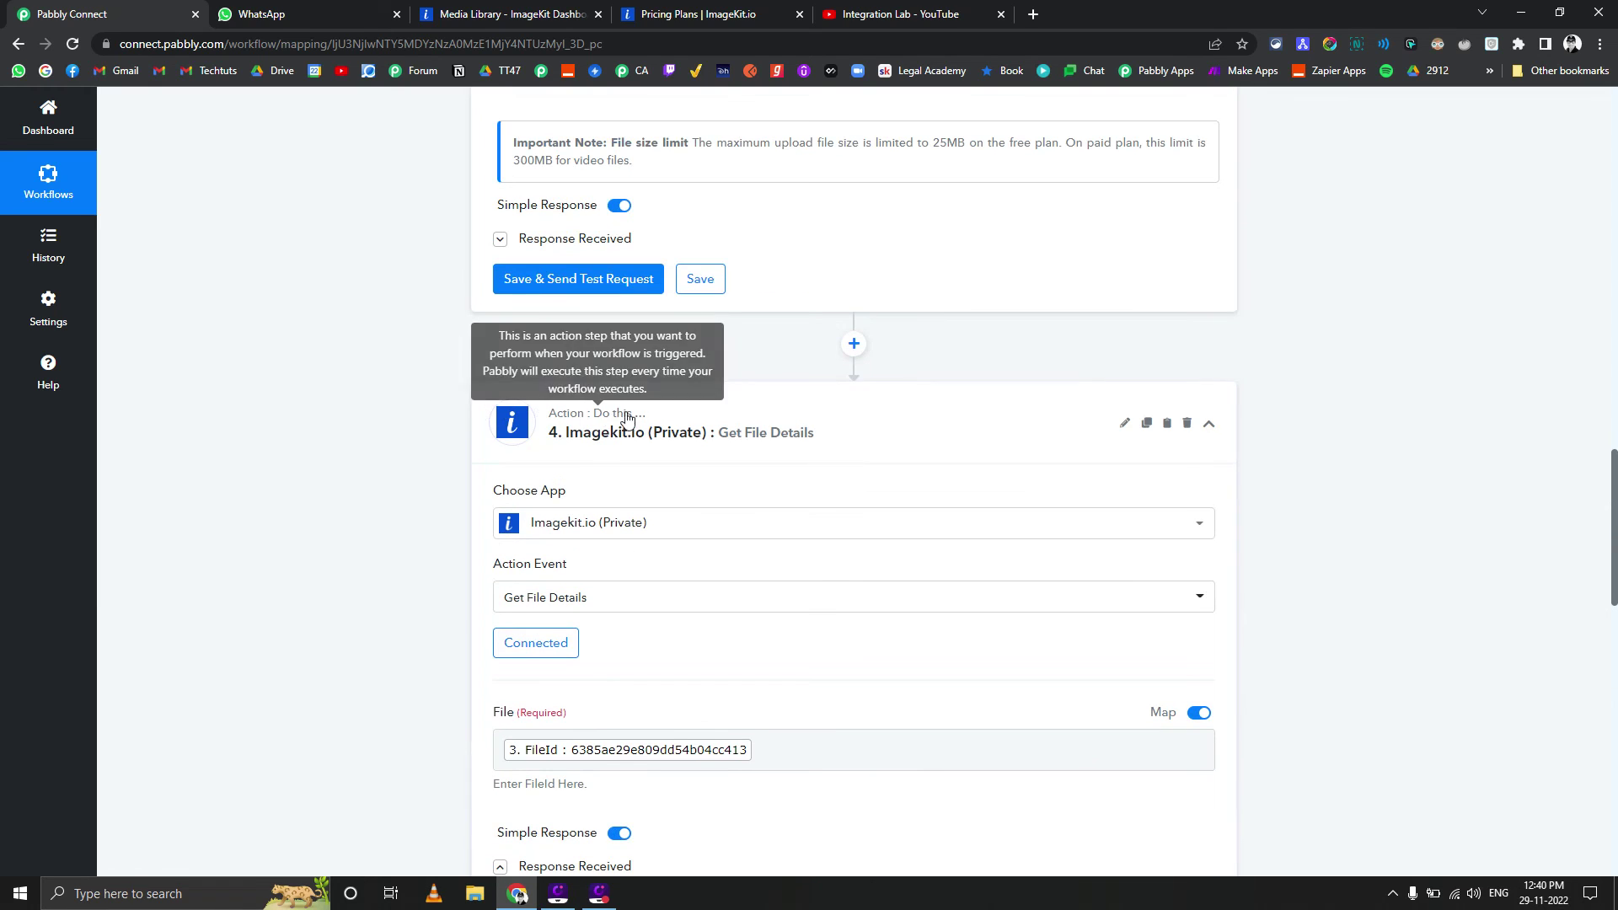
scroll(447, 401, "up", 12)
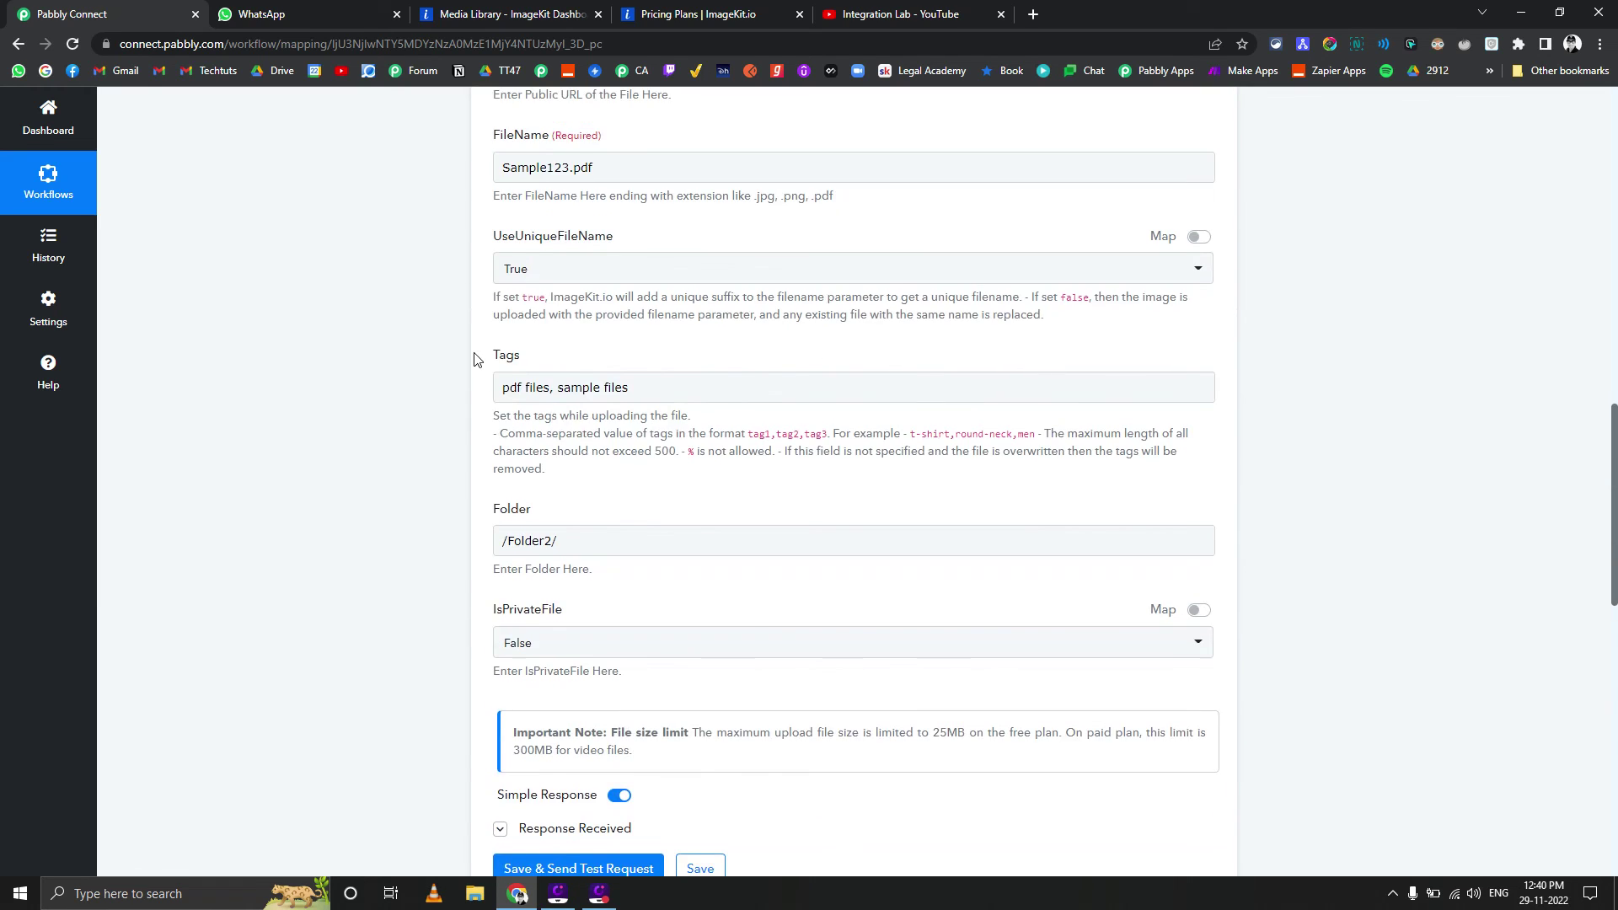
scroll(451, 386, "up", 1)
left_click(715, 363)
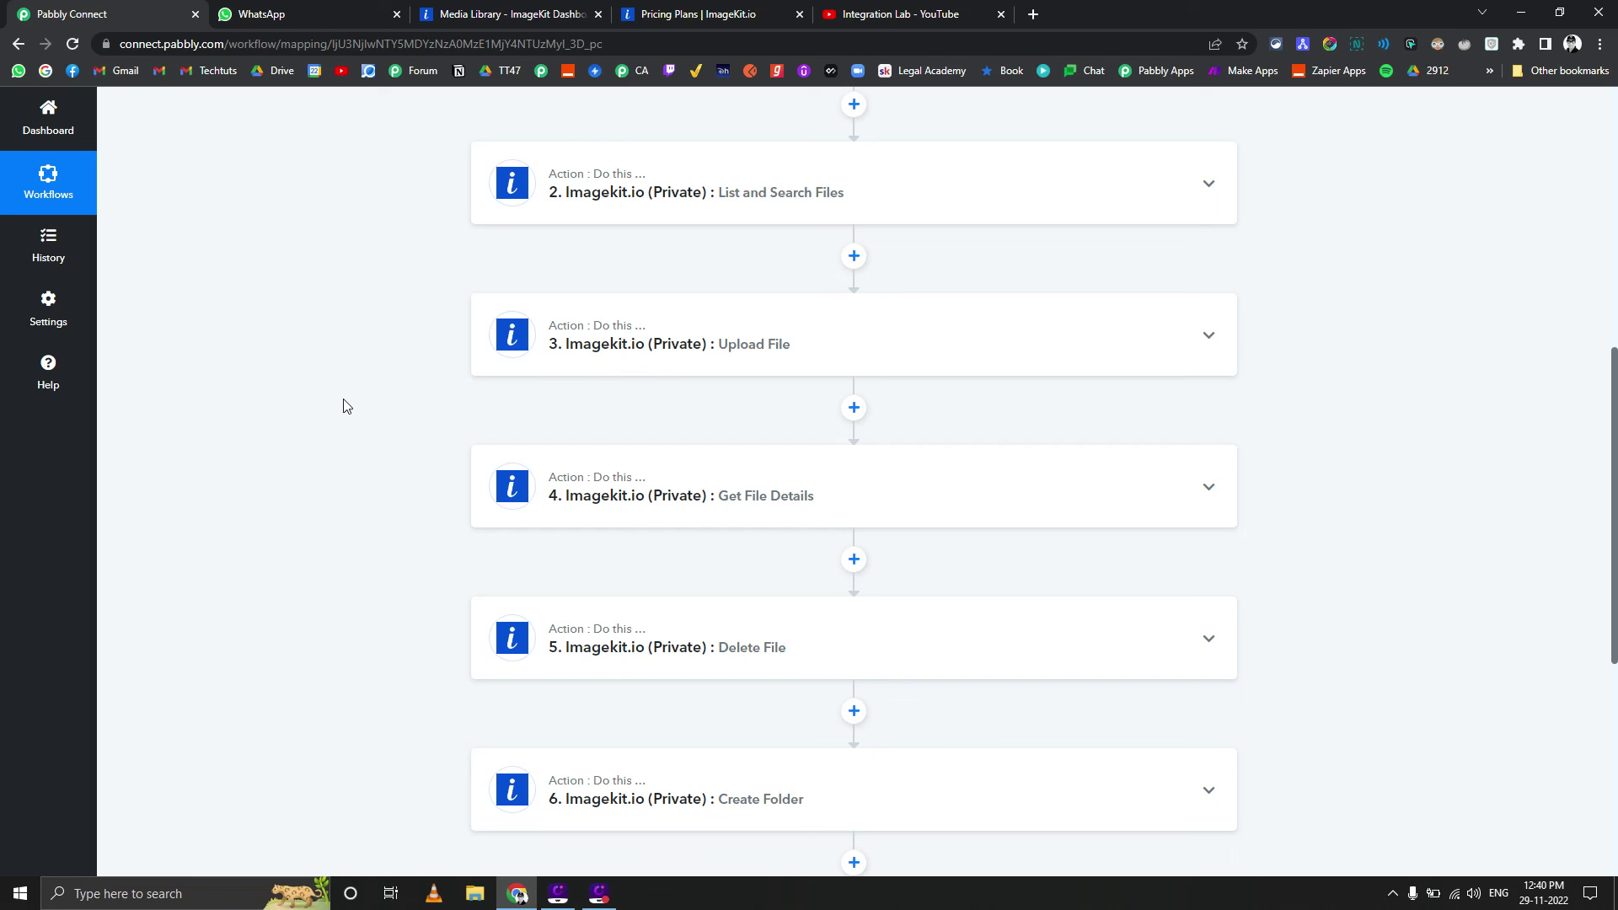
Scroll to the top of the workflow and go to the Integration Lab YouTube channel
scroll(343, 406, "up", 2)
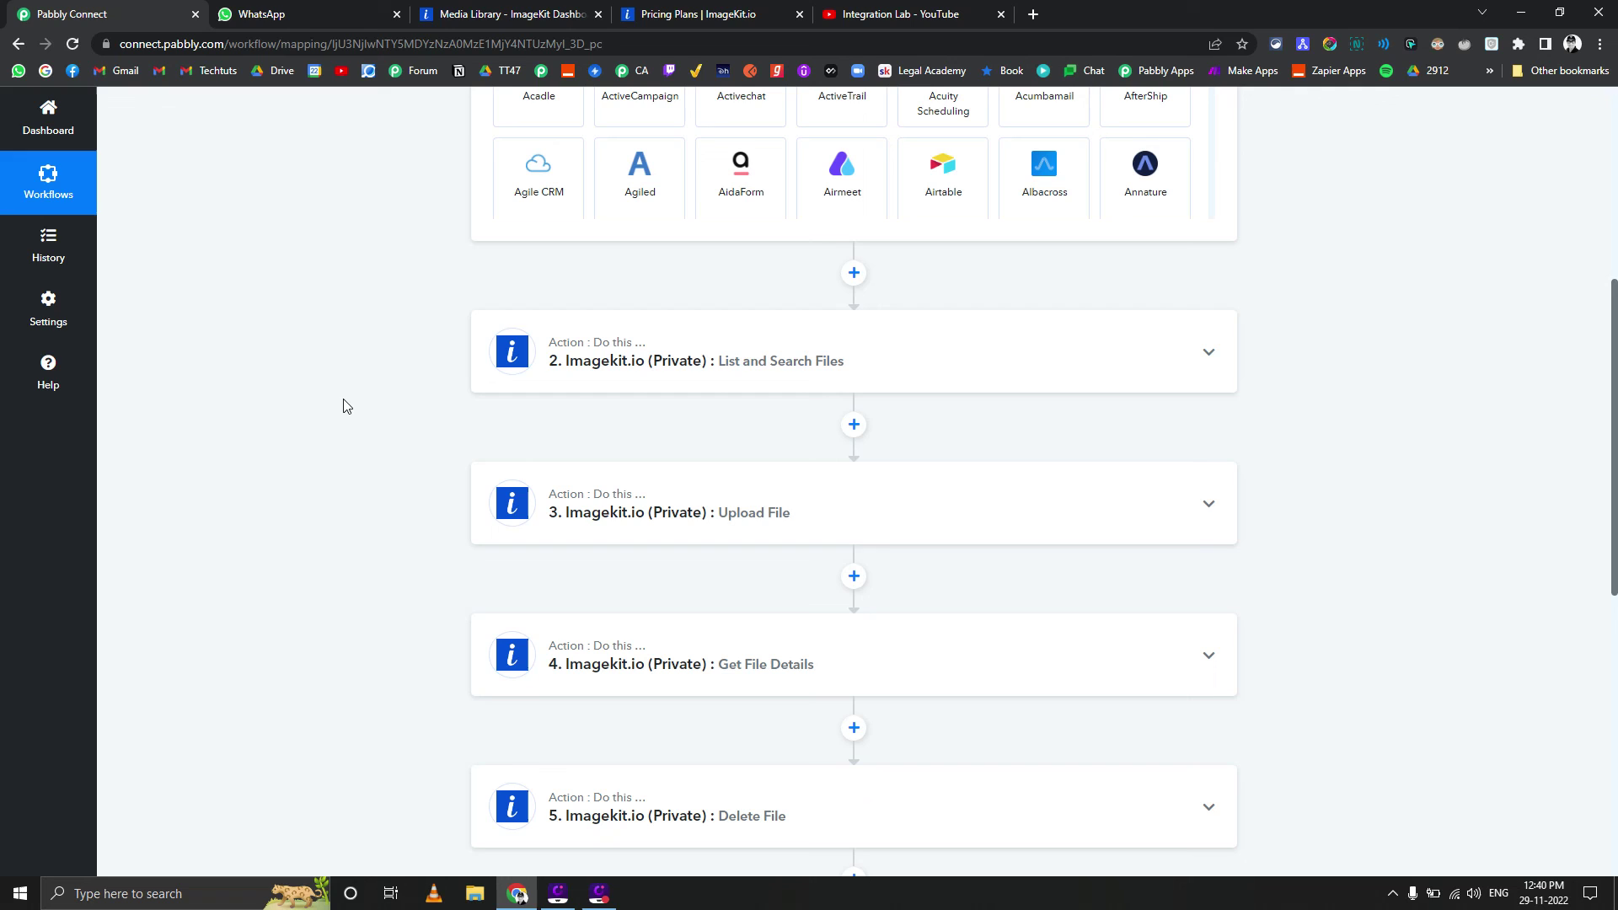
scroll(343, 407, "up", 4)
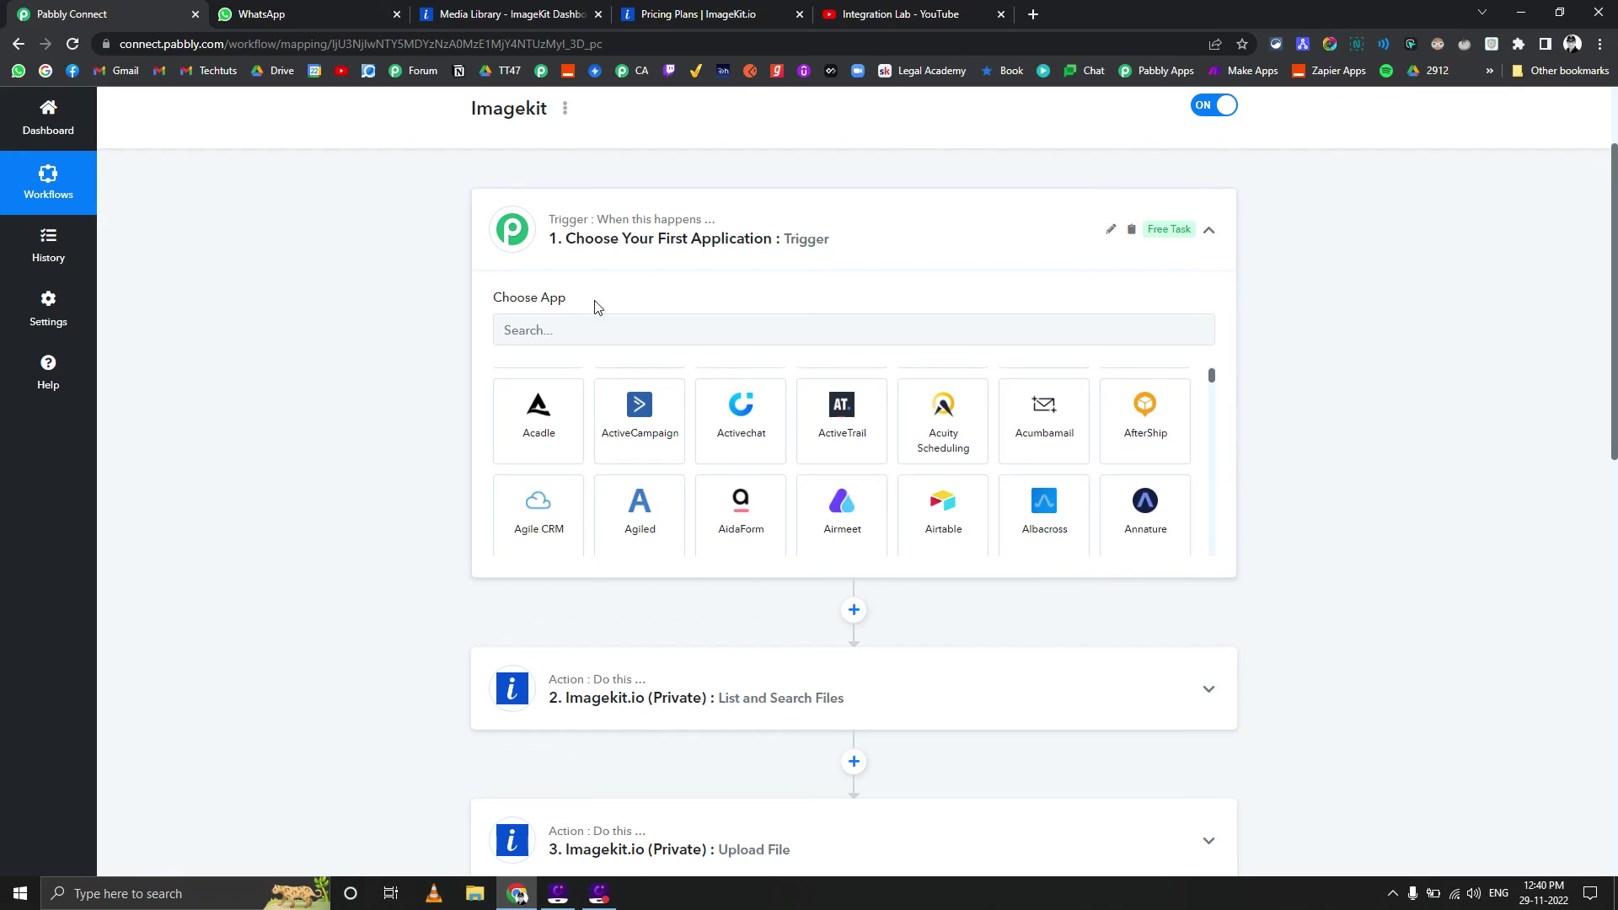
left_click(901, 12)
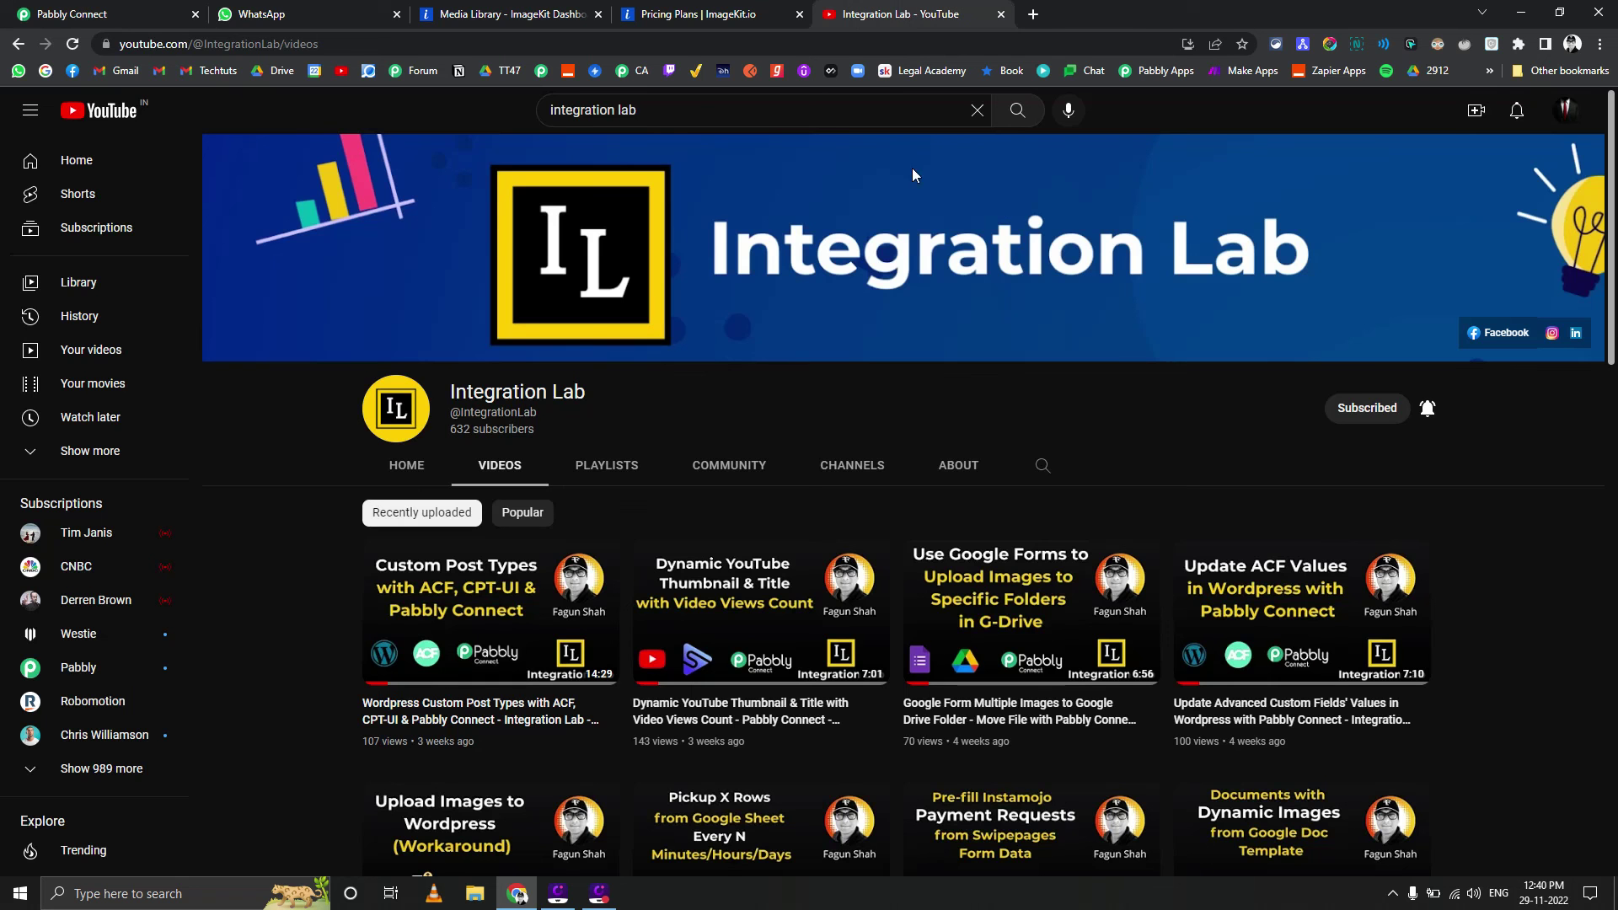